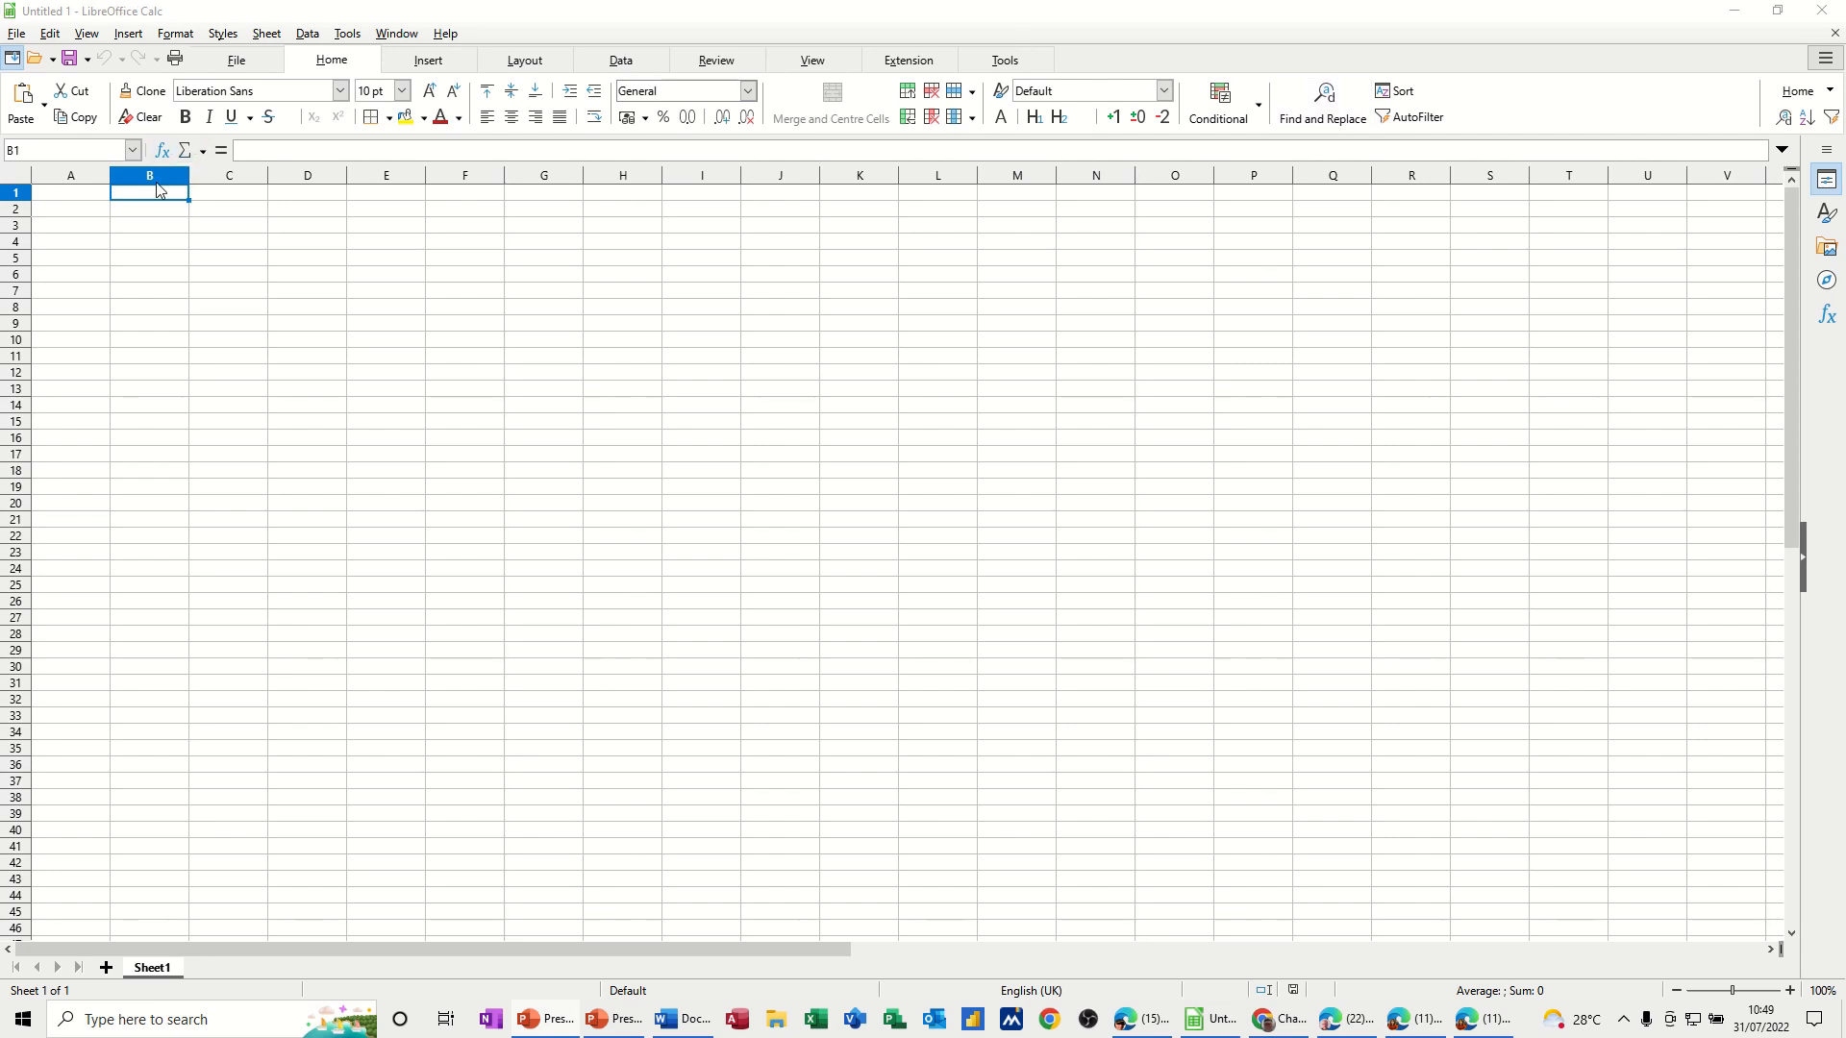
Insert the current date, 31/07/2022, in B1 and fill the daily date series across to G1
key(ctrl+semicolon)
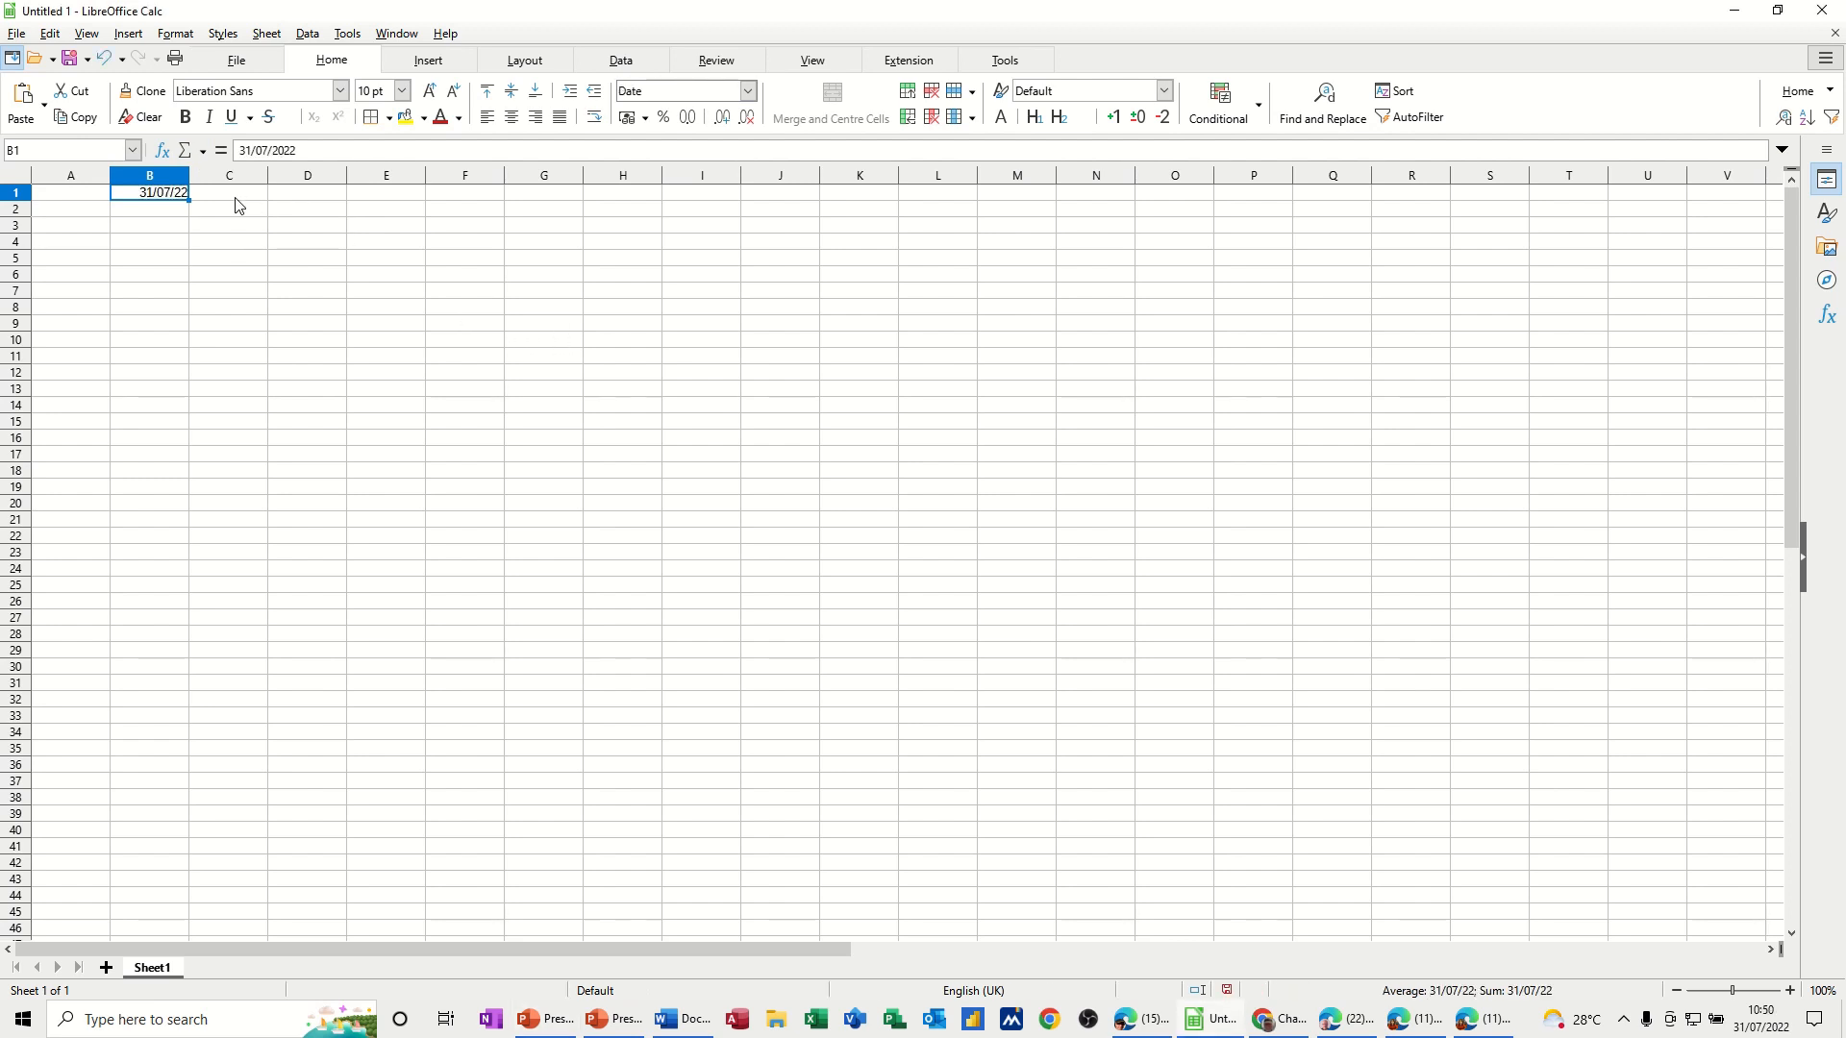
drag(191, 203, 566, 212)
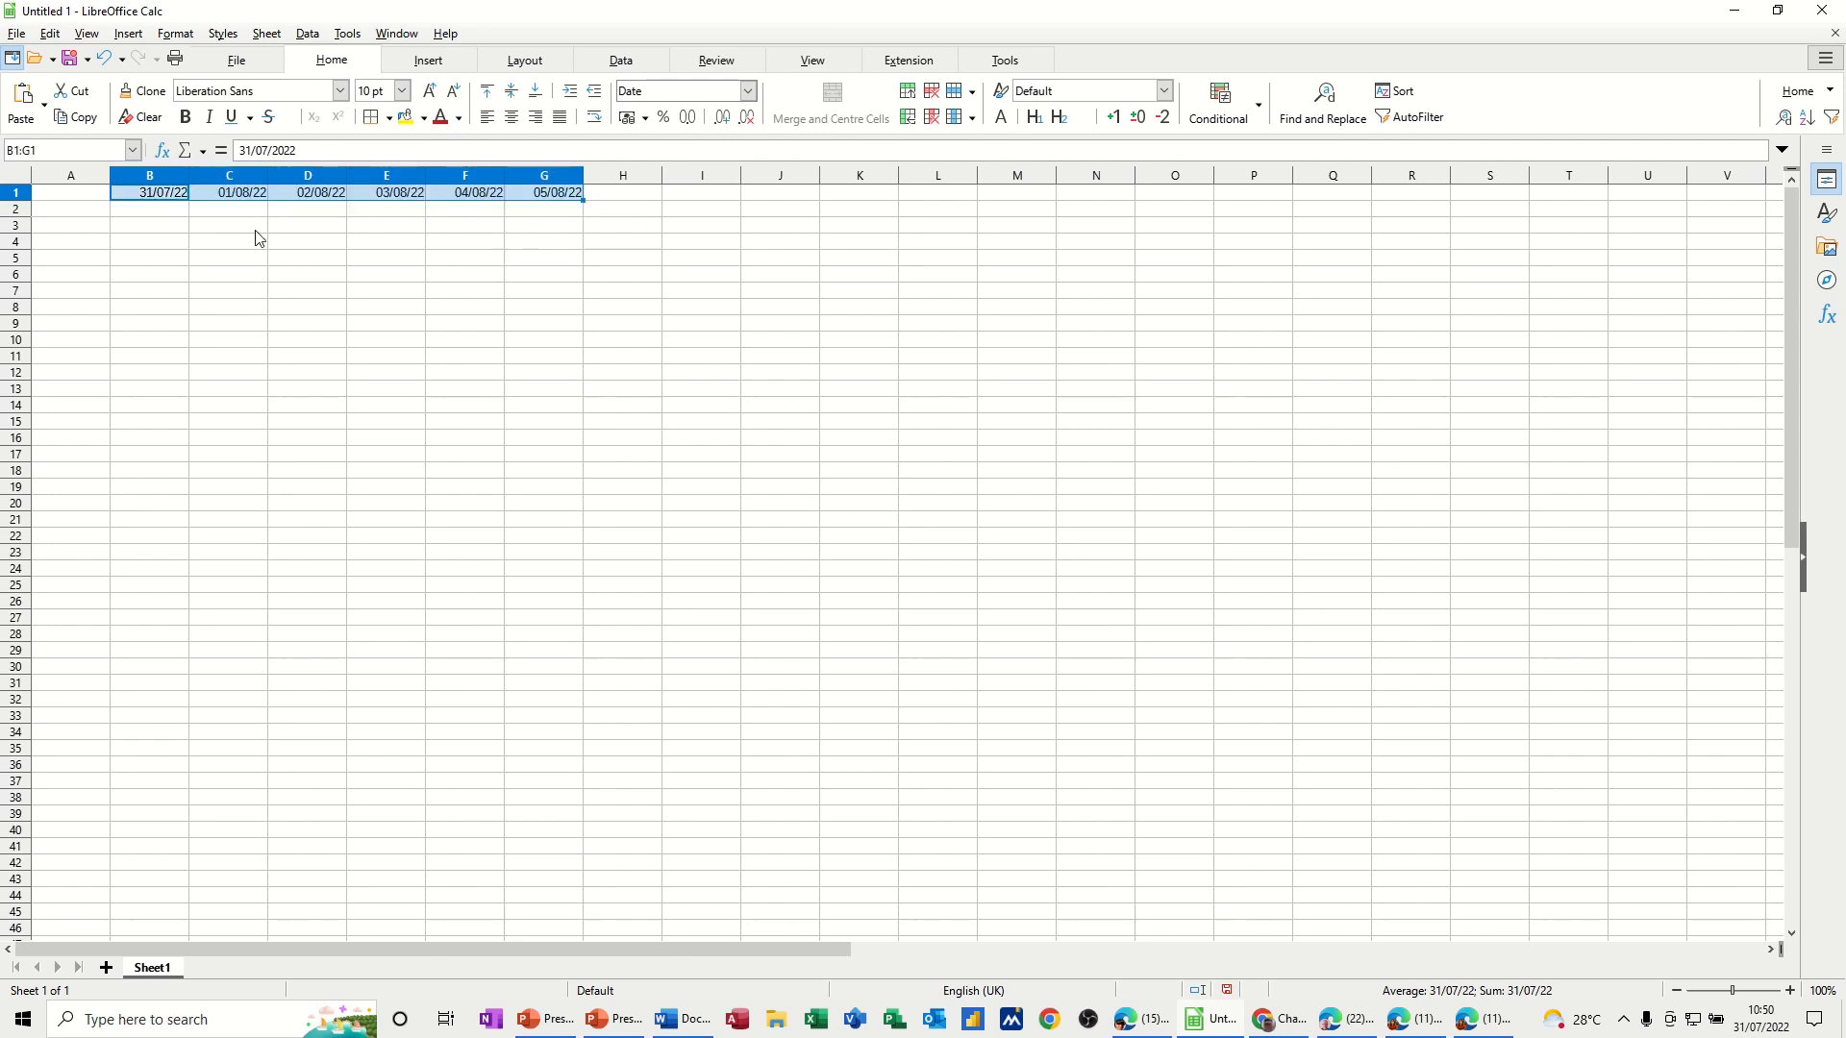
Enter the row labels Task A, Rq, Task B and Rq in cells A2 to A5
click(90, 213)
text(Task)
key(Return)
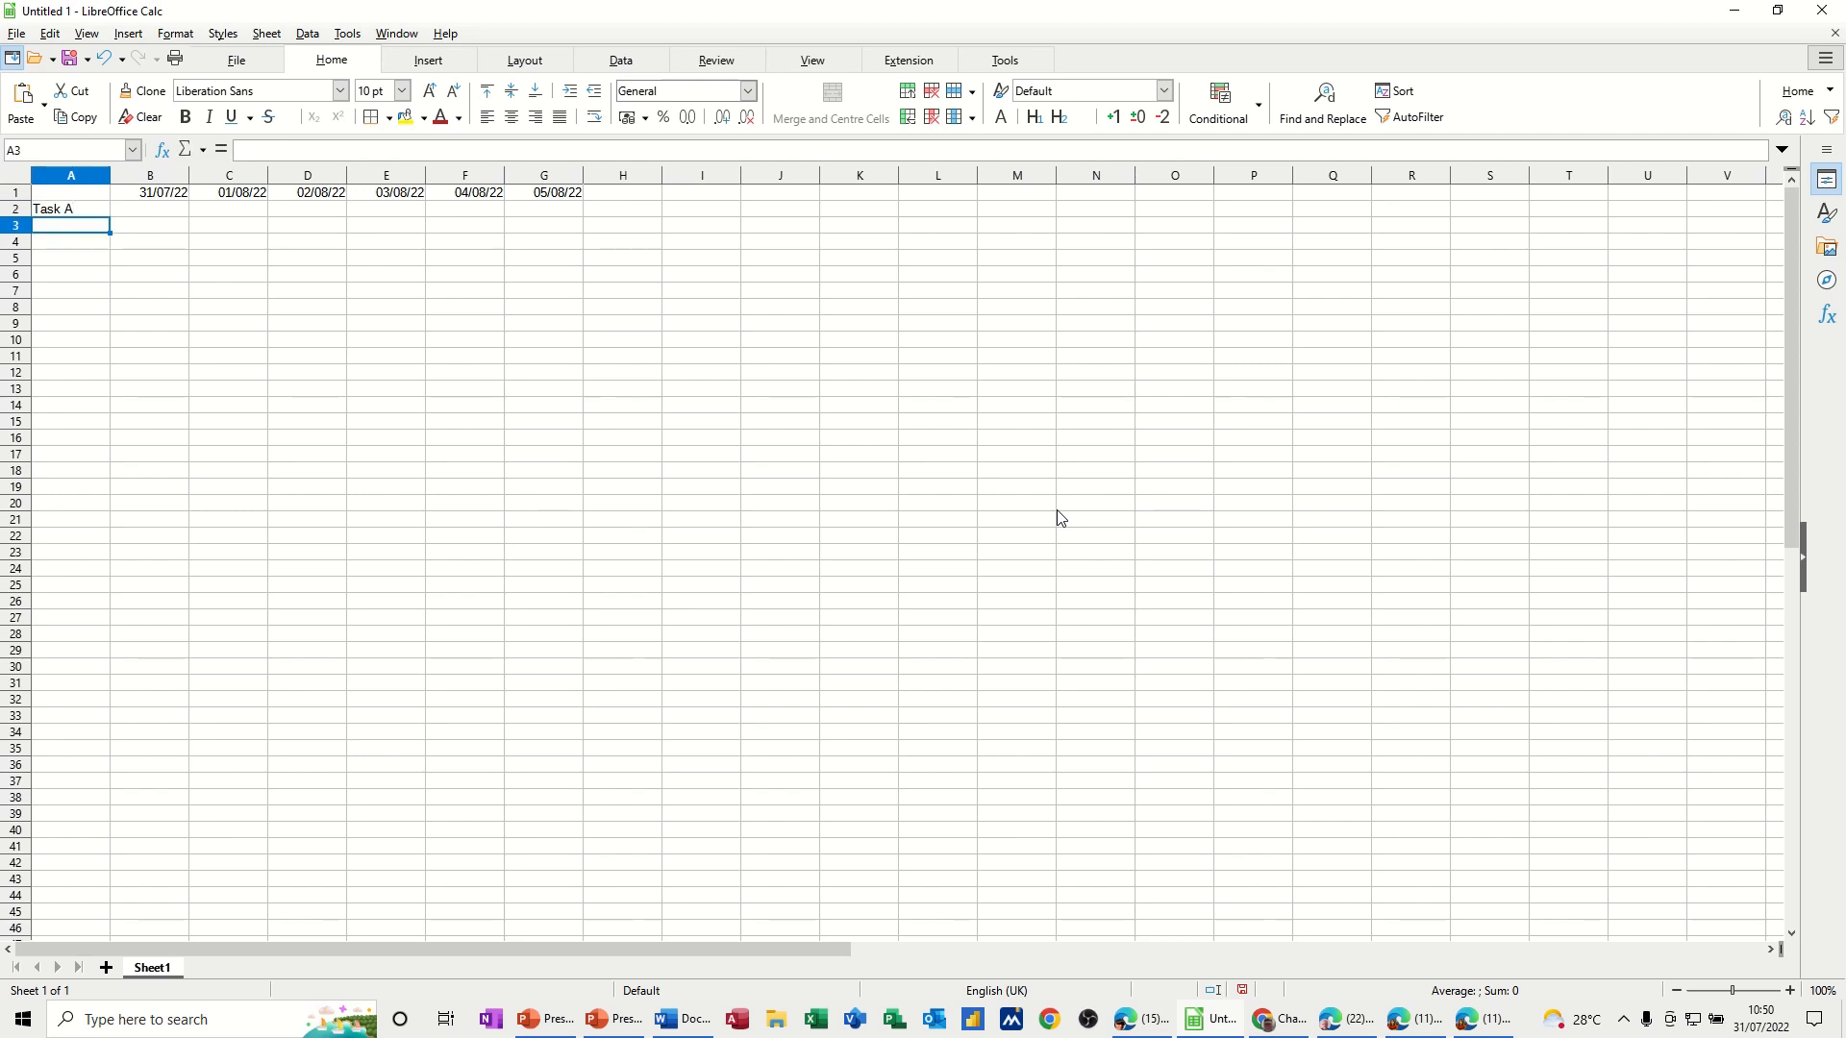
text(Rq)
key(Return)
text(Task B)
key(Return)
text(Ra)
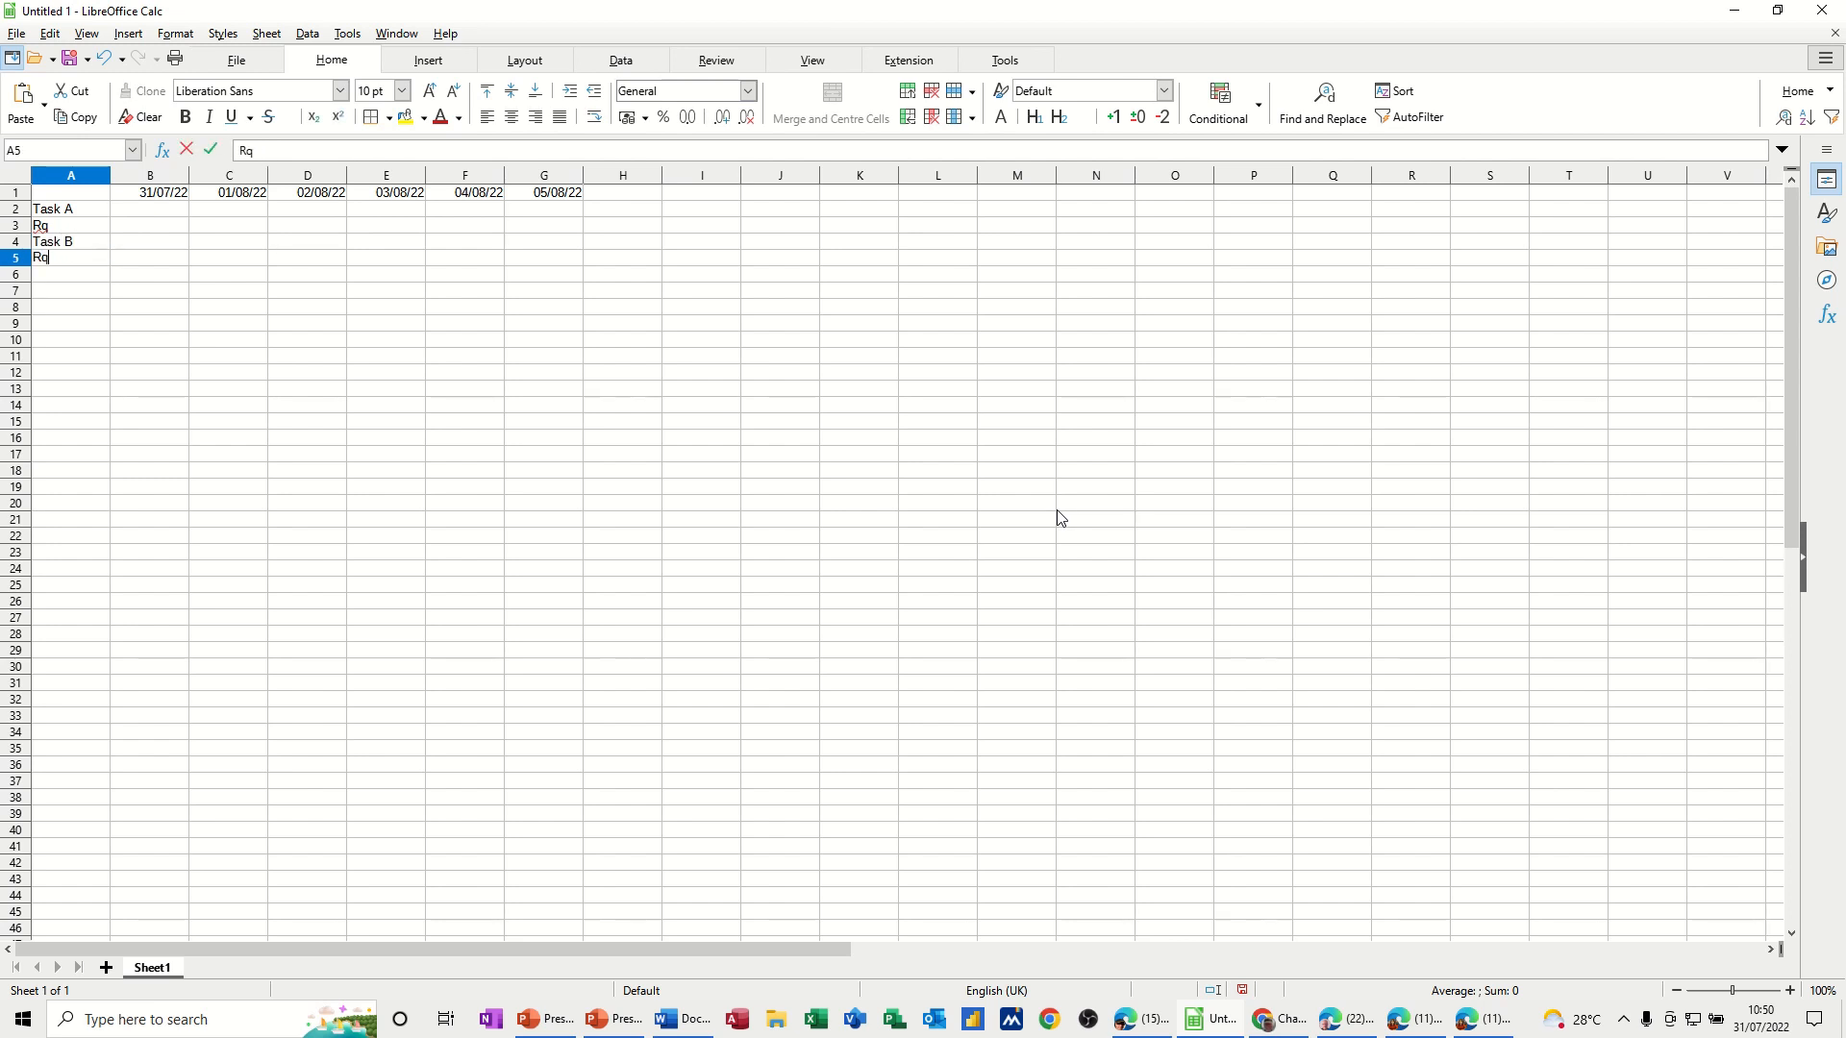
Enter the Task A resource requirements 1, 2, 1, 0, 0 and 1 in cells B3 to G3
click(168, 231)
text(1)
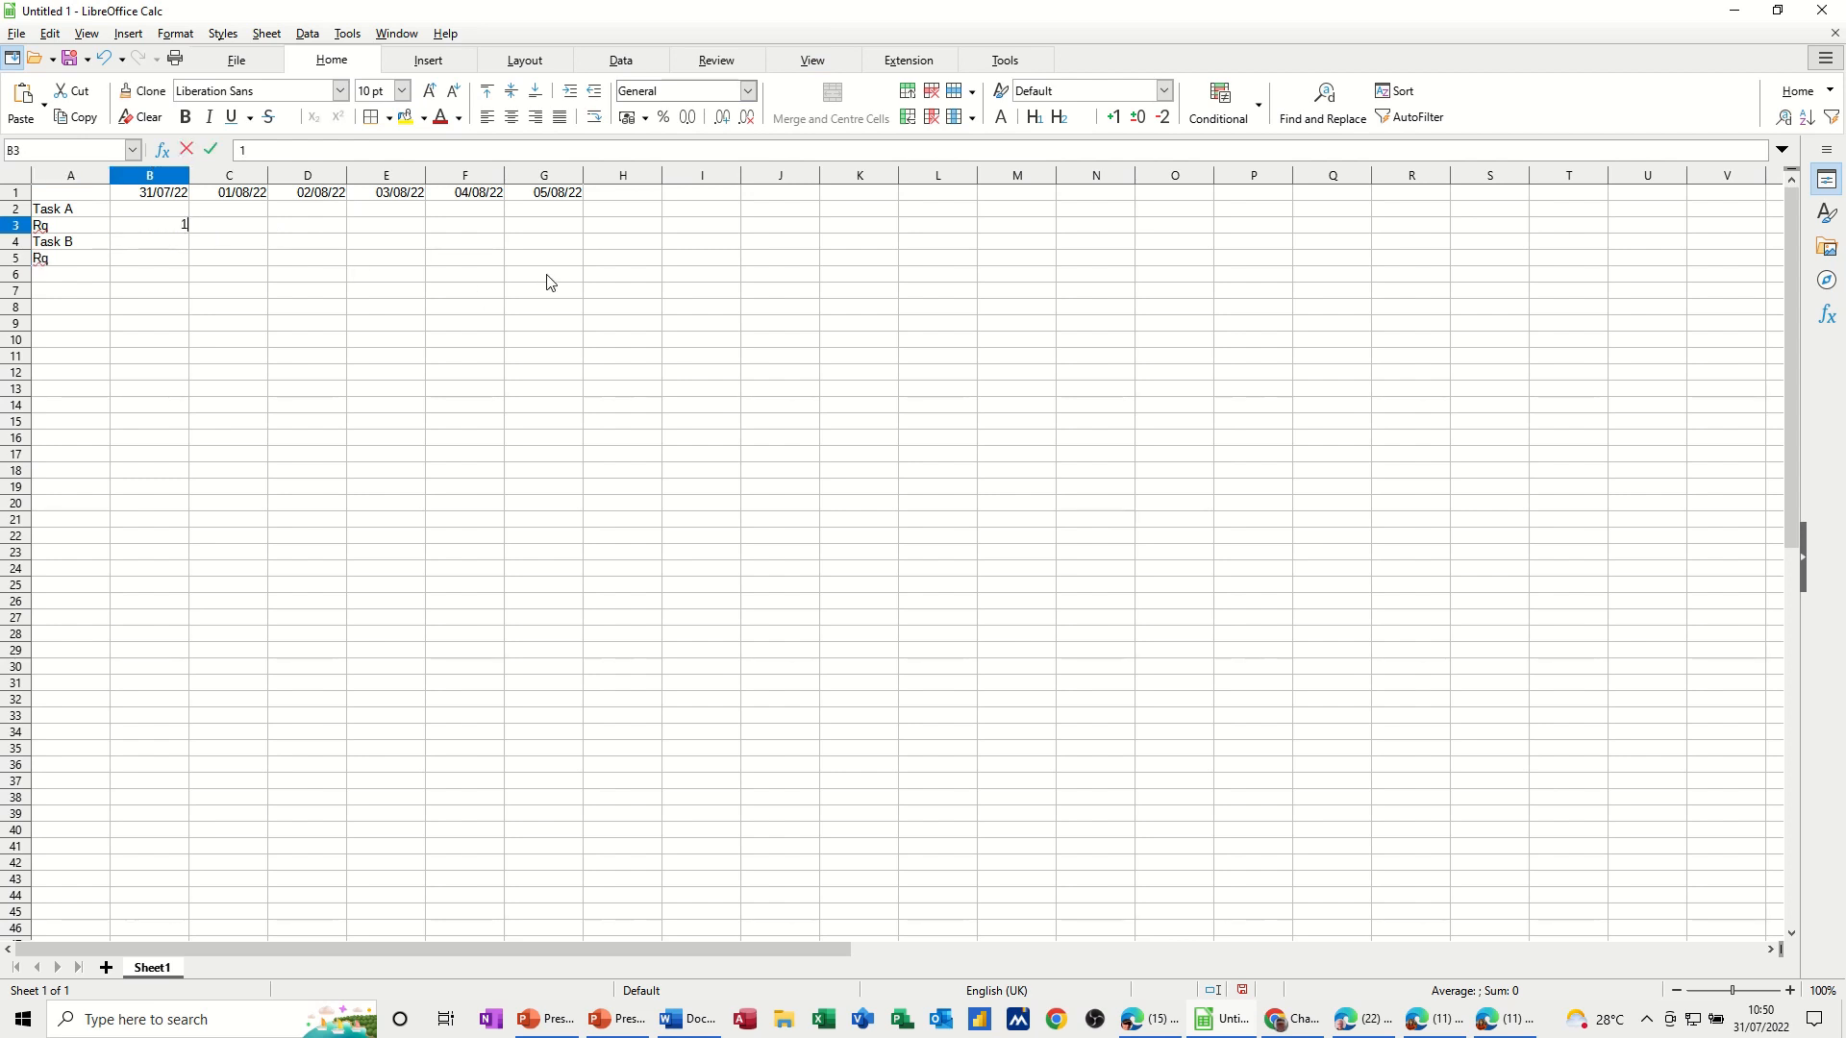
key(Tab)
text(2)
key(Tab)
text(1)
key(Tab)
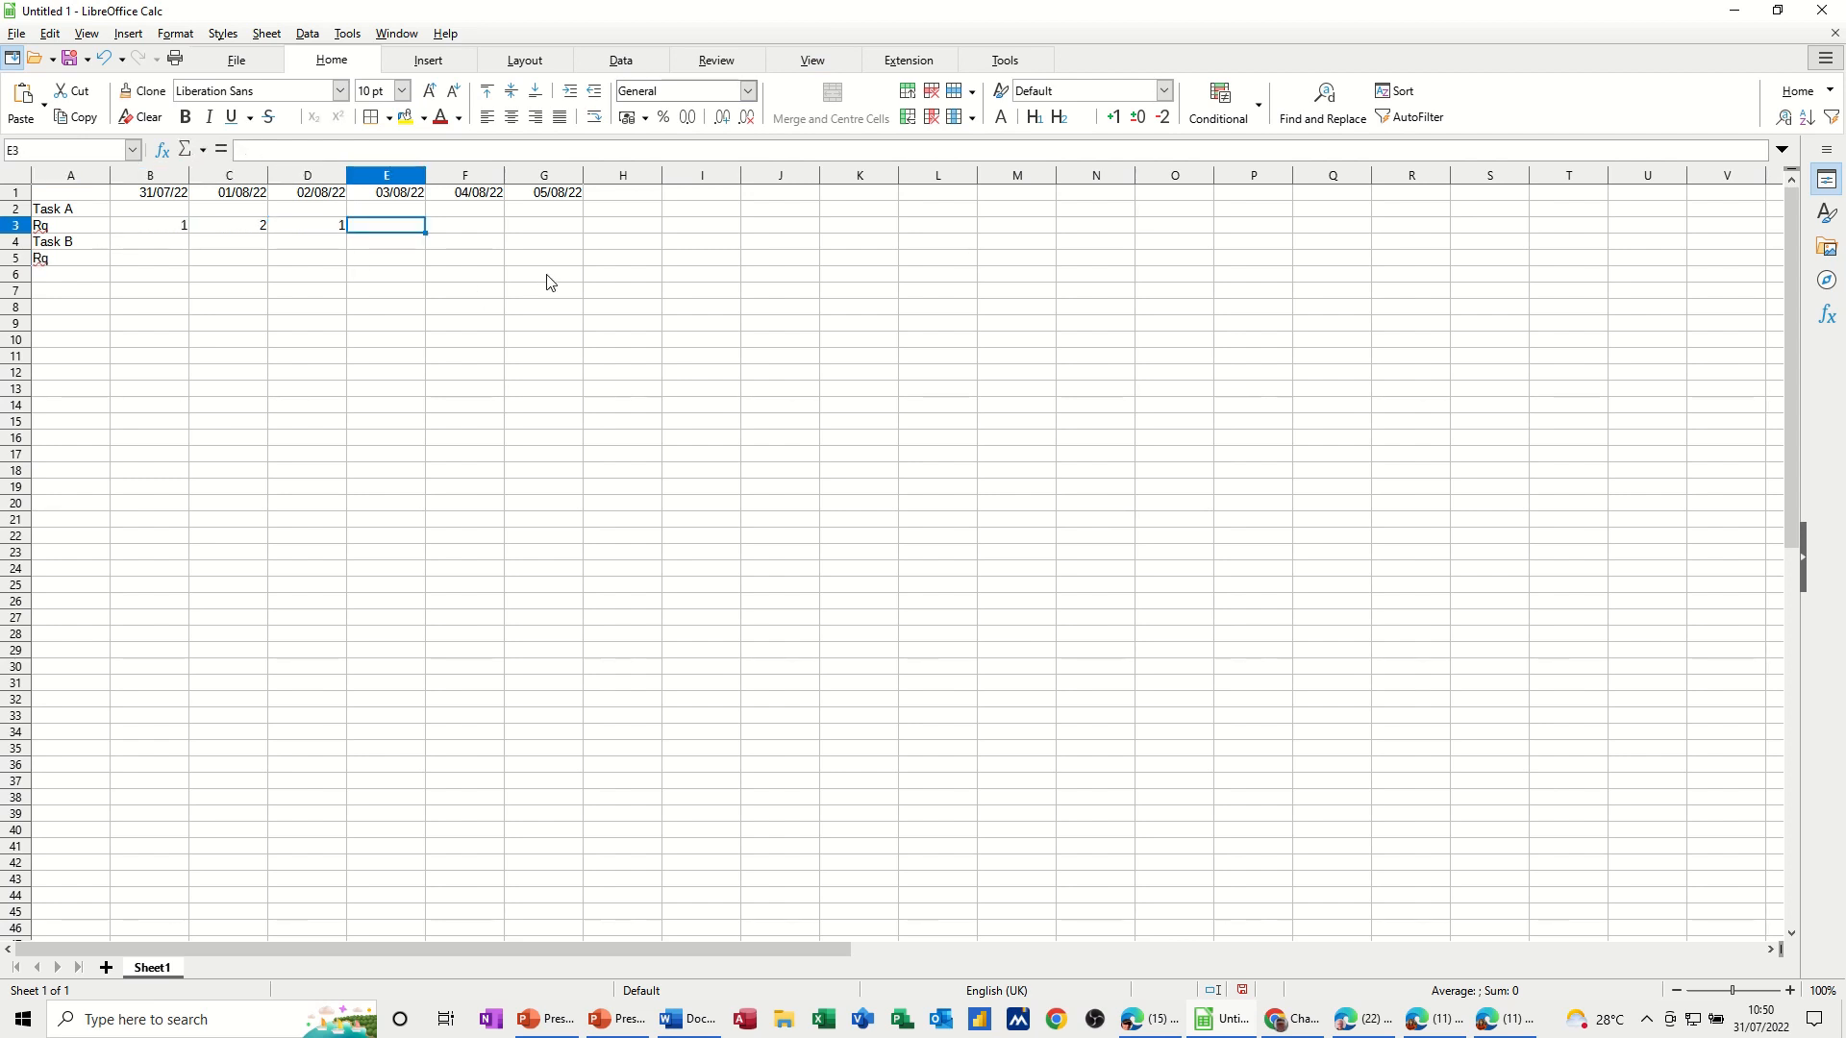
text(0)
key(Tab)
text(0)
key(Tab)
text(1)
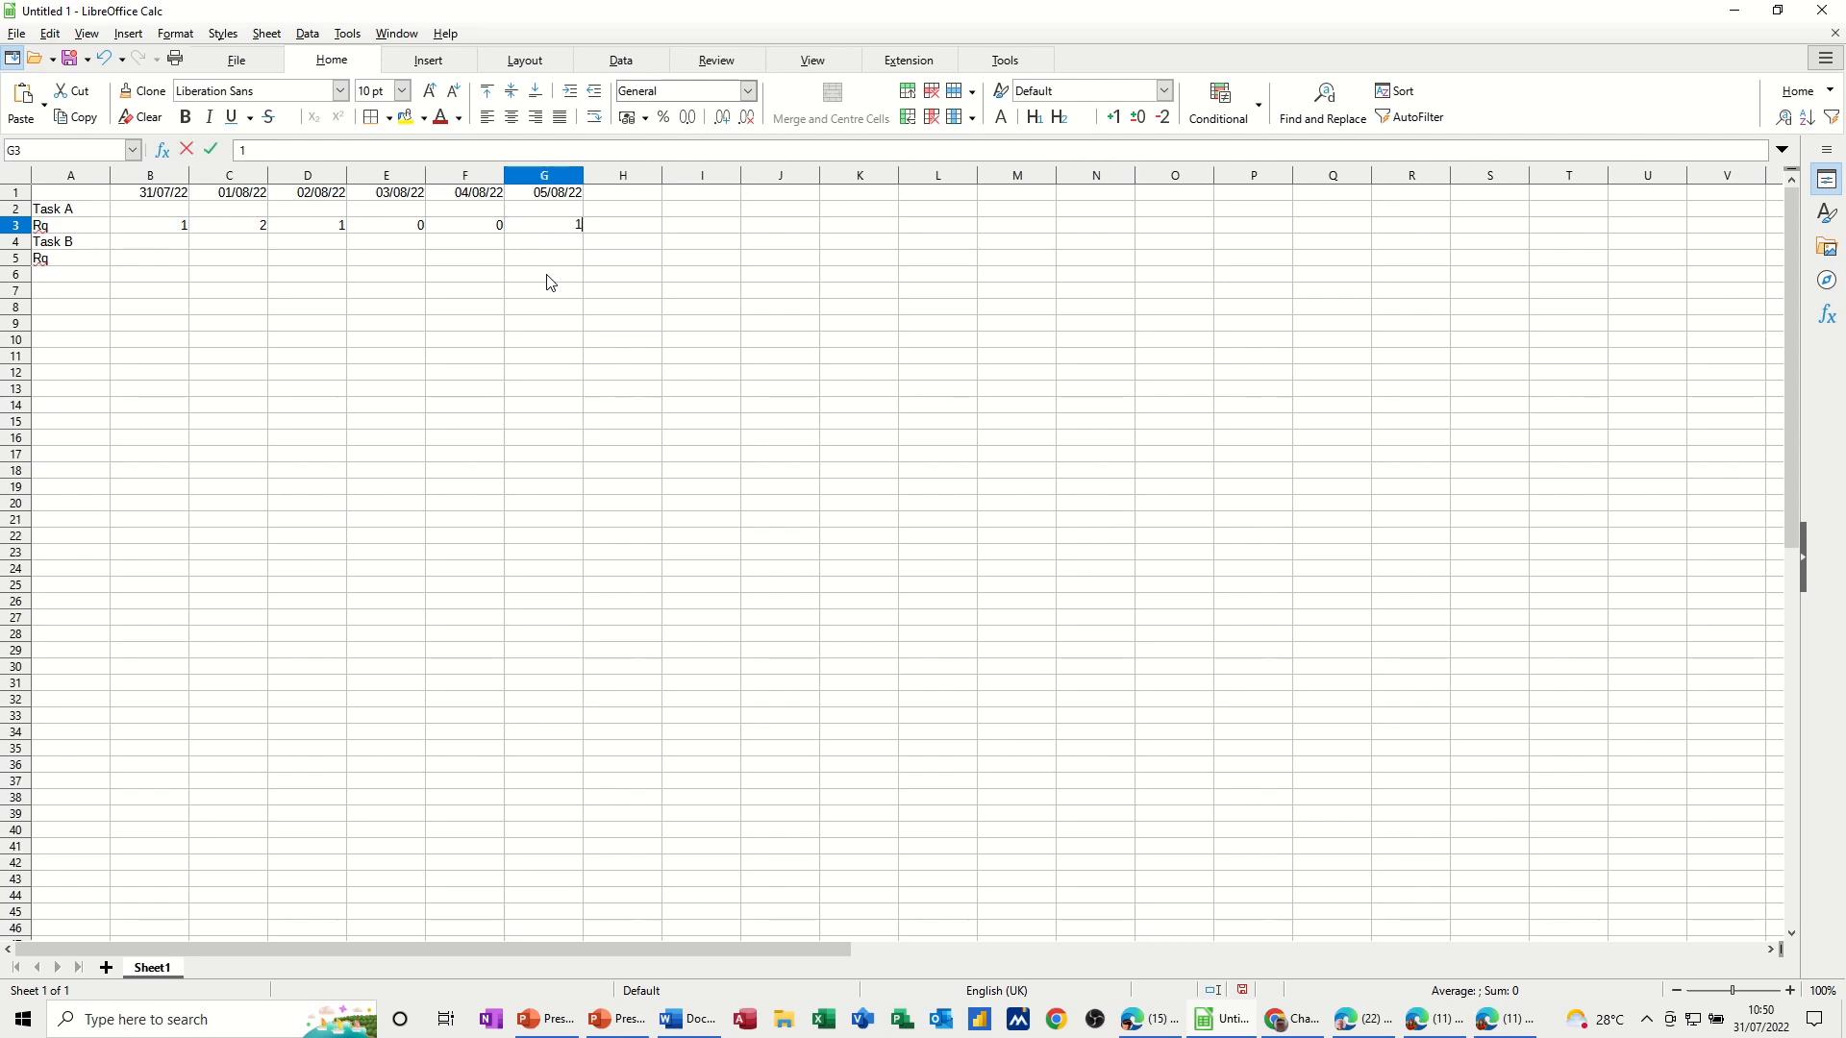
key(Down)
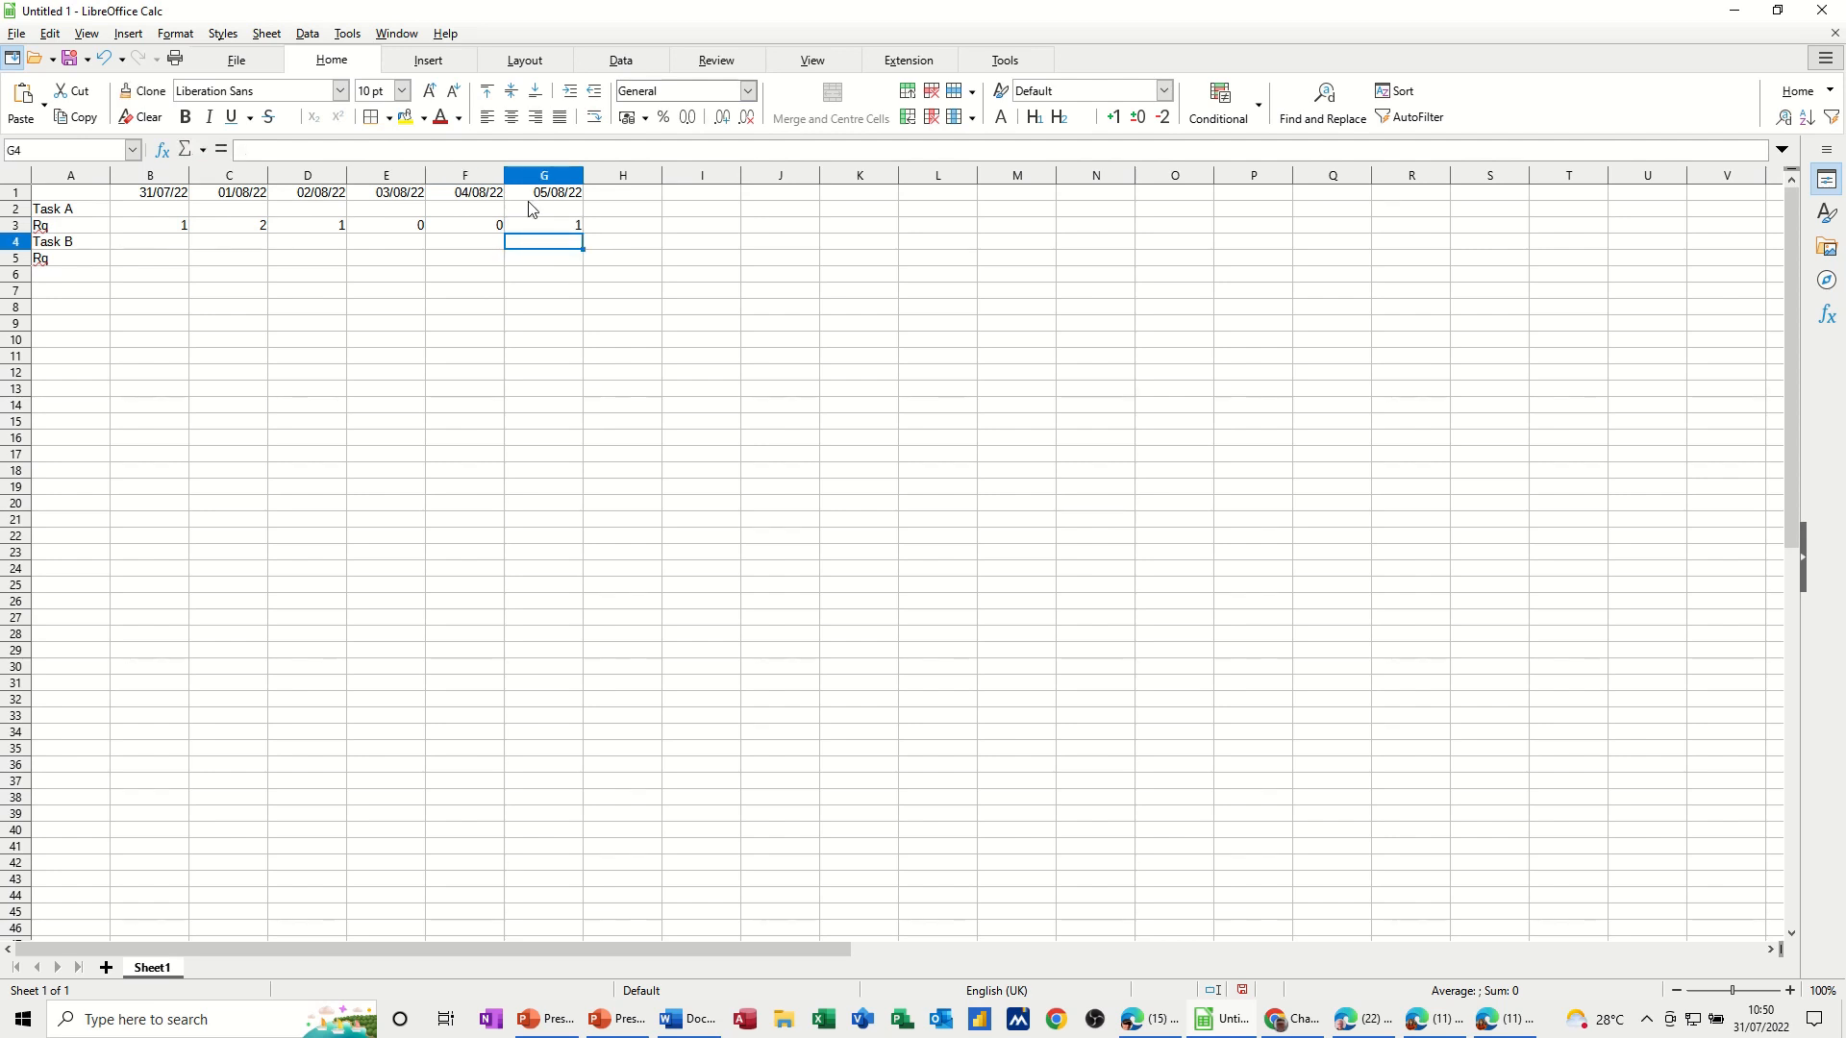
Enter the Task B resource requirements 1, 0, 0, 2, 2 and 1 in cells B5 to G5
click(169, 259)
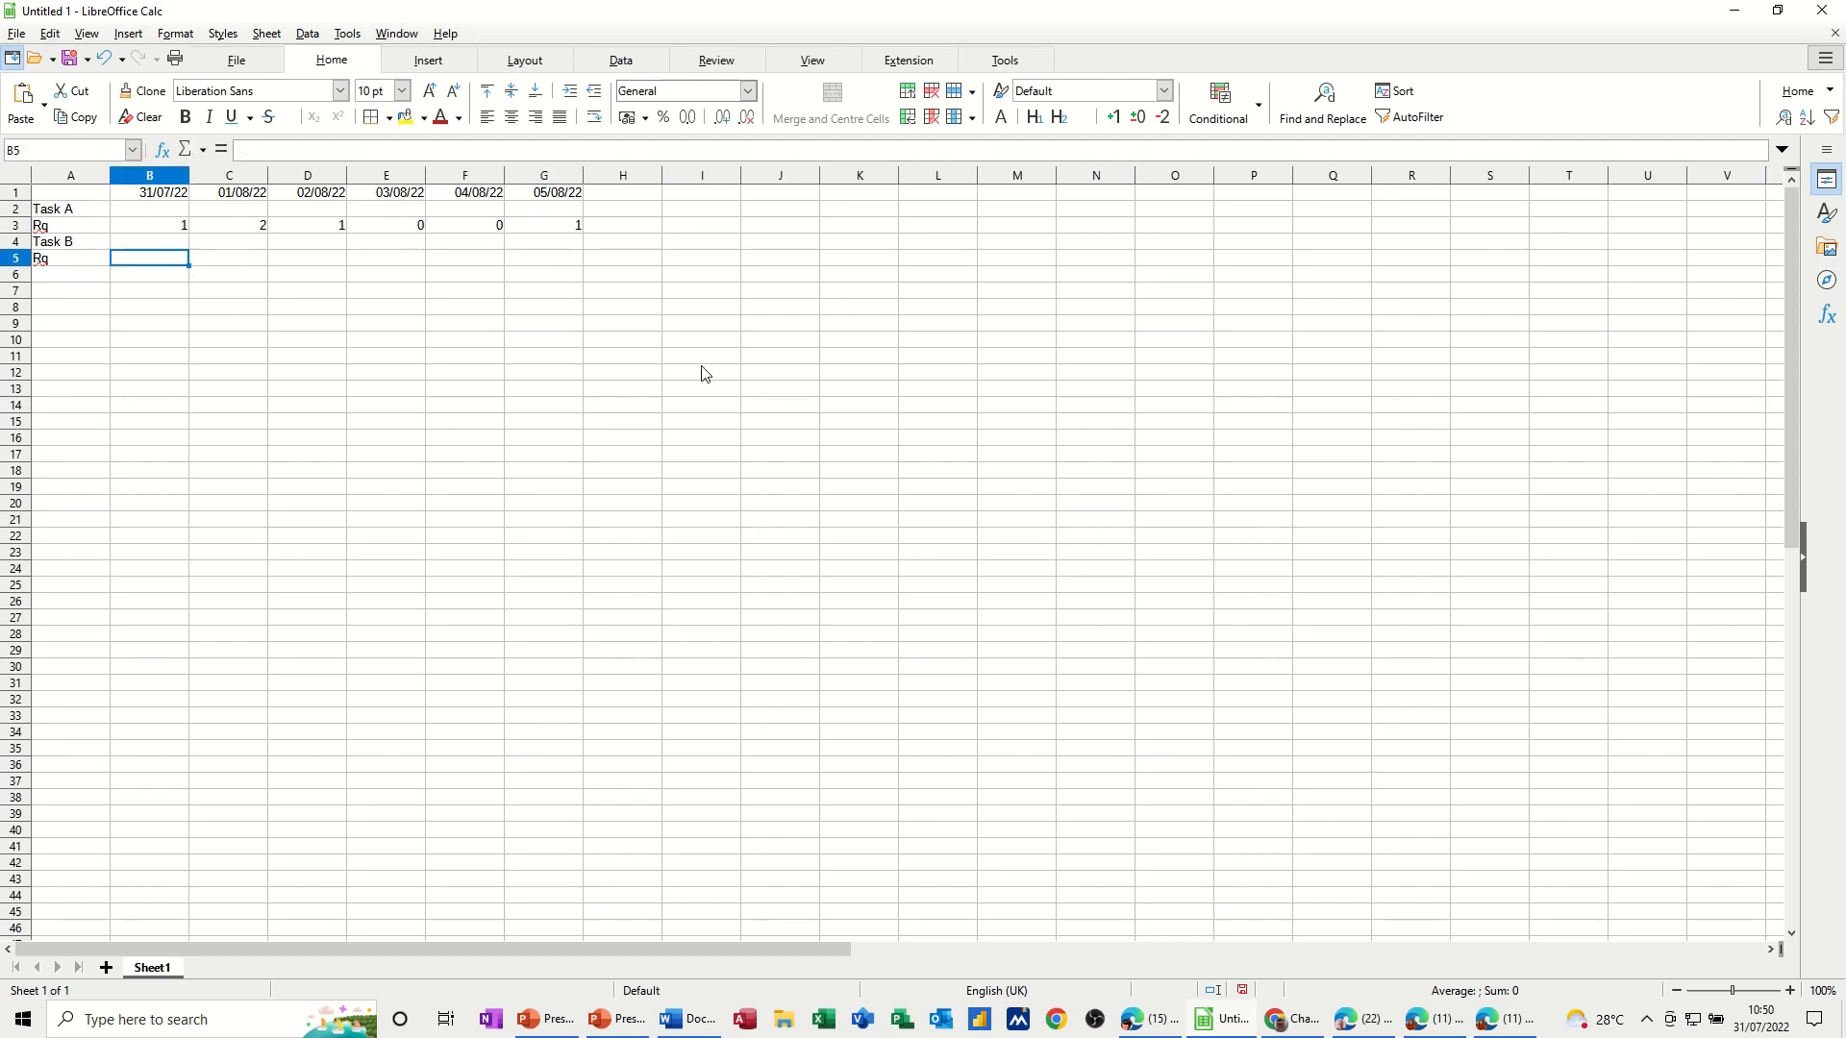
text(1)
key(Tab)
text(0)
key(Tab)
text(0)
key(Tab)
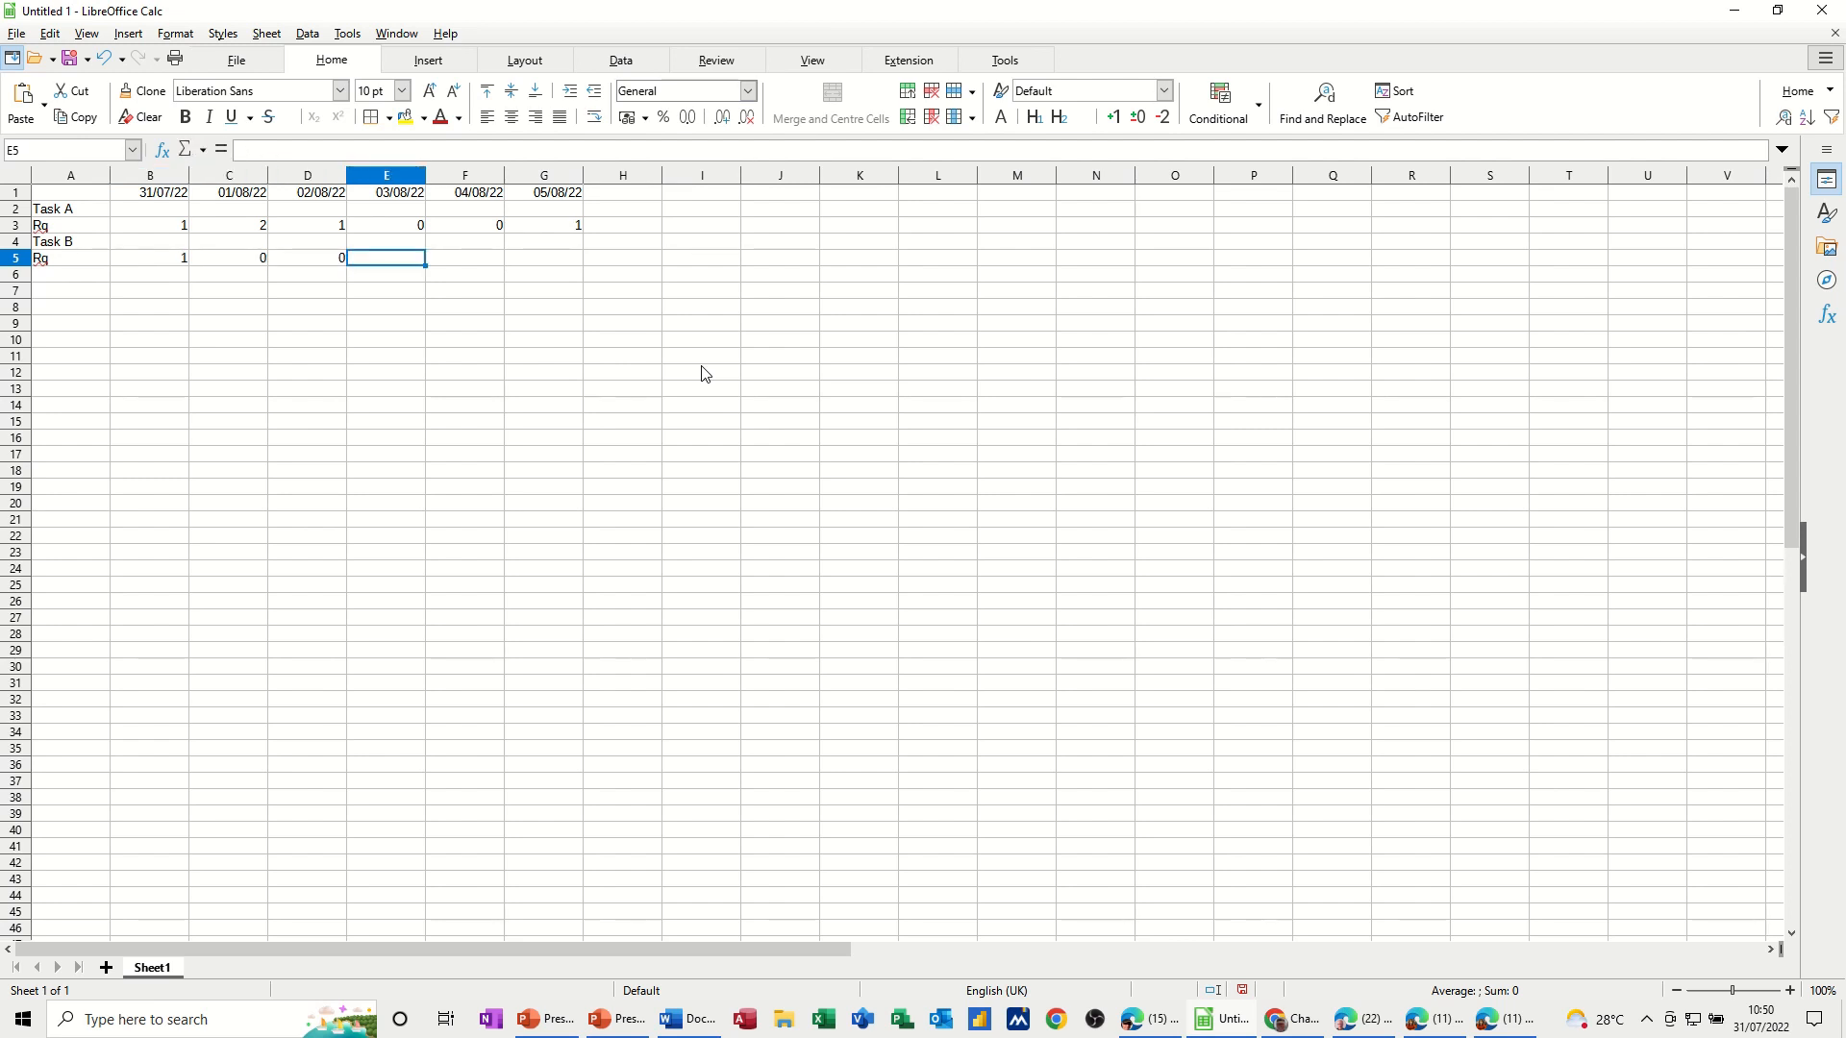
text(2)
key(Tab)
text(2)
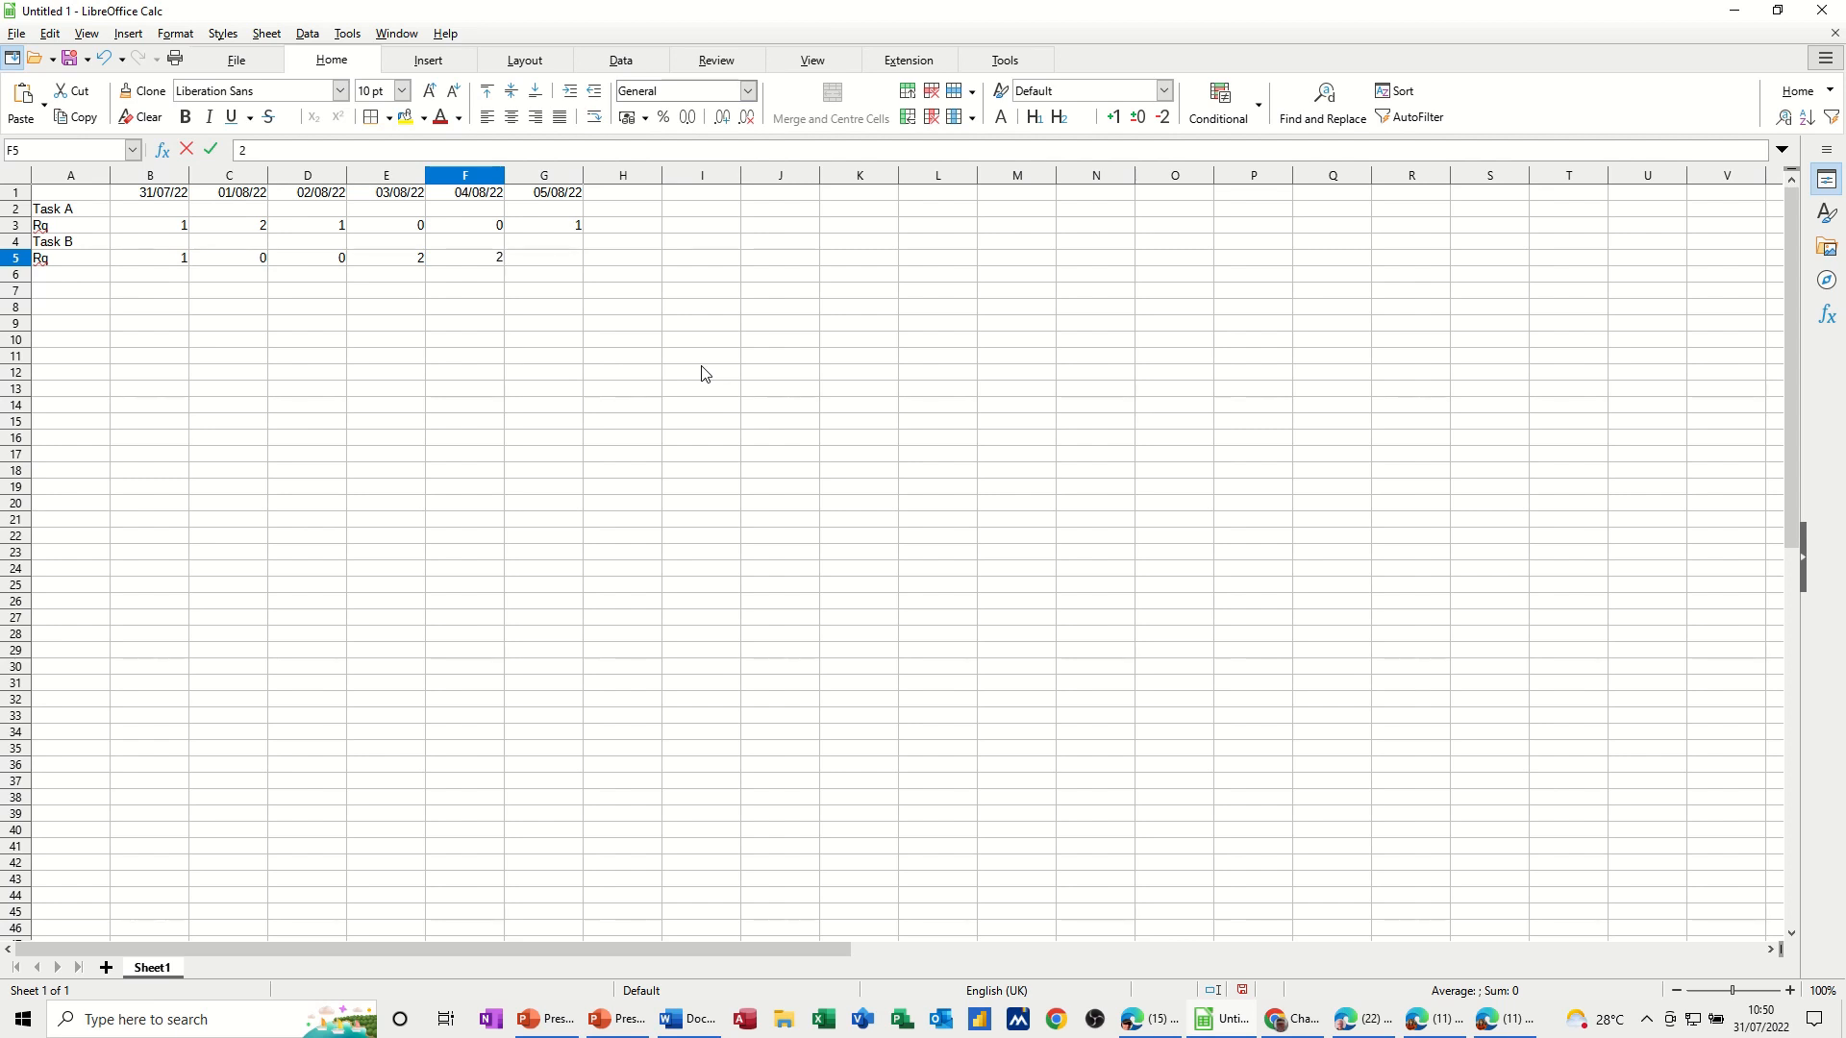
key(Tab)
text(1)
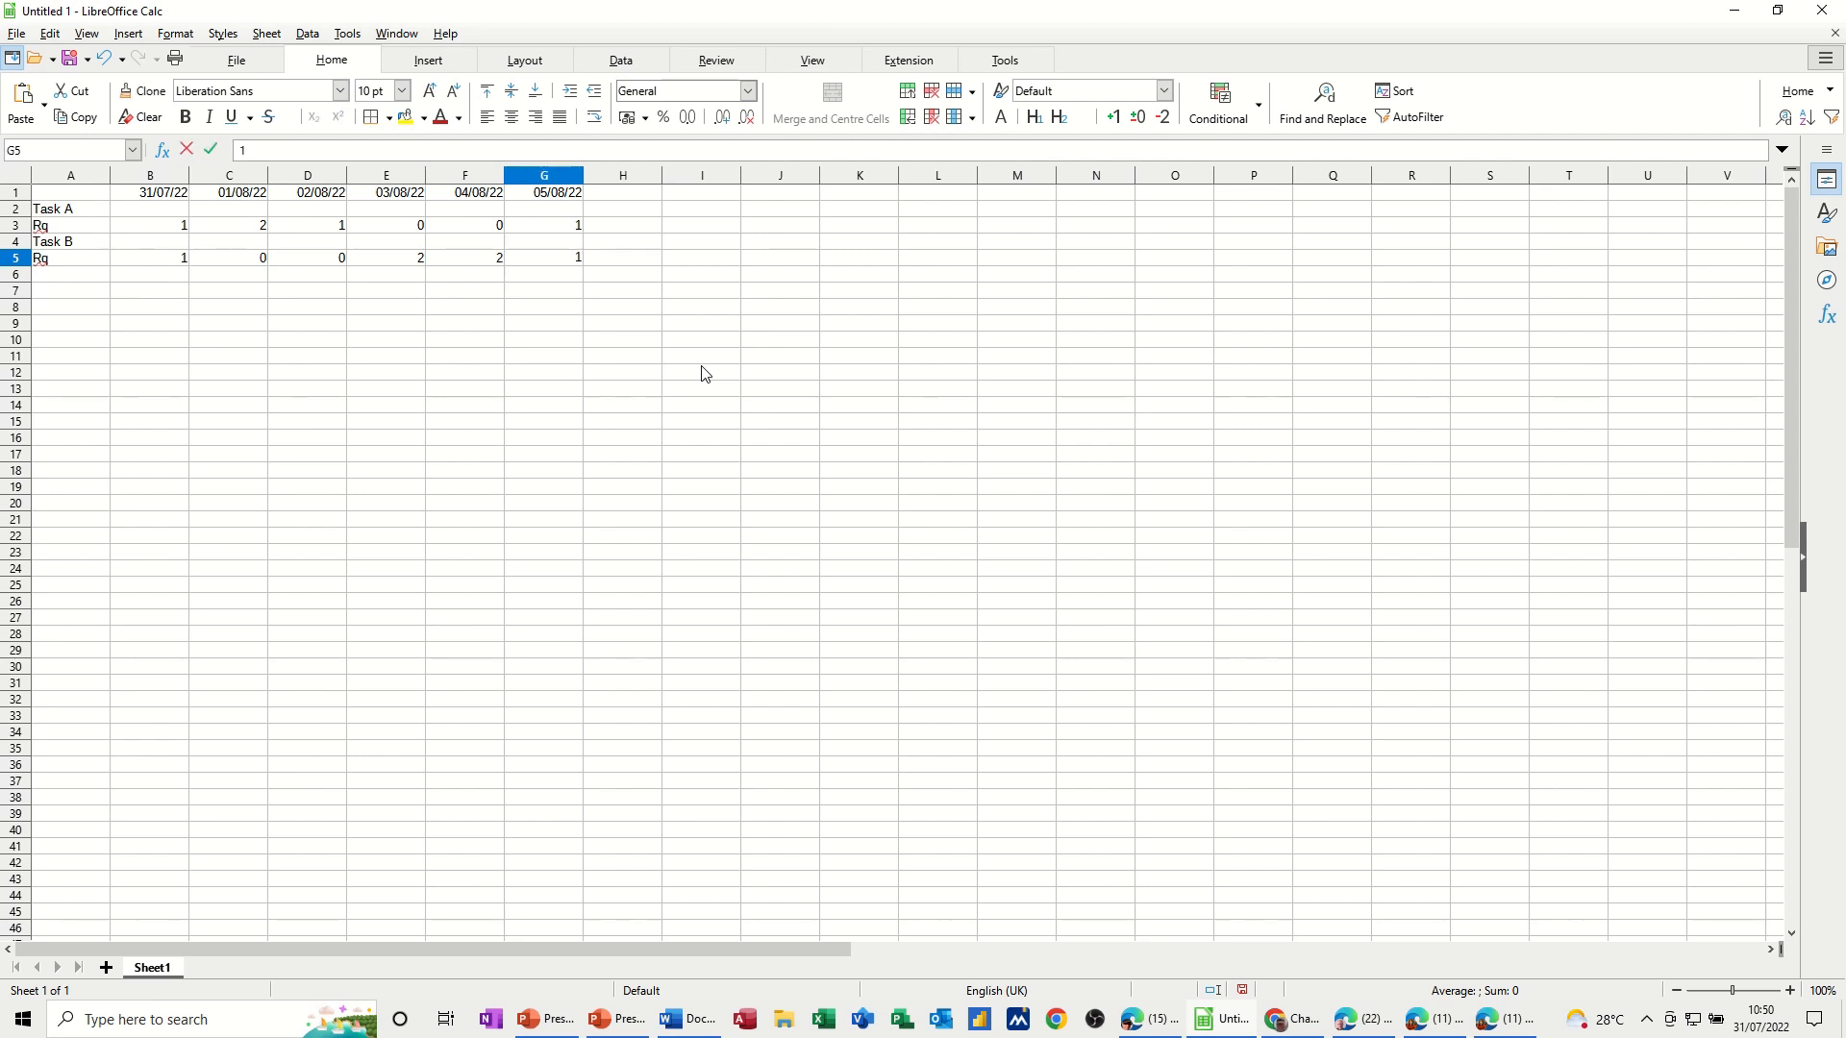
Label A7 "Available Resources" and enter 2, 2, 0, 0, 1 and 1 in cells B7 to G7
click(64, 290)
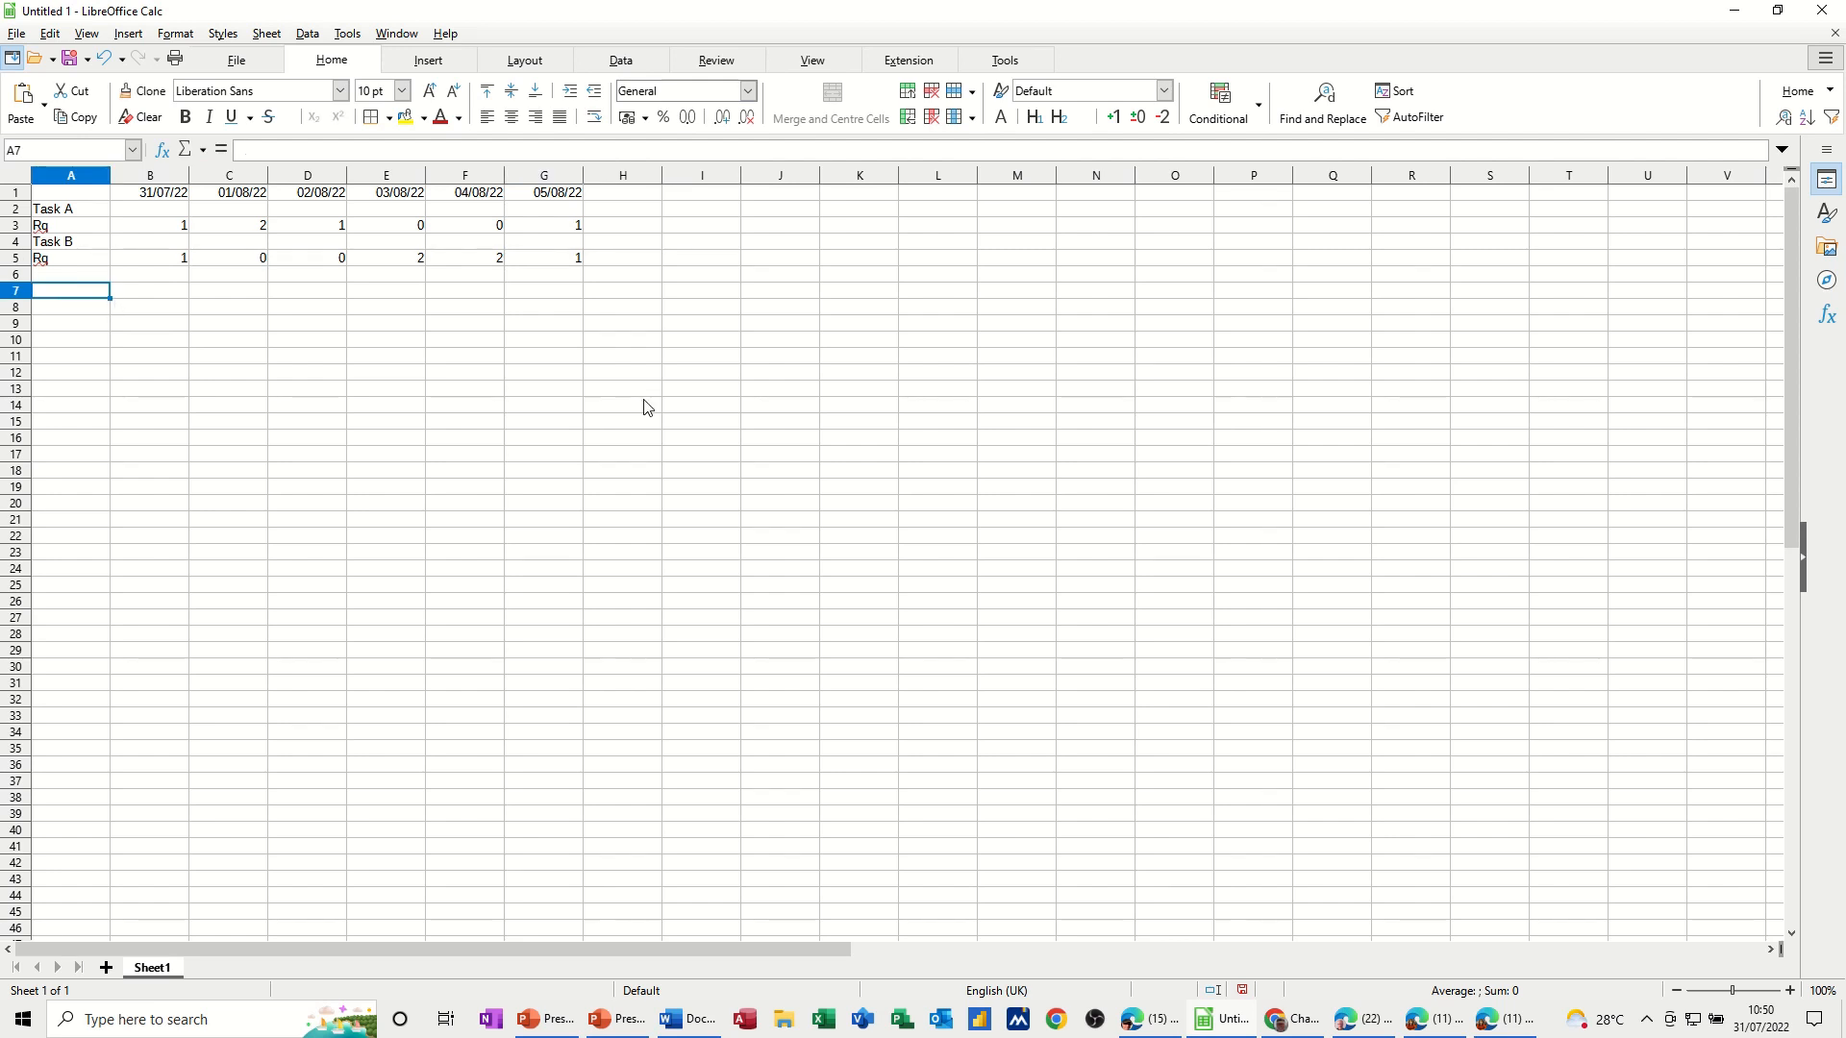
text(Available Resources)
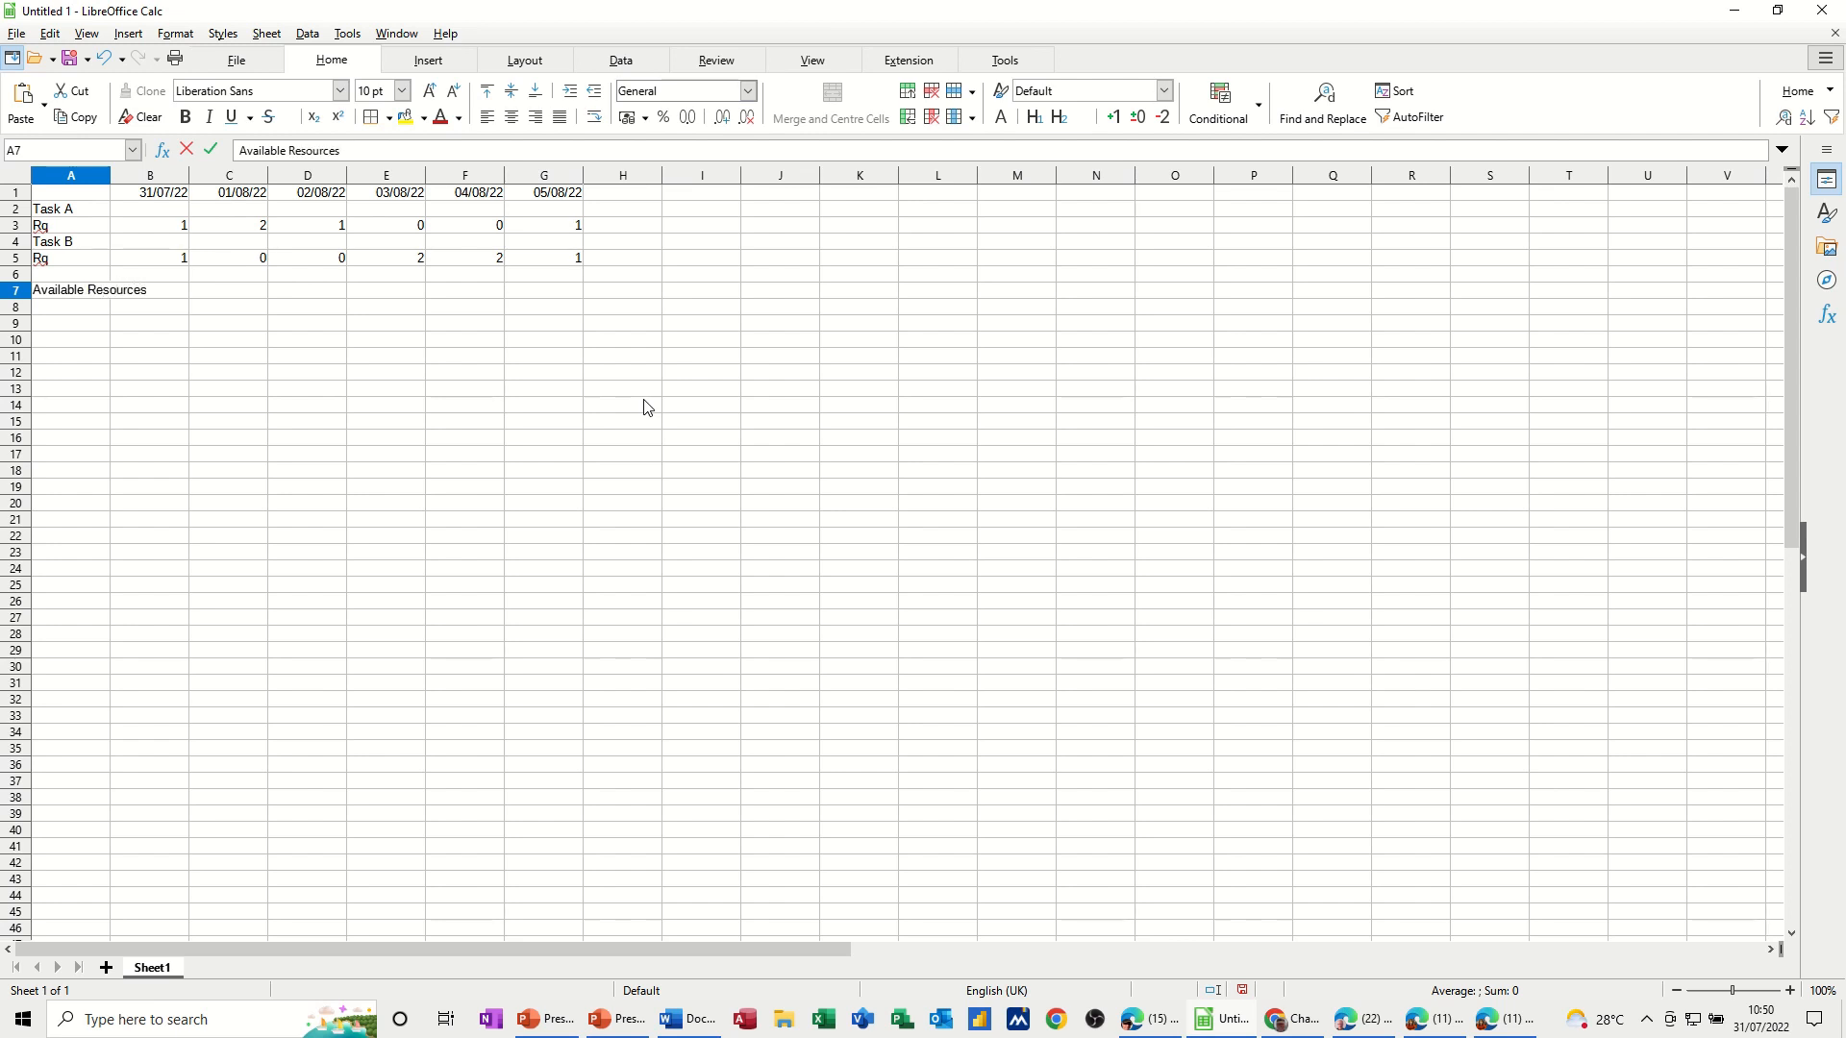
key(Tab)
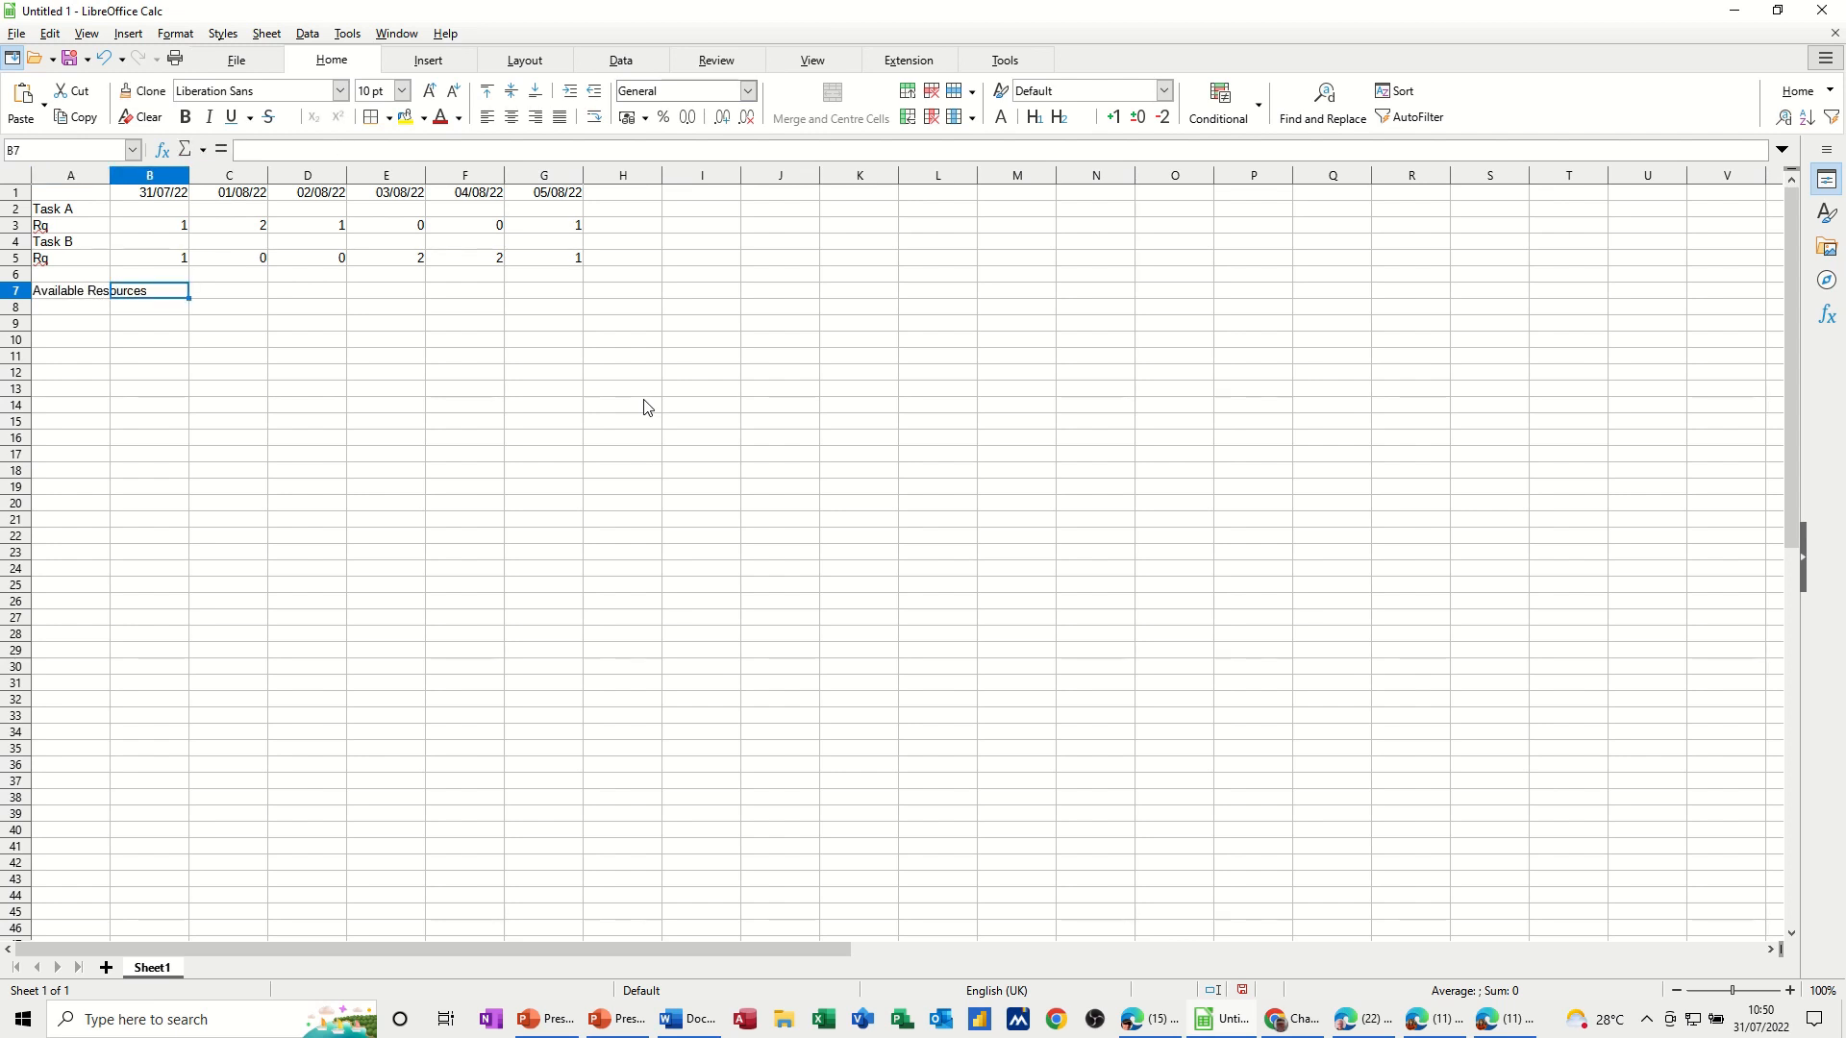
text(2)
key(Tab)
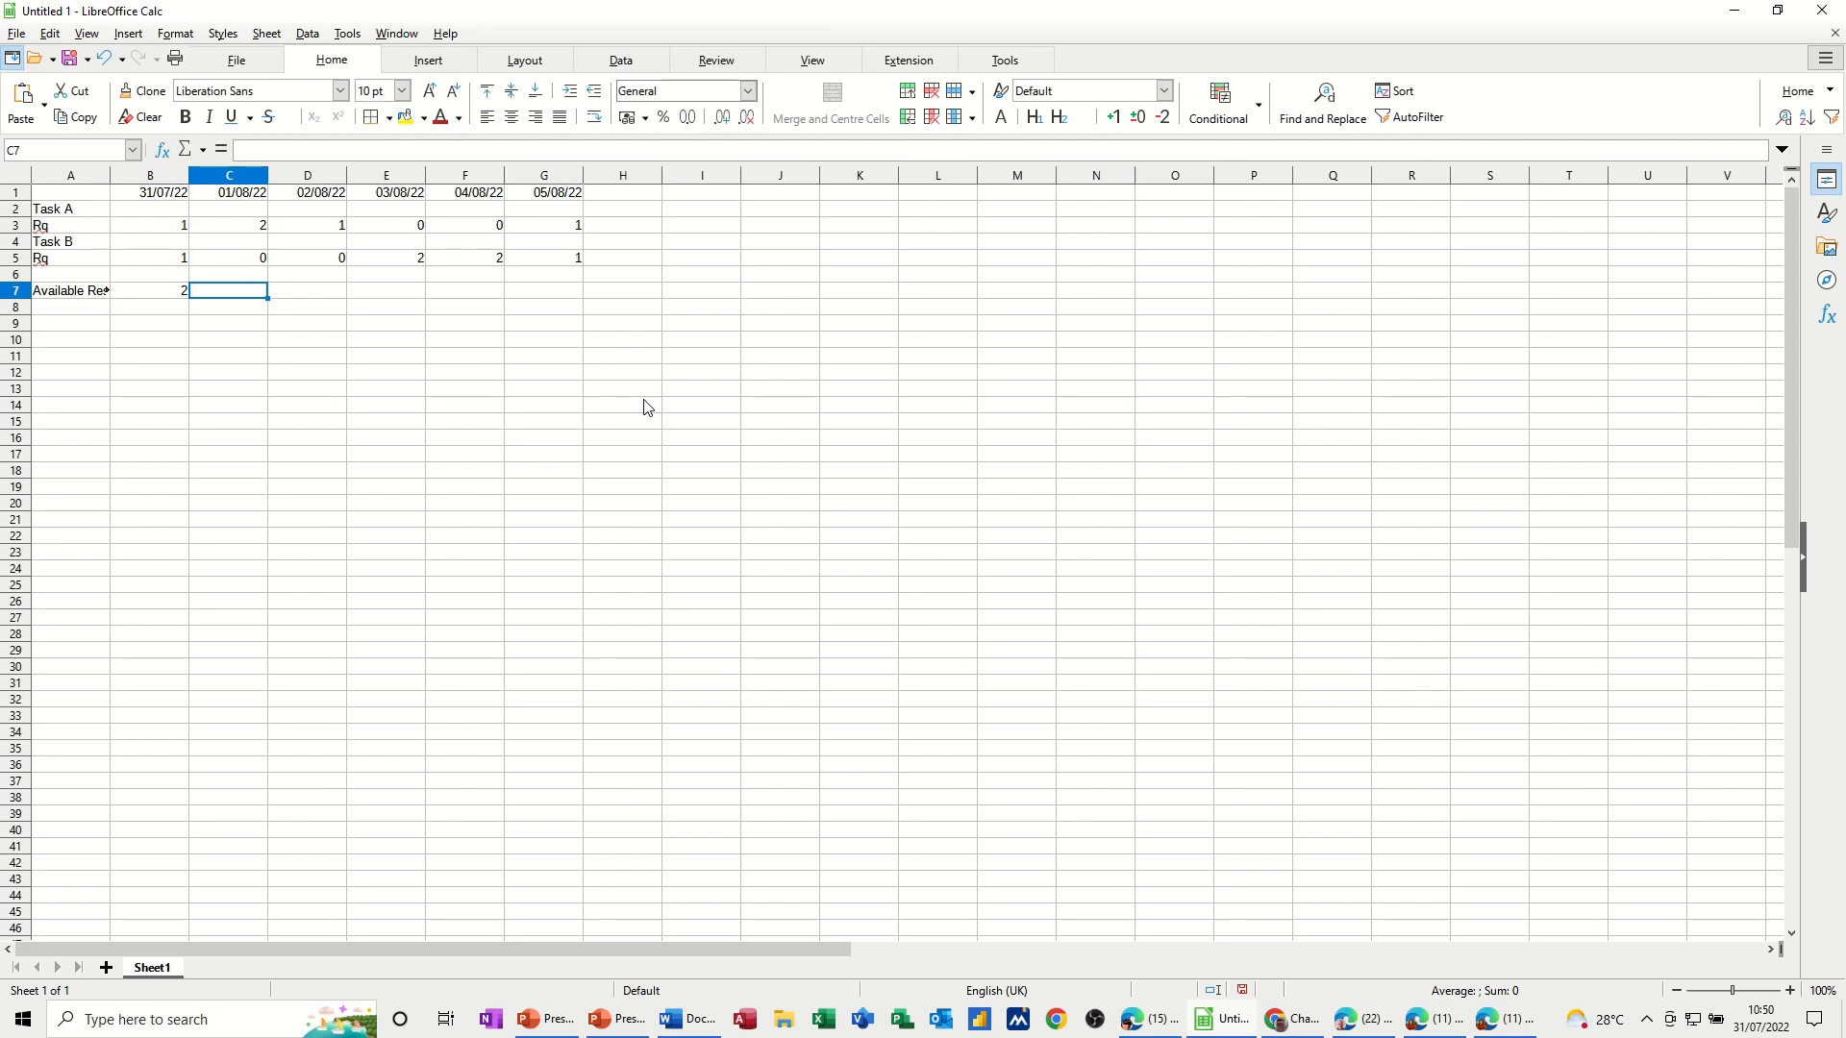
text(2)
key(Tab)
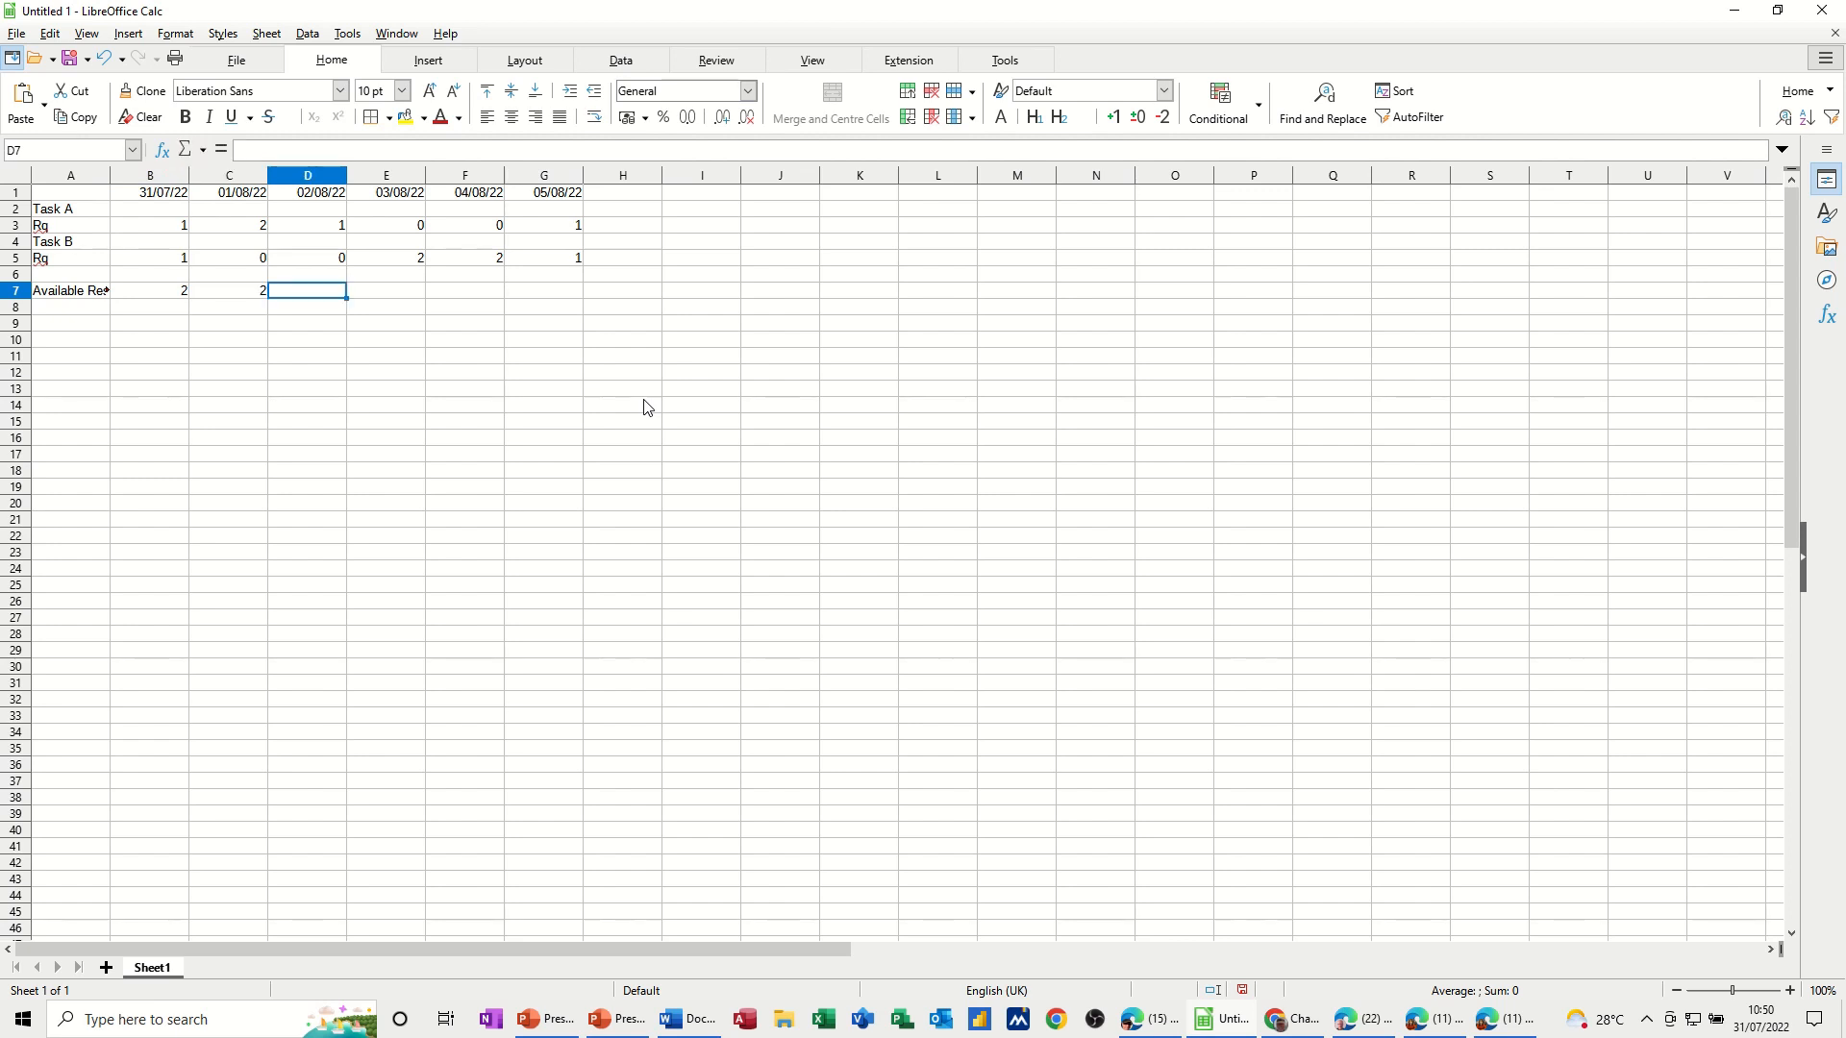
text(0)
key(Tab)
text(0)
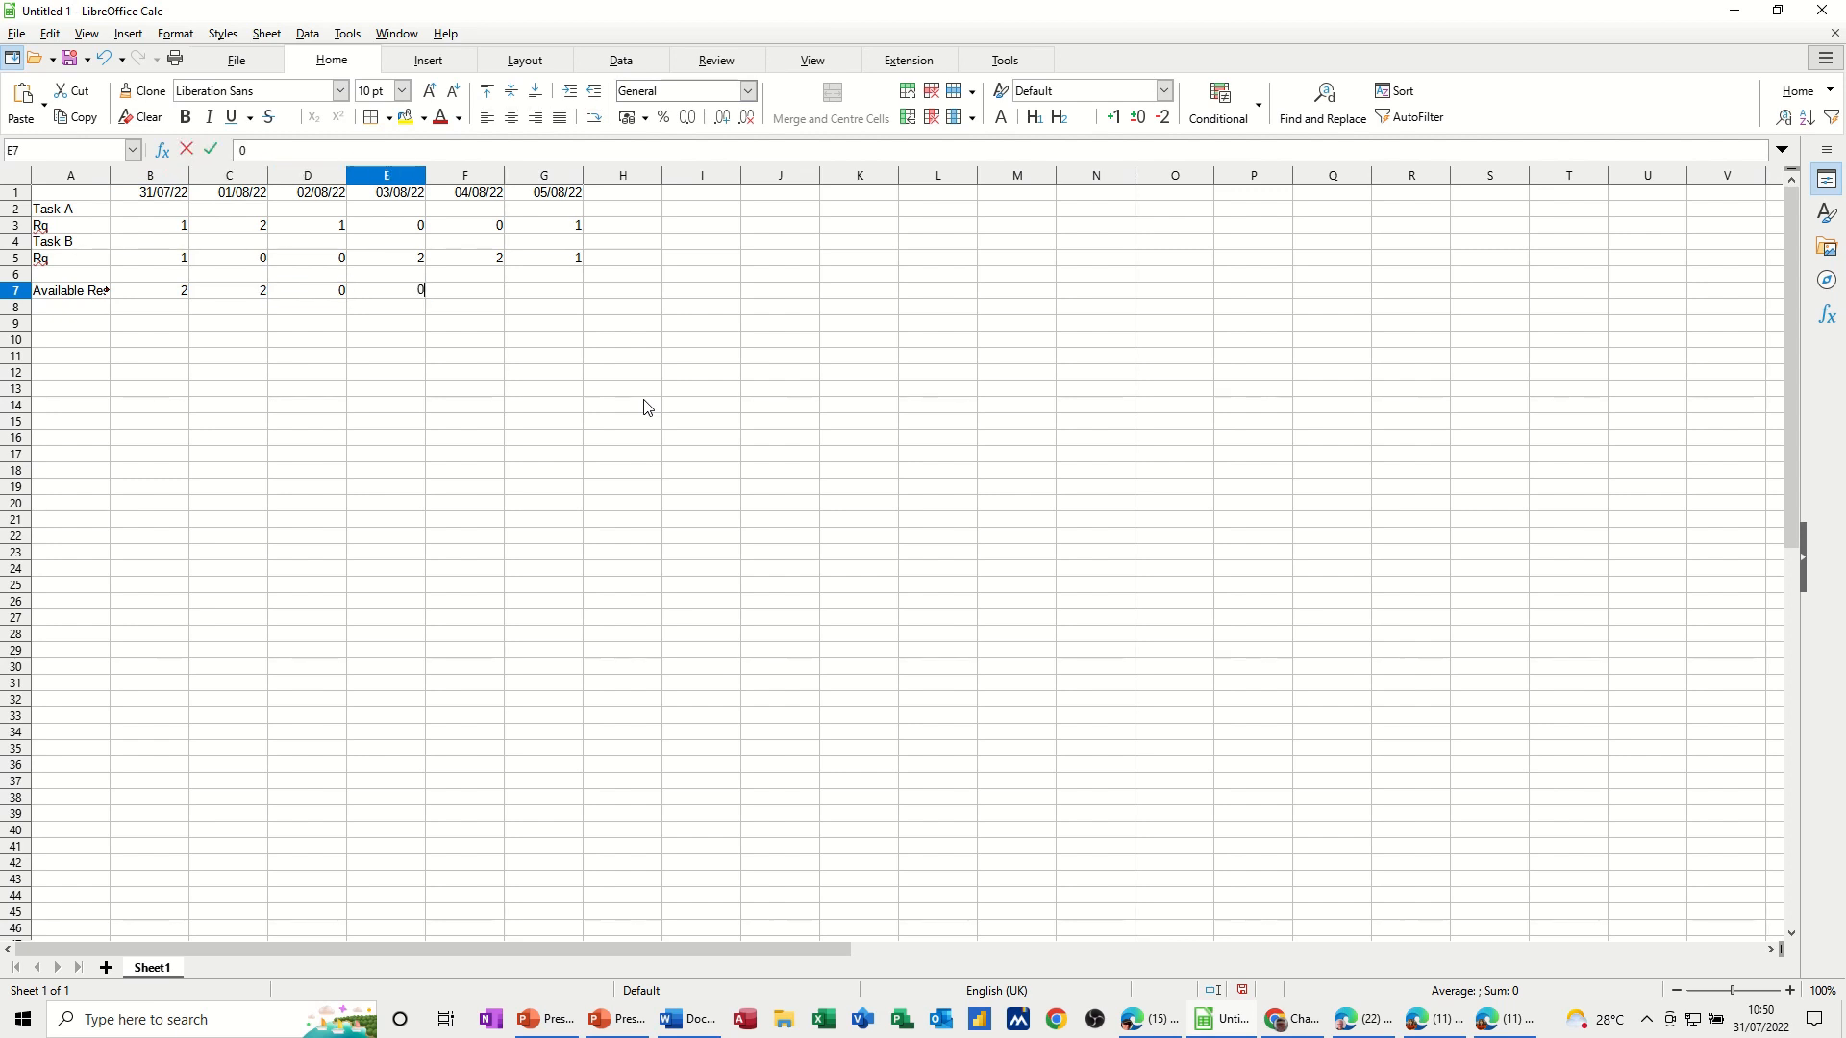
key(Tab)
text(1)
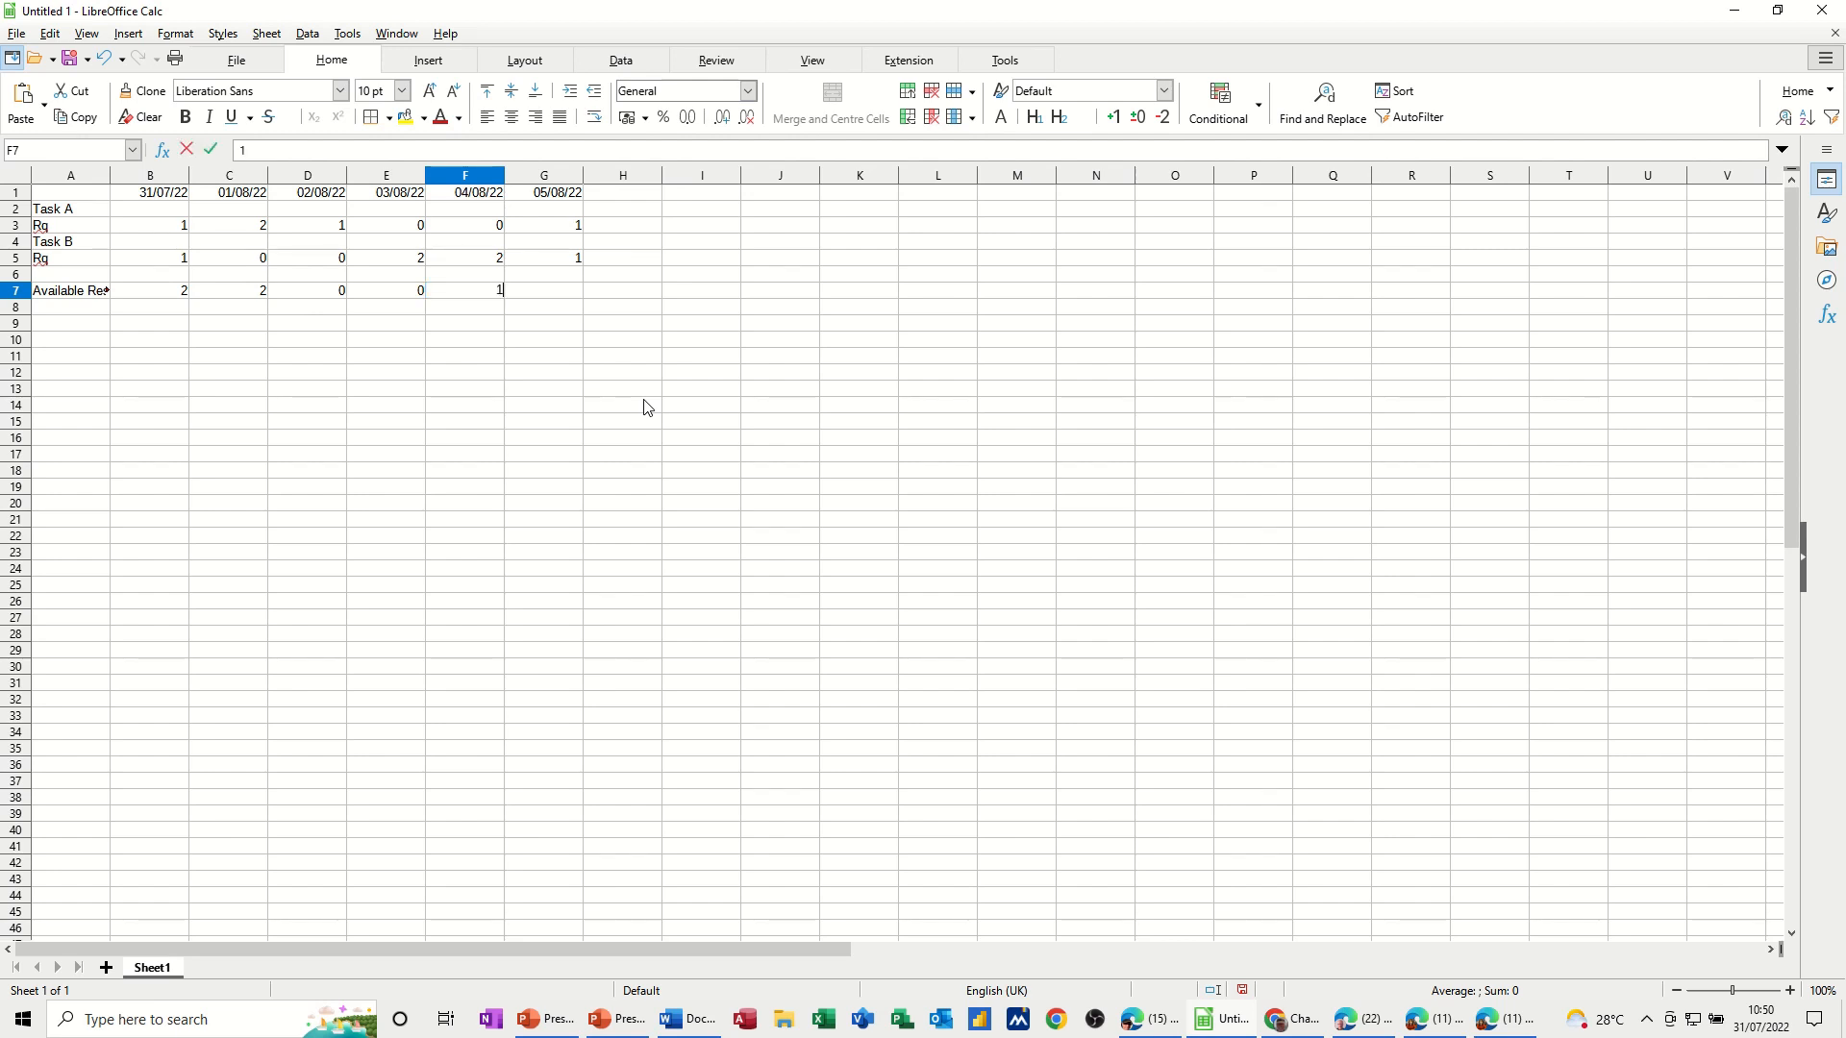
key(Tab)
text(1)
key(Down)
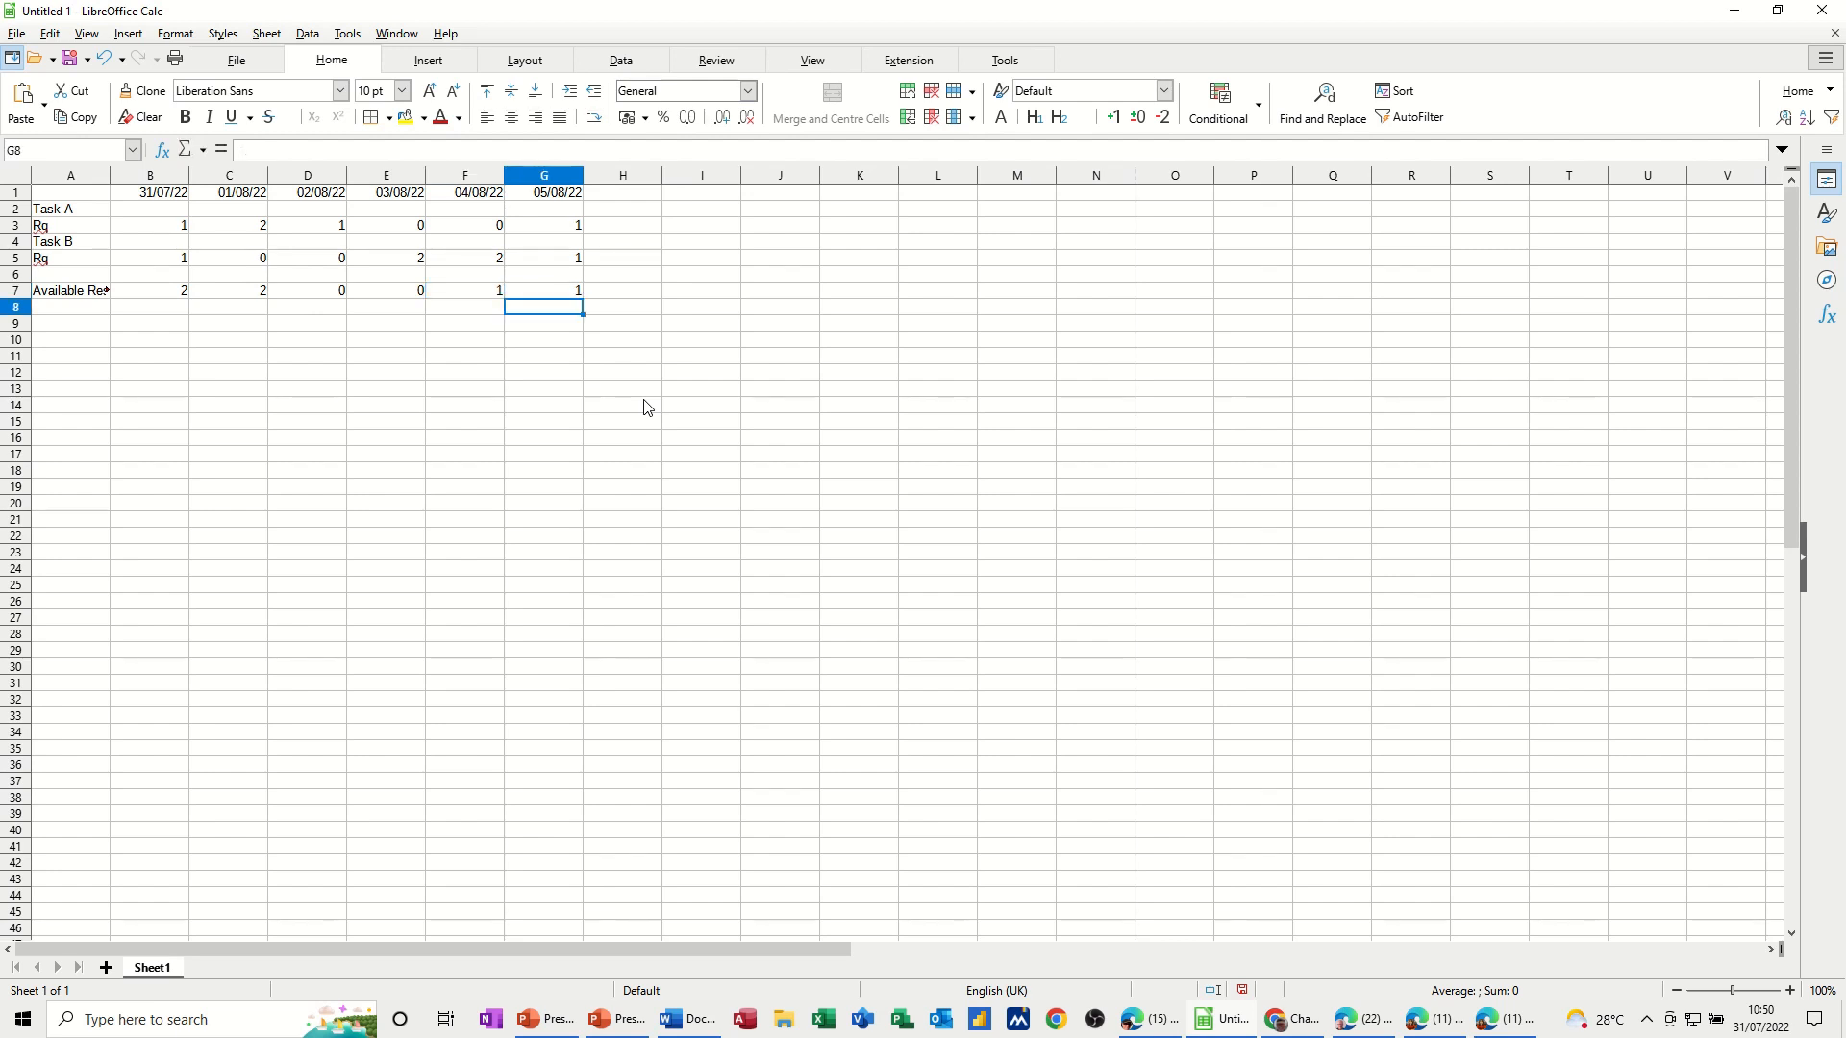
Widen column A to fit its longest label and enter "Resource Status" in A8
double_click(110, 178)
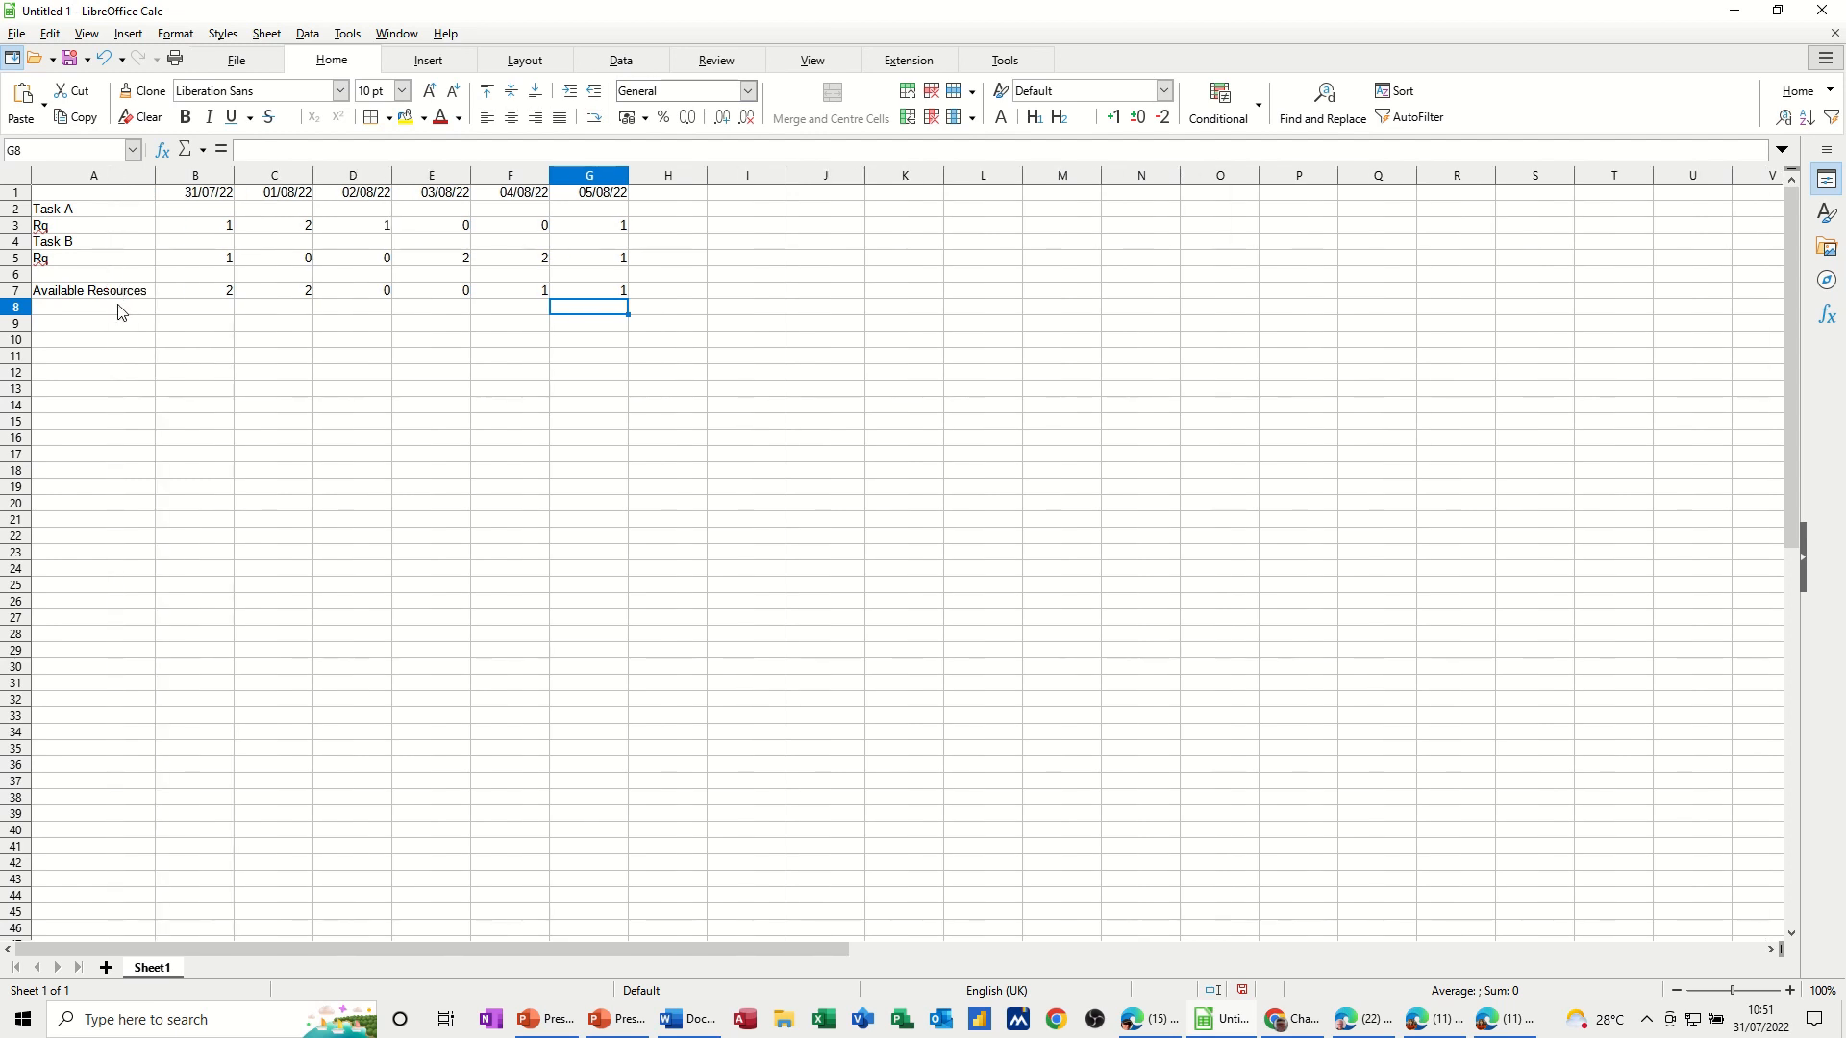
click(110, 315)
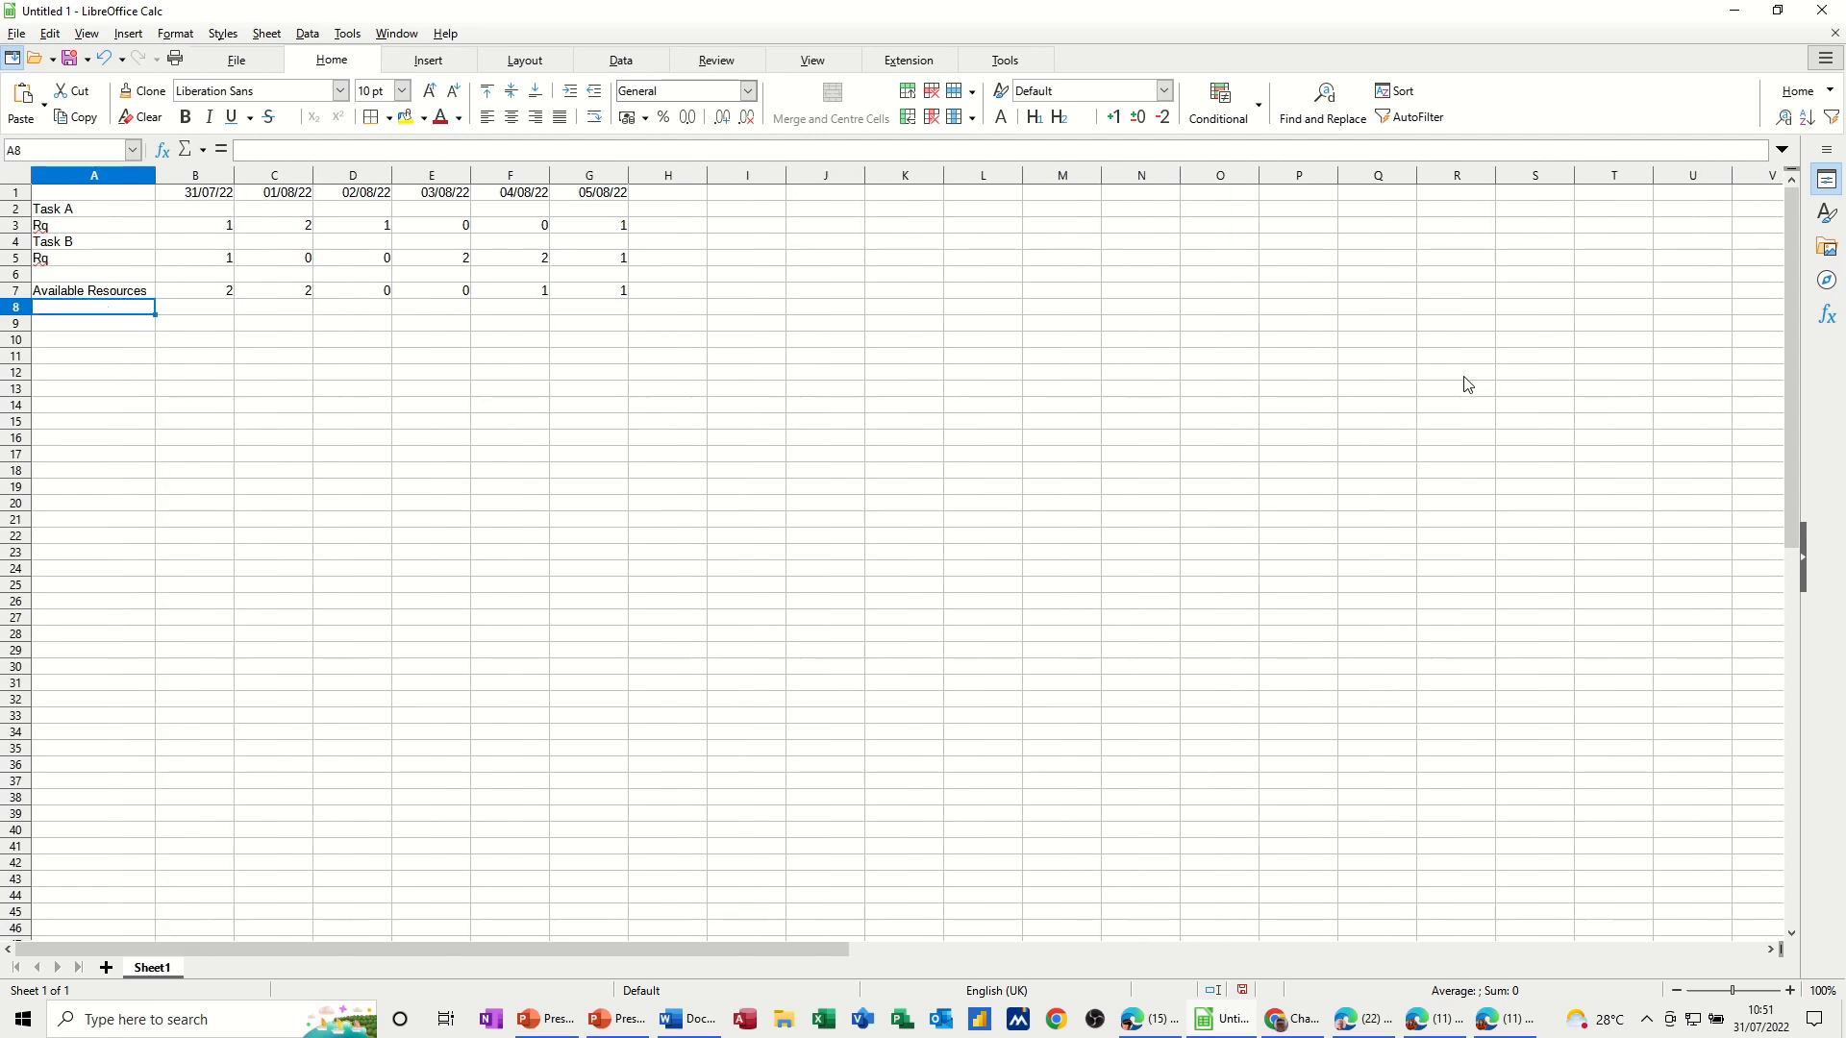
text(Resou)
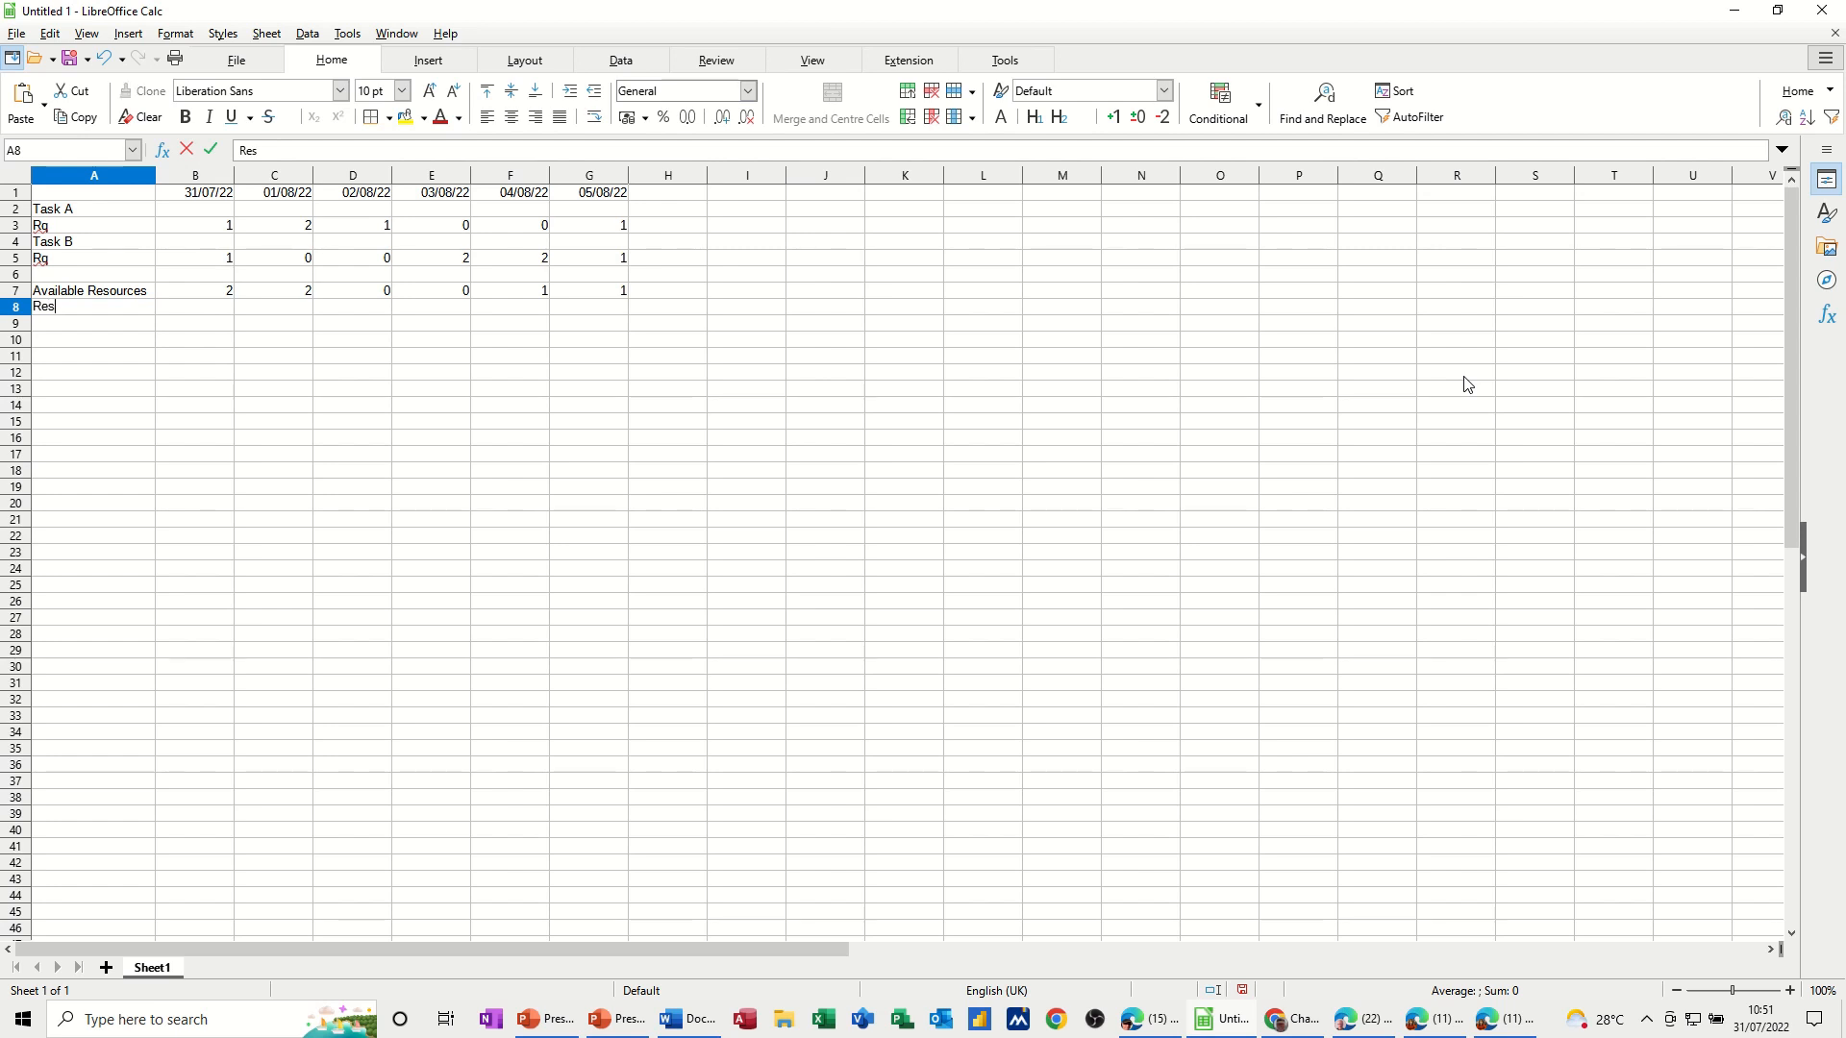
text(rce Status)
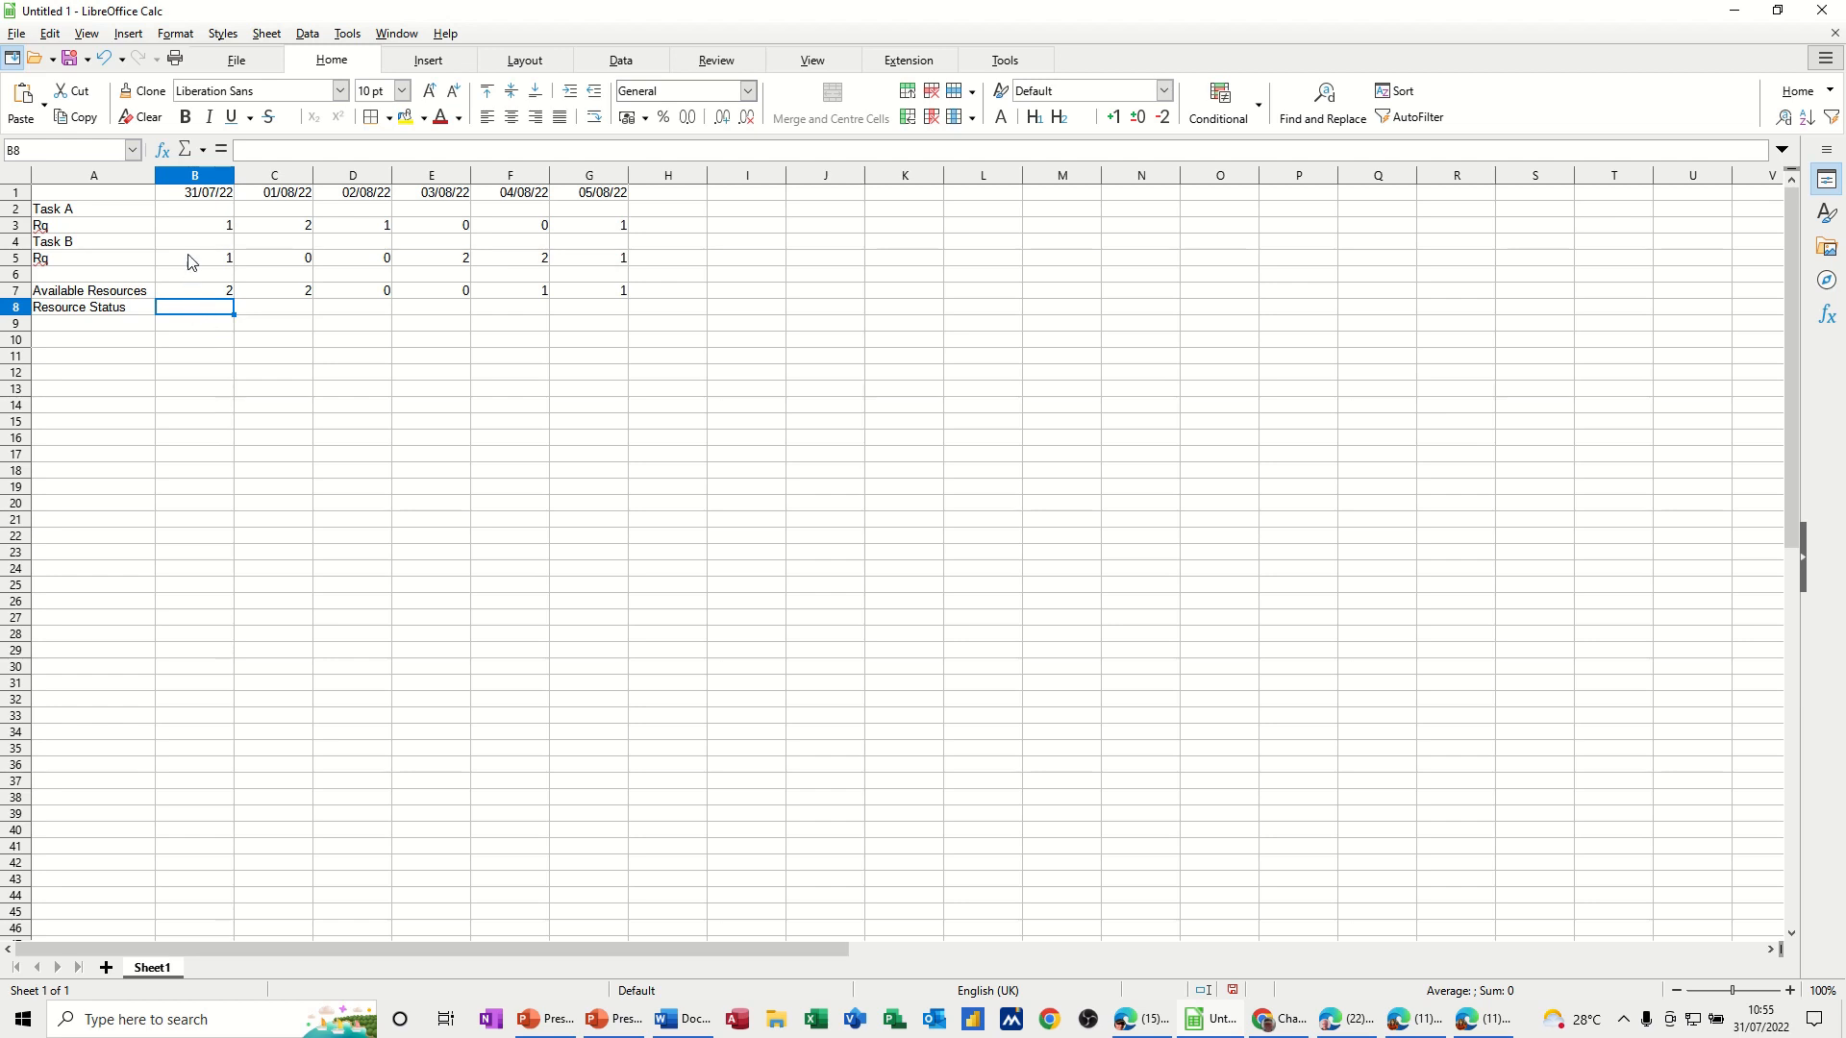
Add the two task requirements in B8 with the formula =B3+B5 and fill it across to G8
text(=)
click(195, 228)
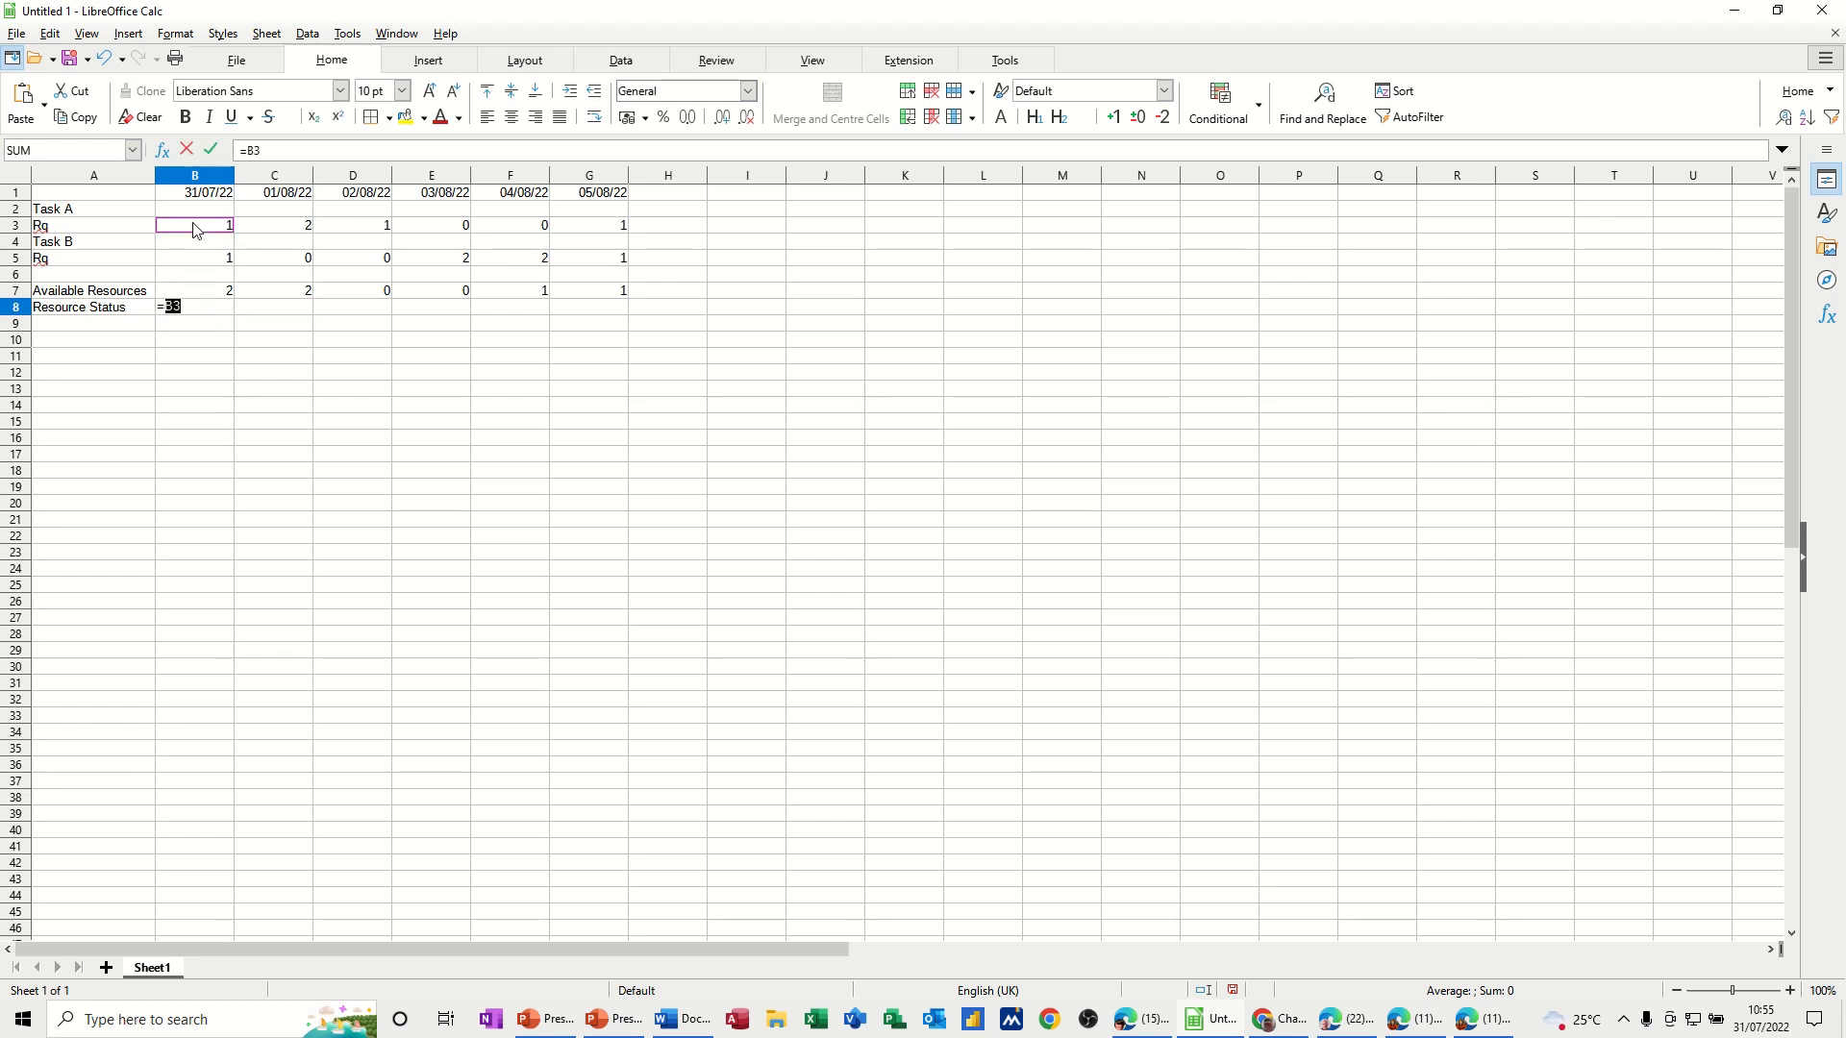
text(+)
click(197, 260)
click(213, 151)
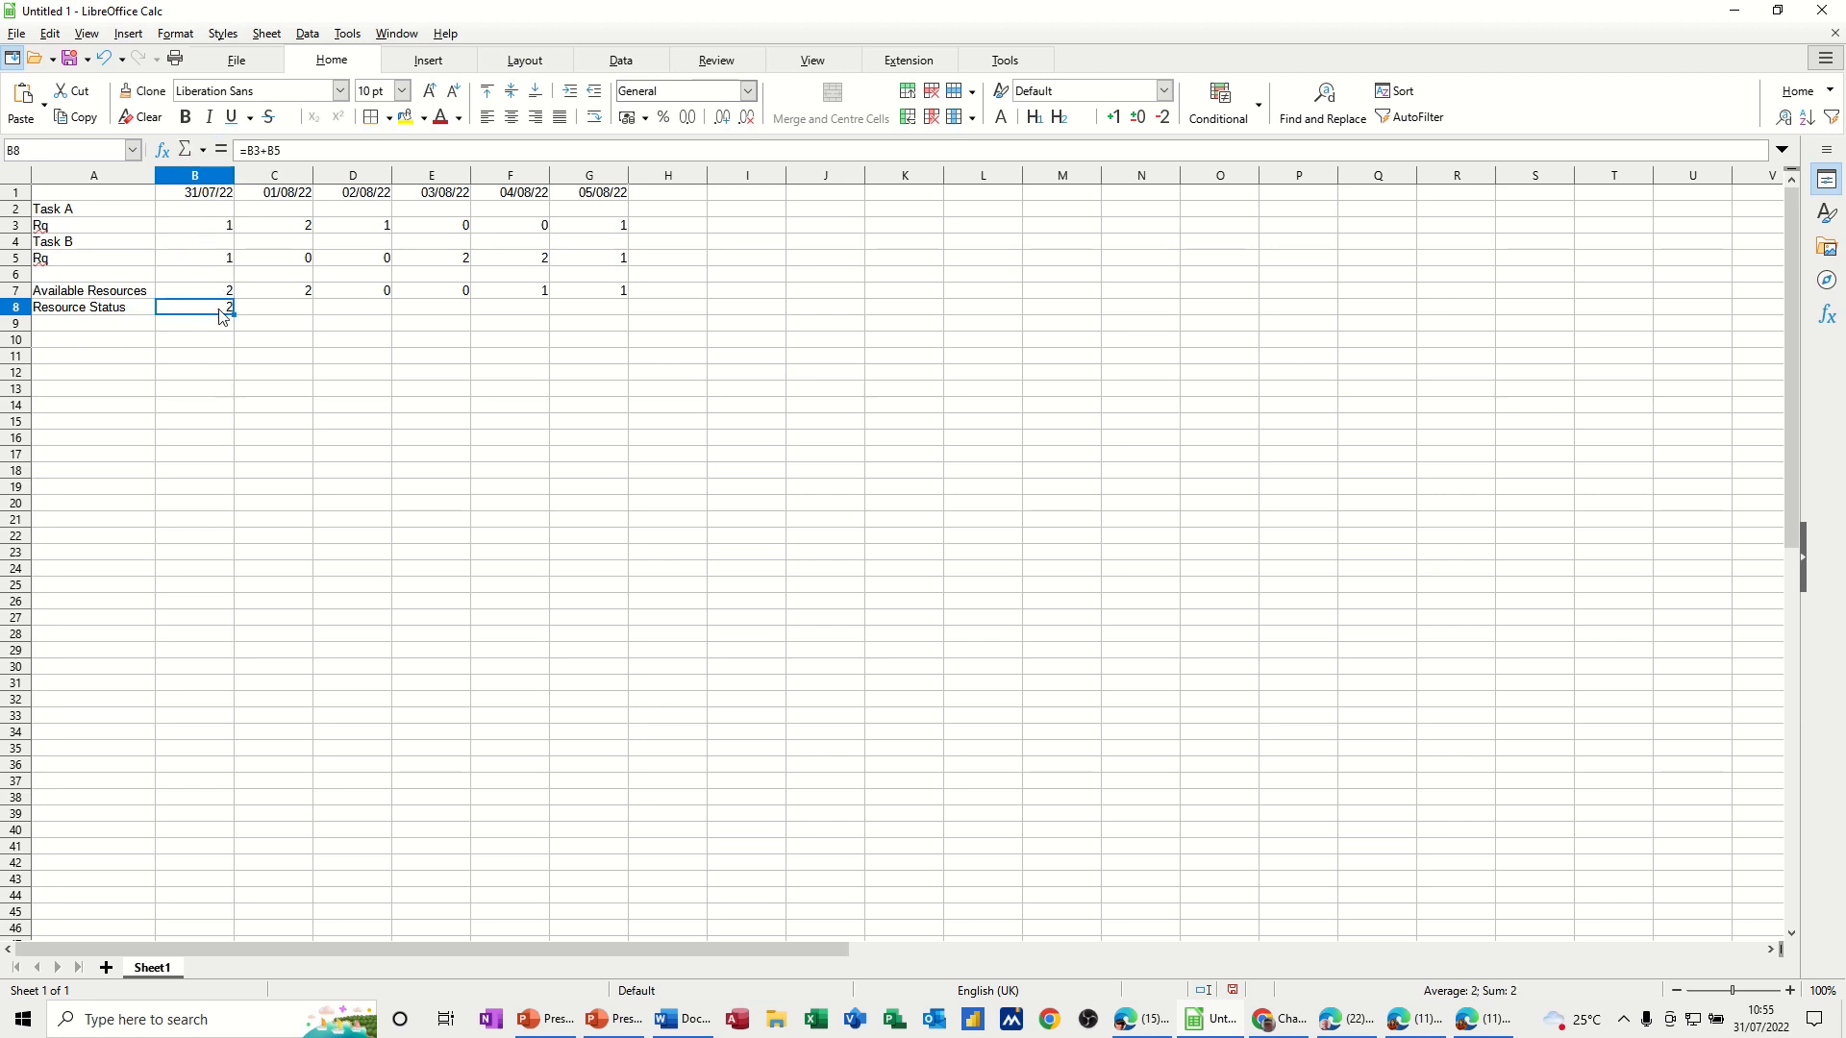
drag(250, 313, 608, 320)
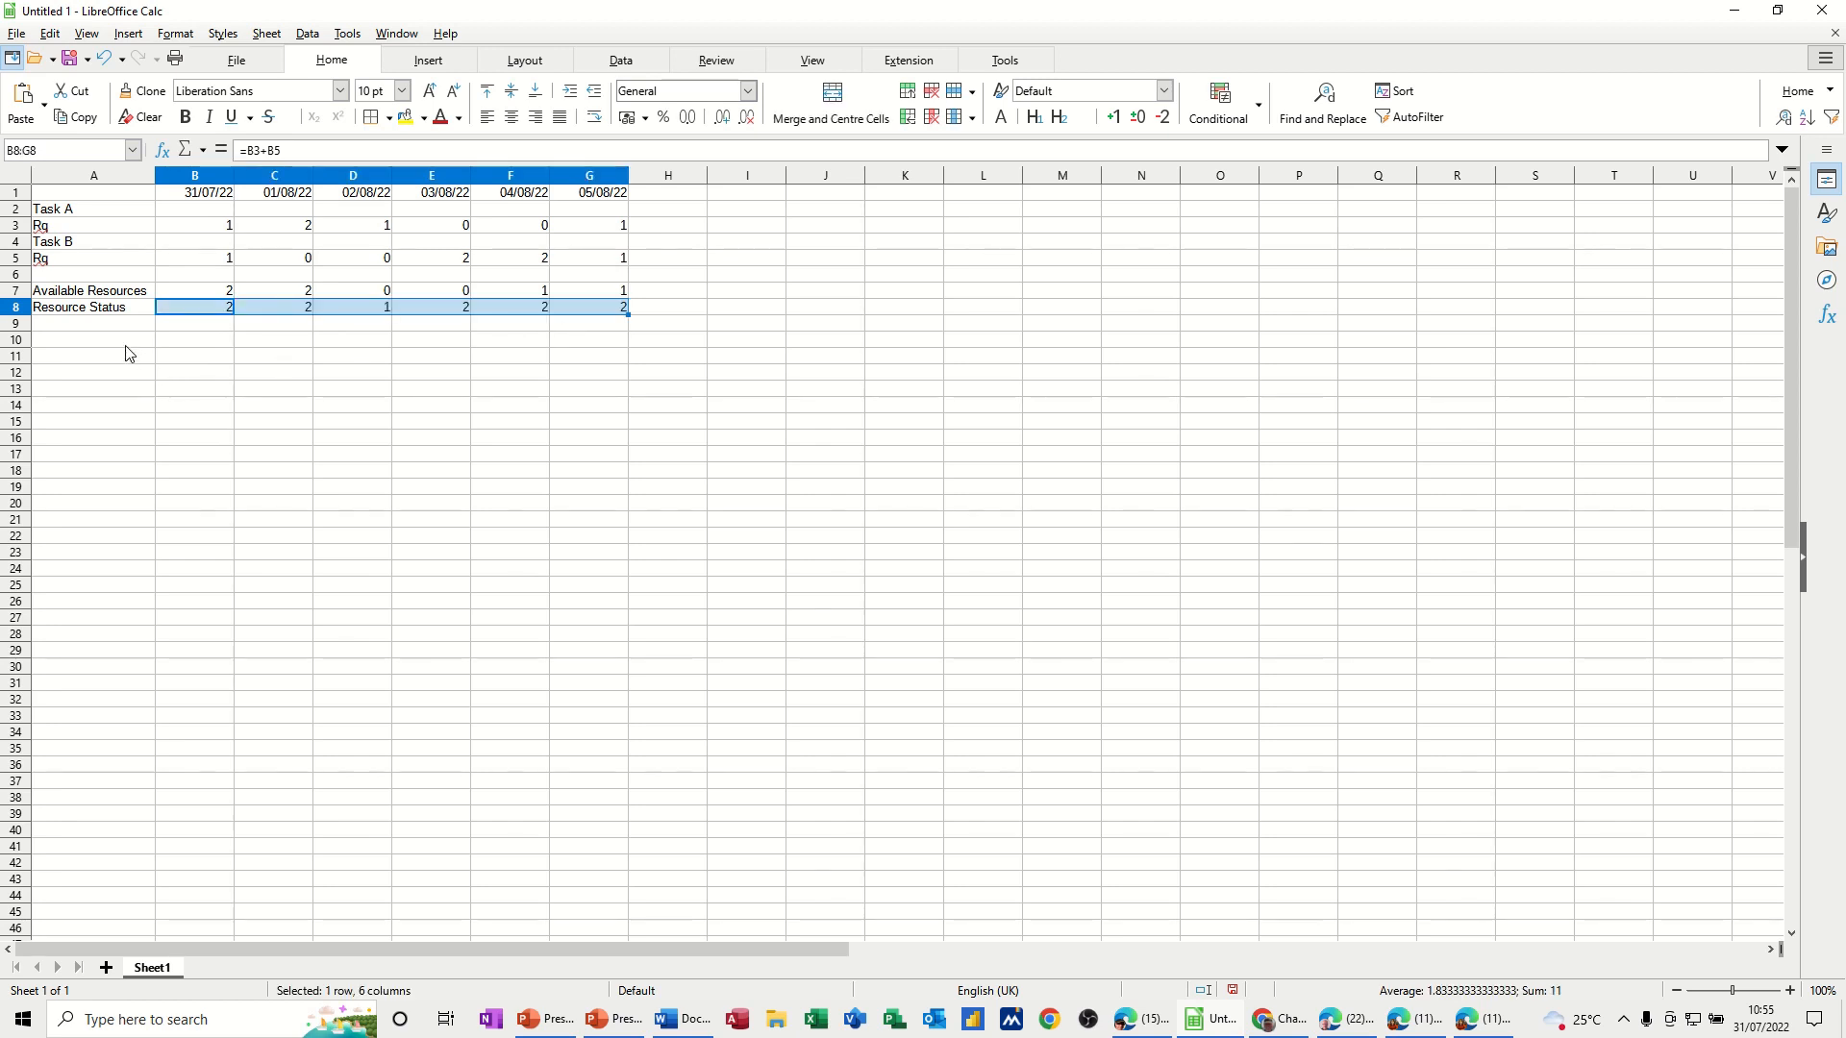
Enter the label "Resource +/-" in A10
click(93, 342)
text(Re)
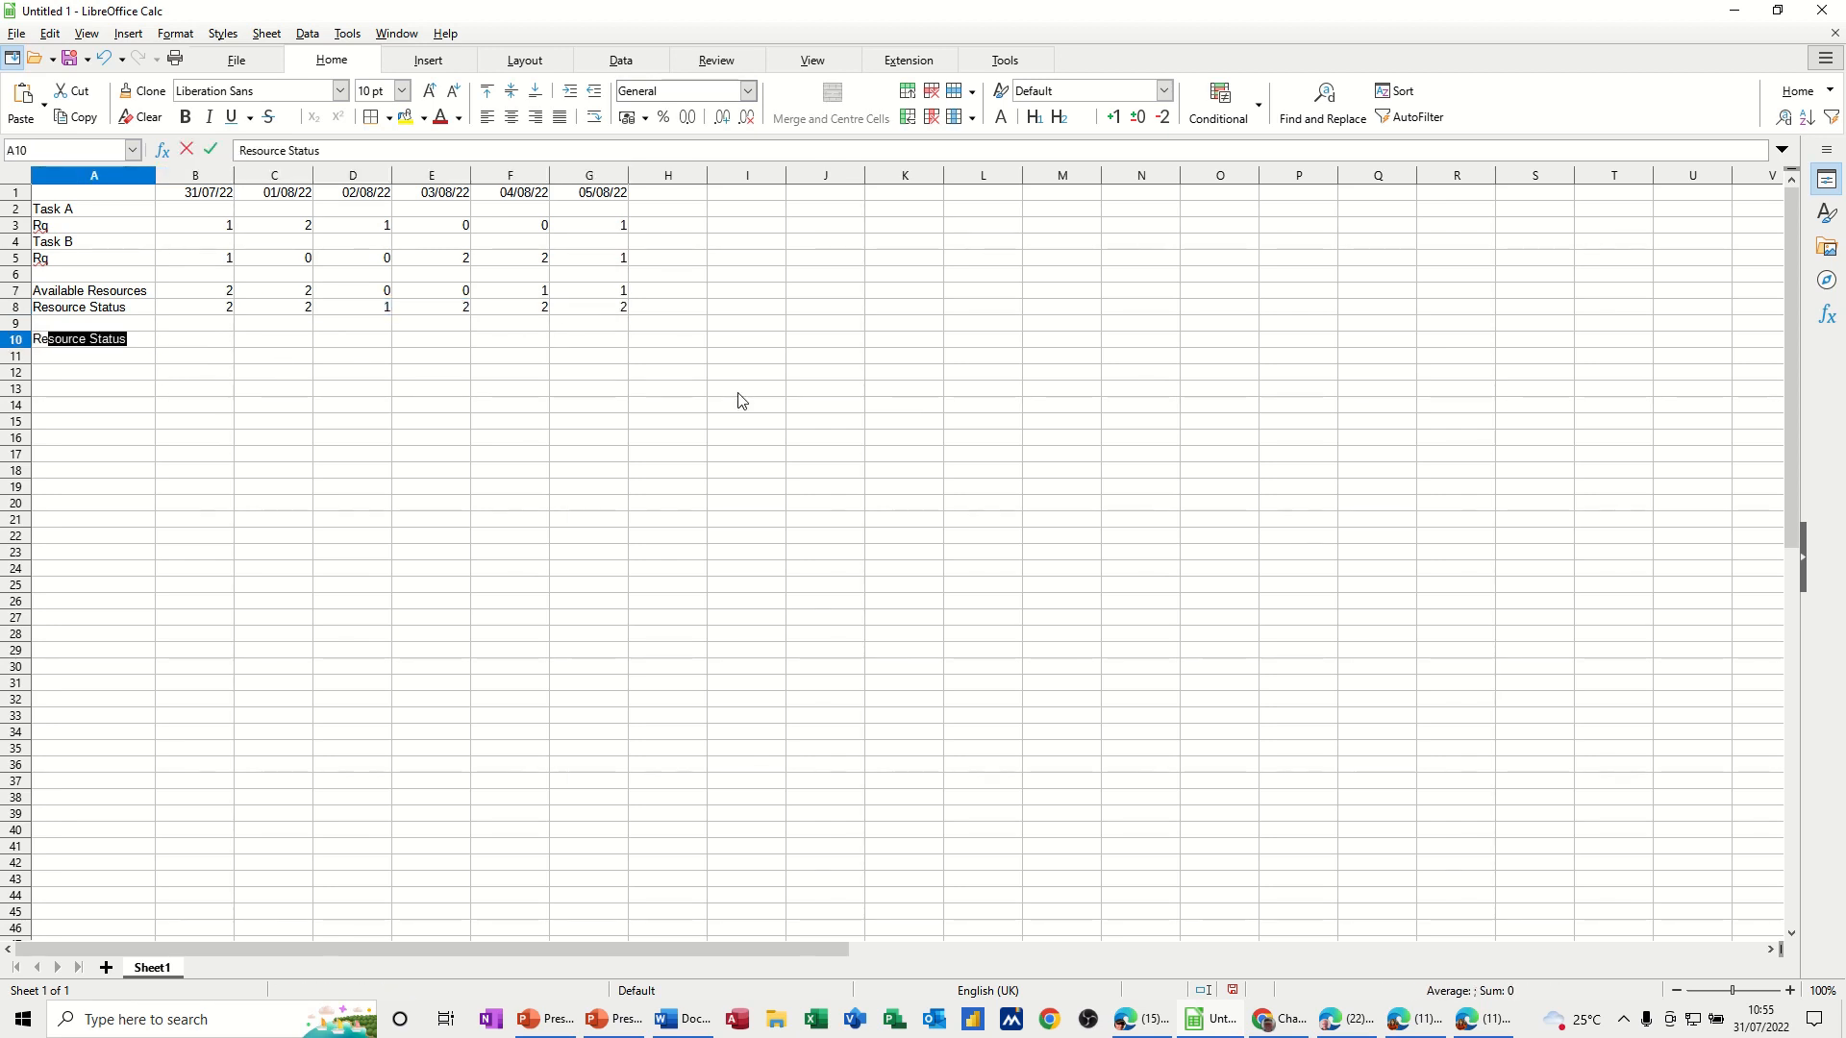
text(source +/-)
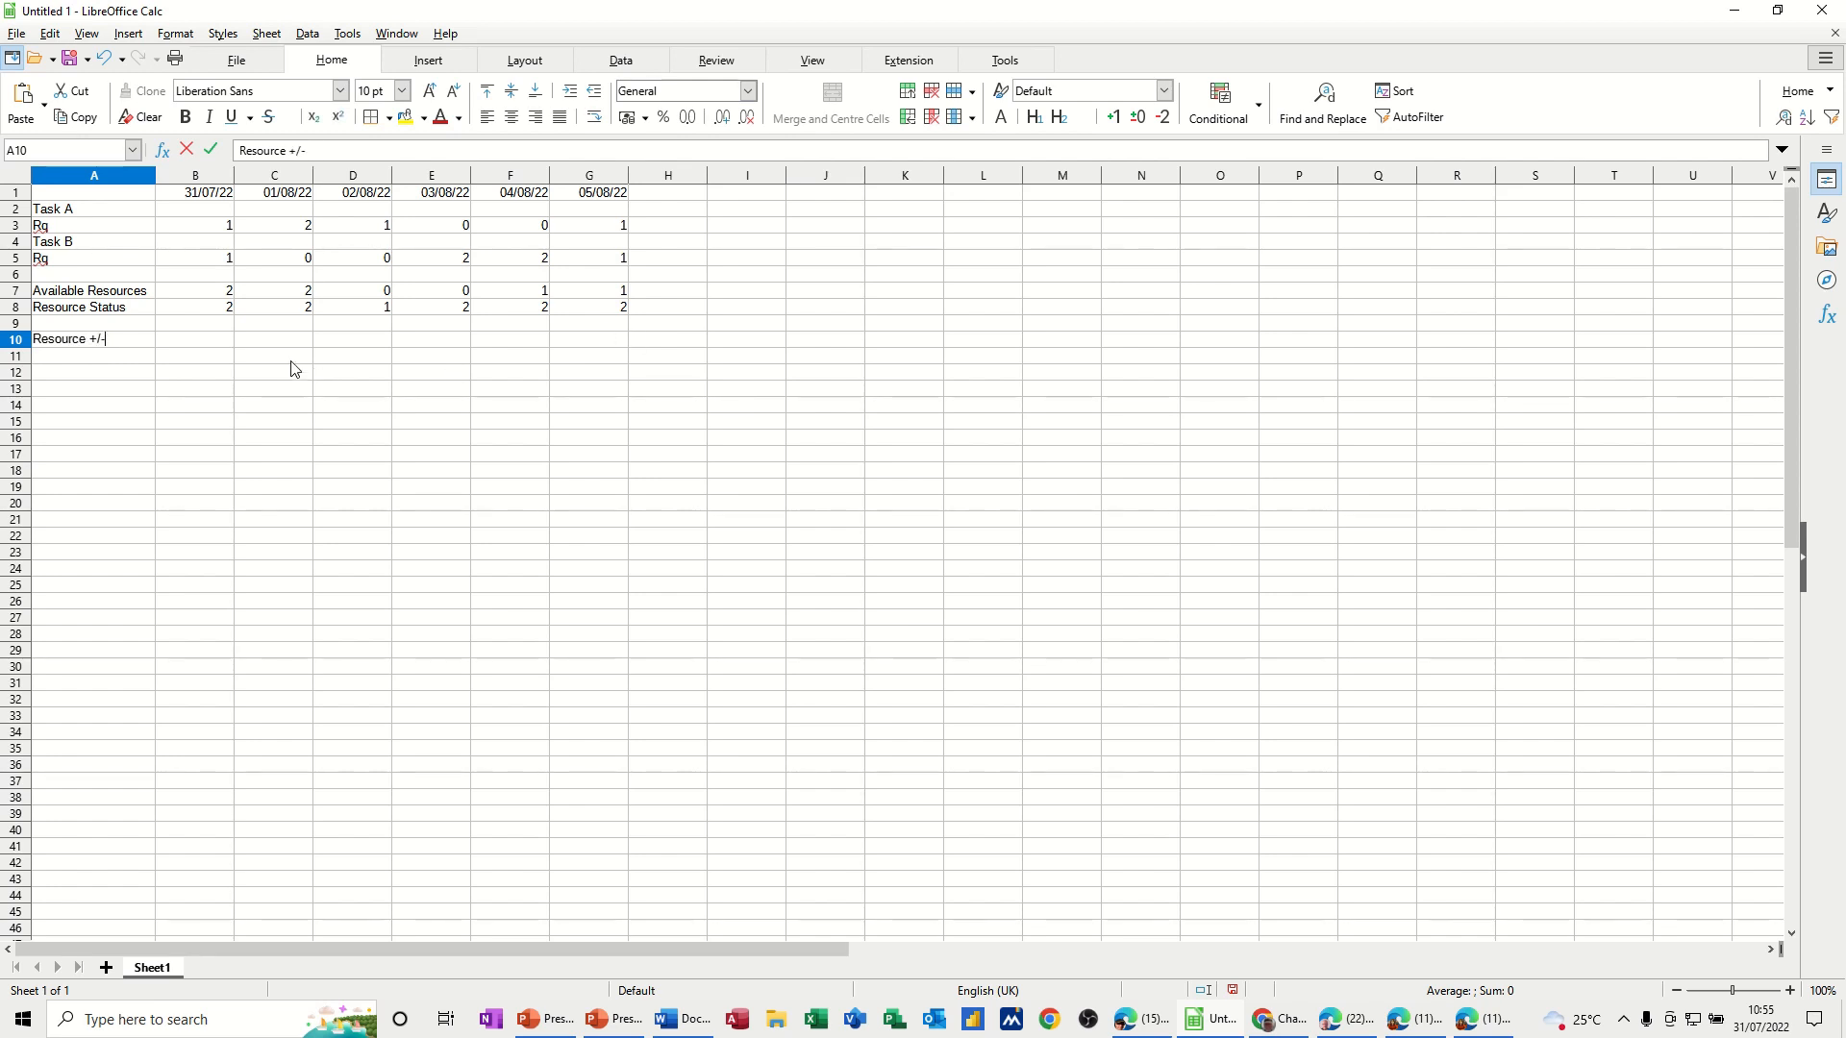
Subtract the resource status from the available resources in B10 with =B7-B8 and fill the formula across to G10
click(219, 344)
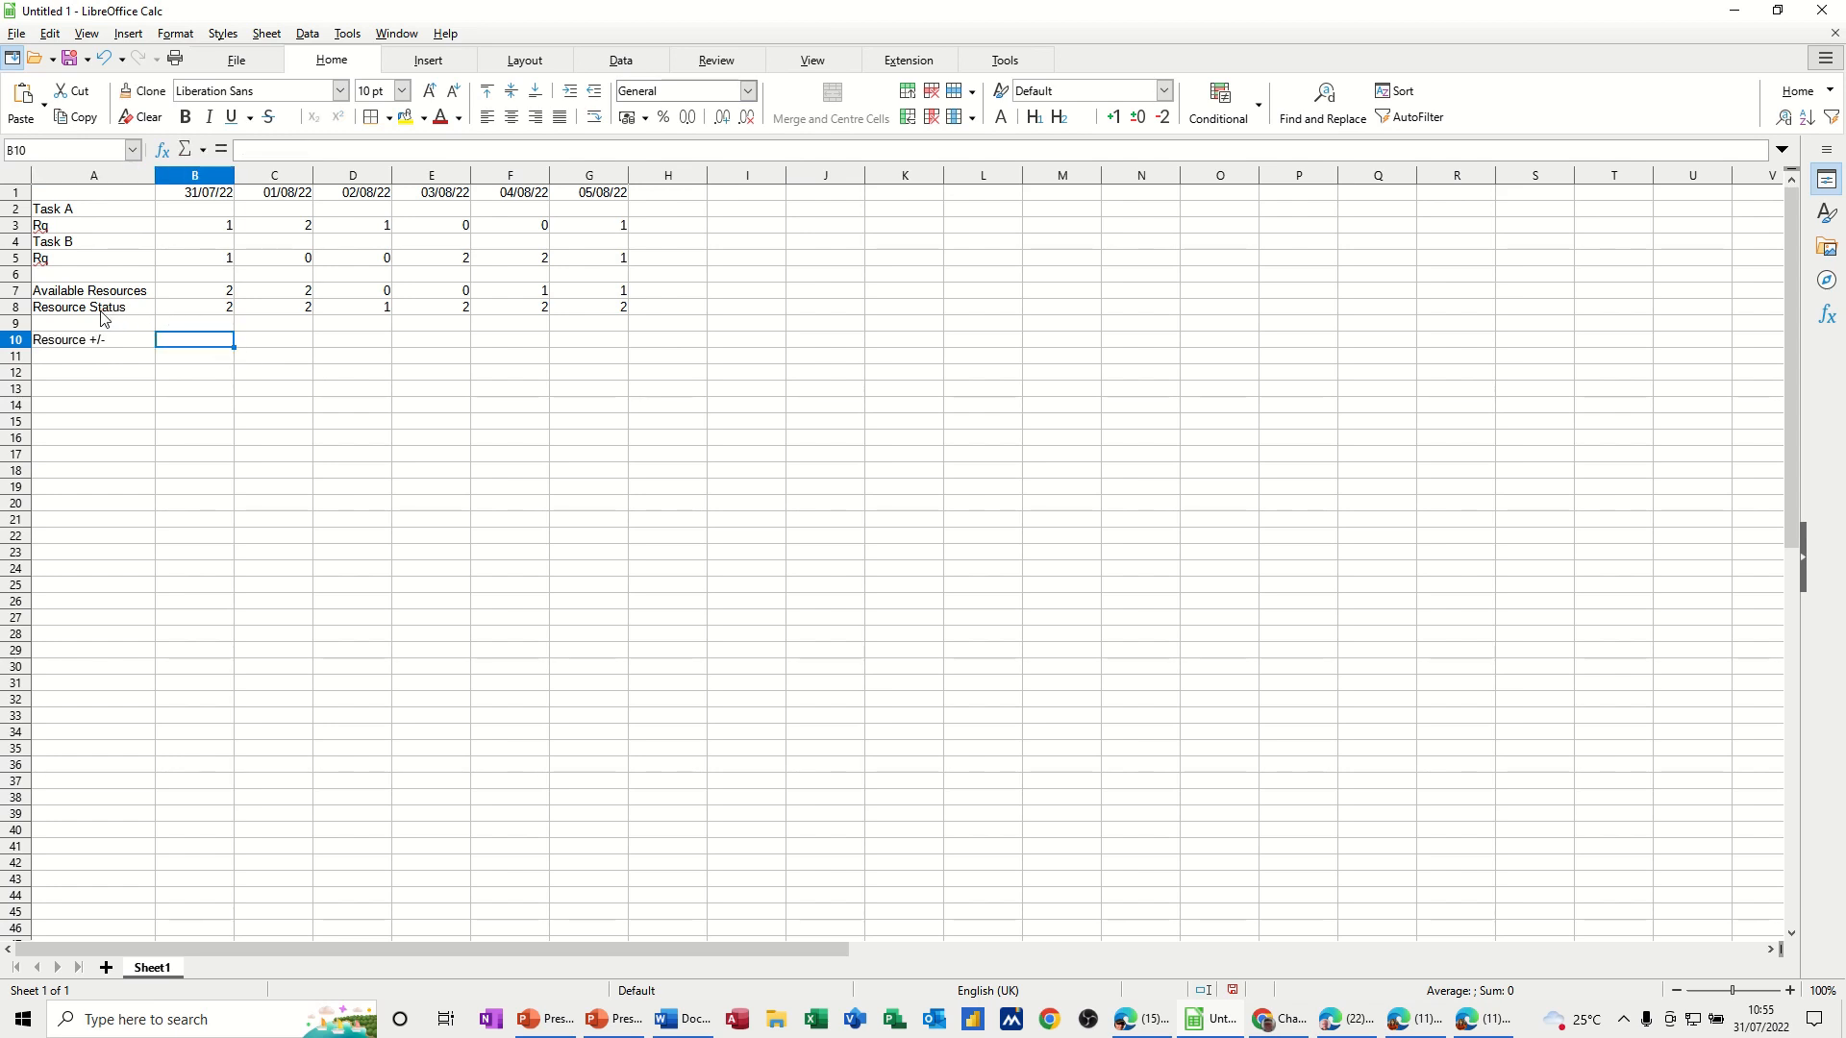
click(197, 295)
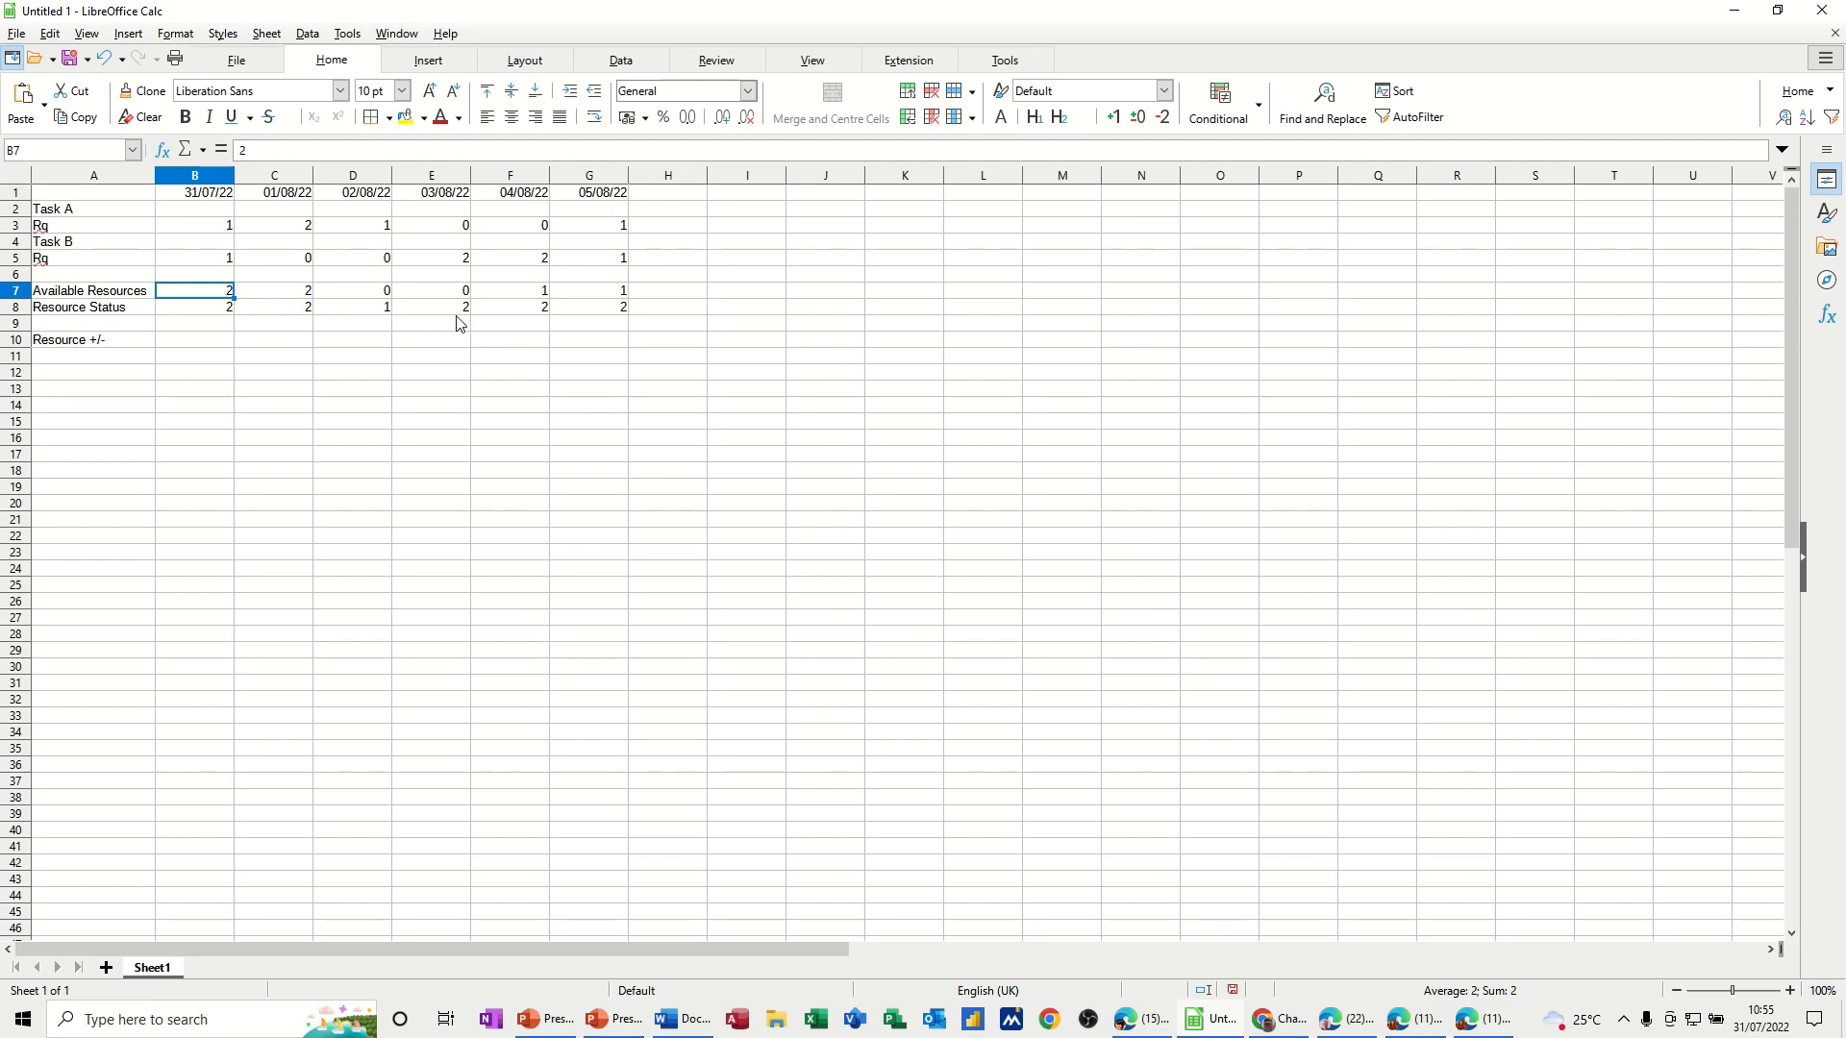
click(205, 347)
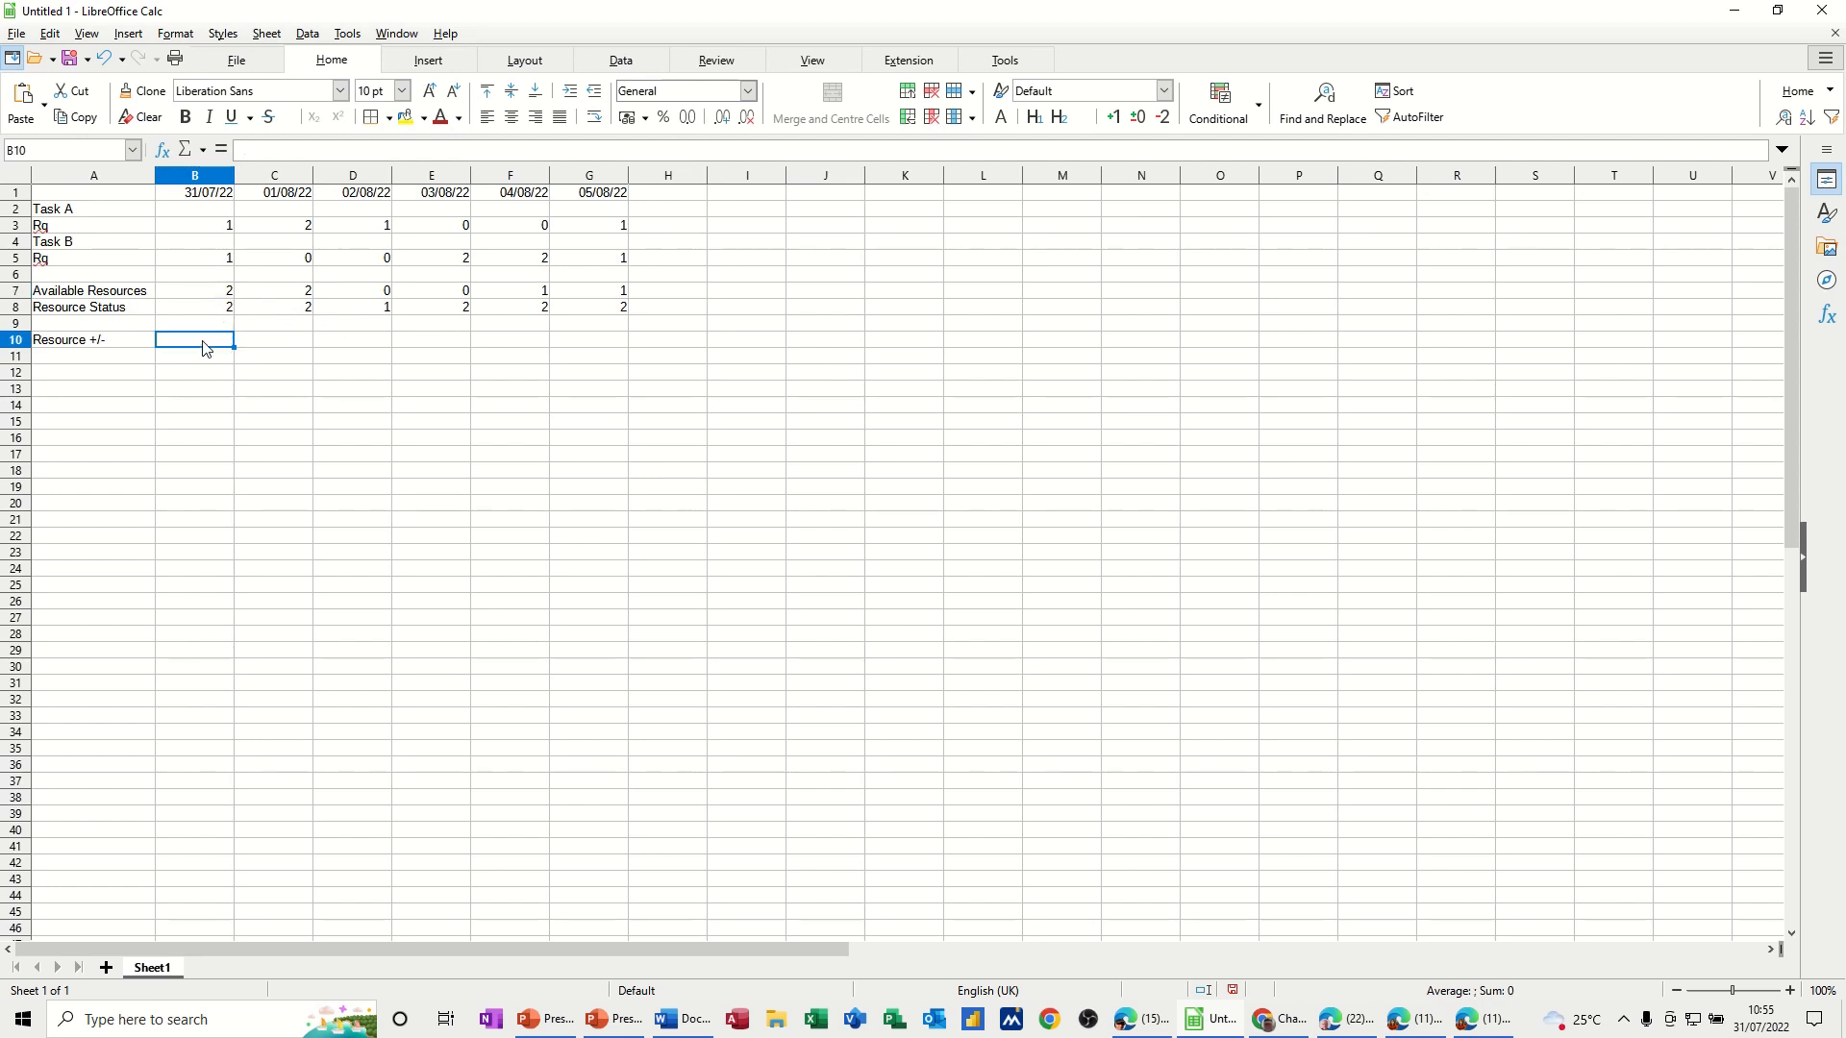
text(=)
click(206, 293)
text(-)
click(221, 308)
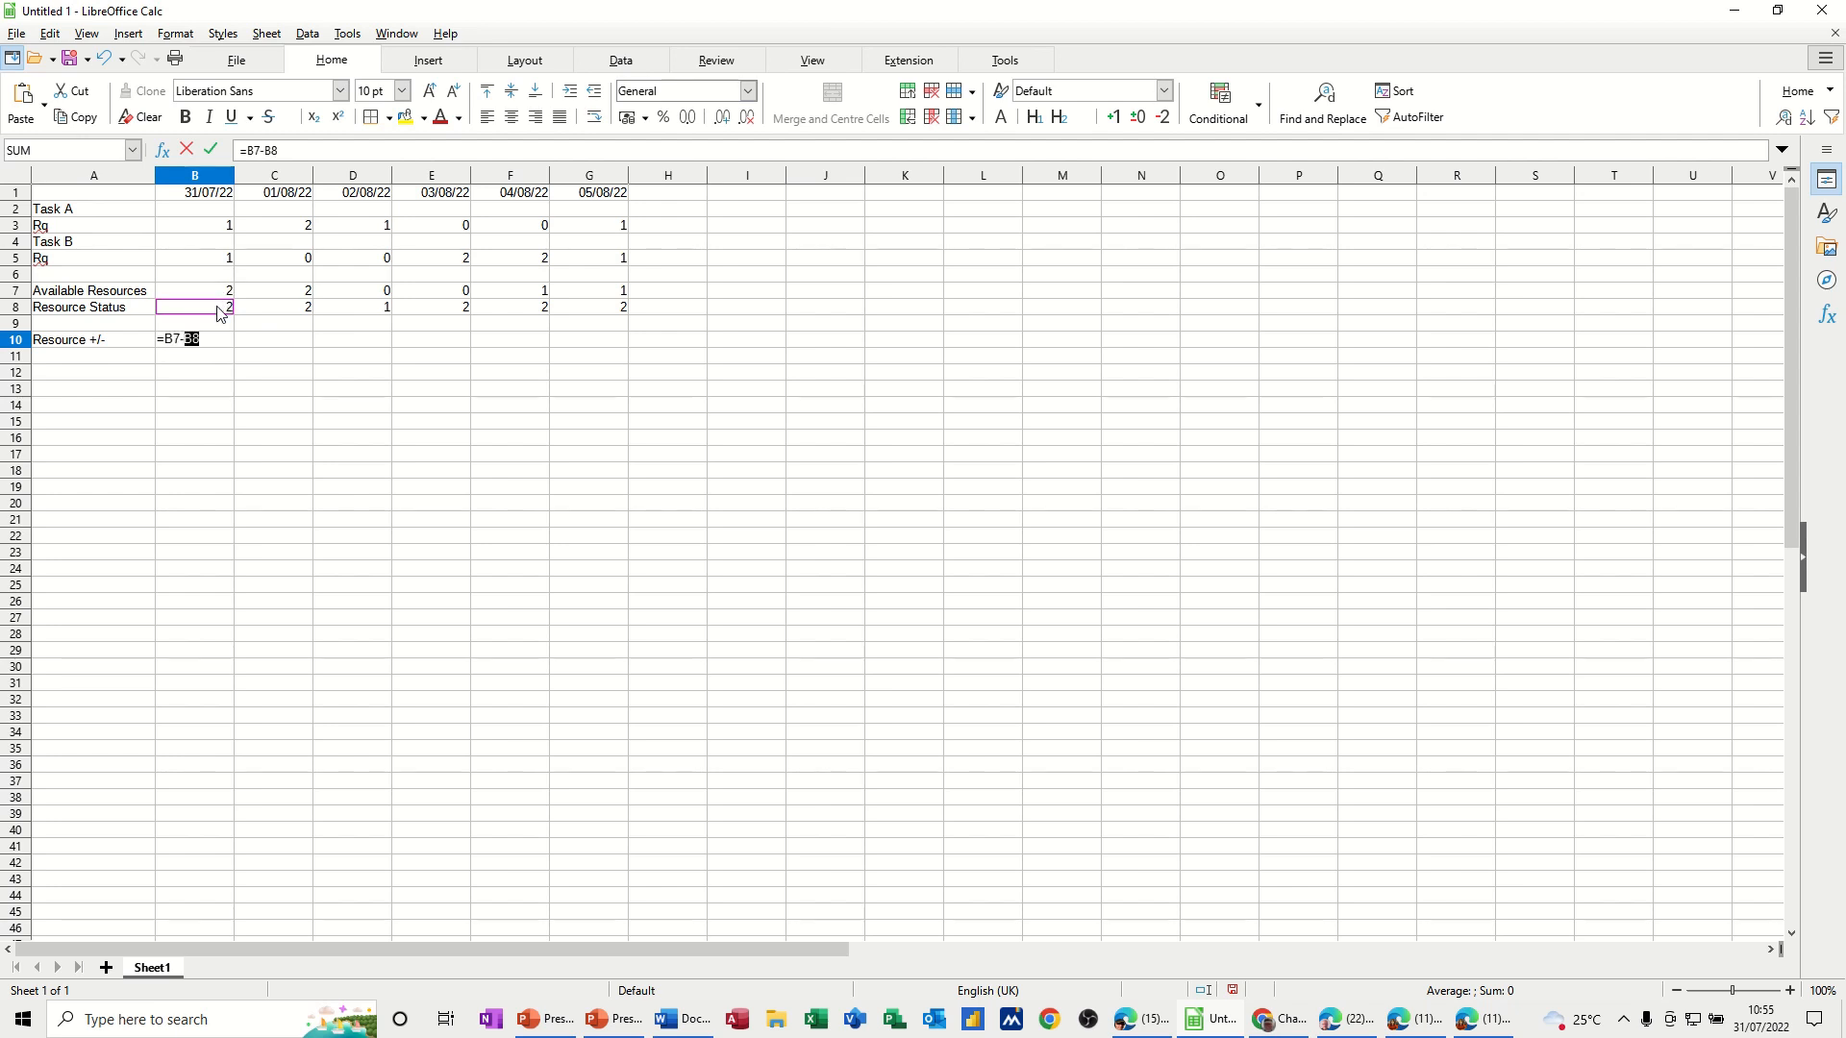
click(210, 150)
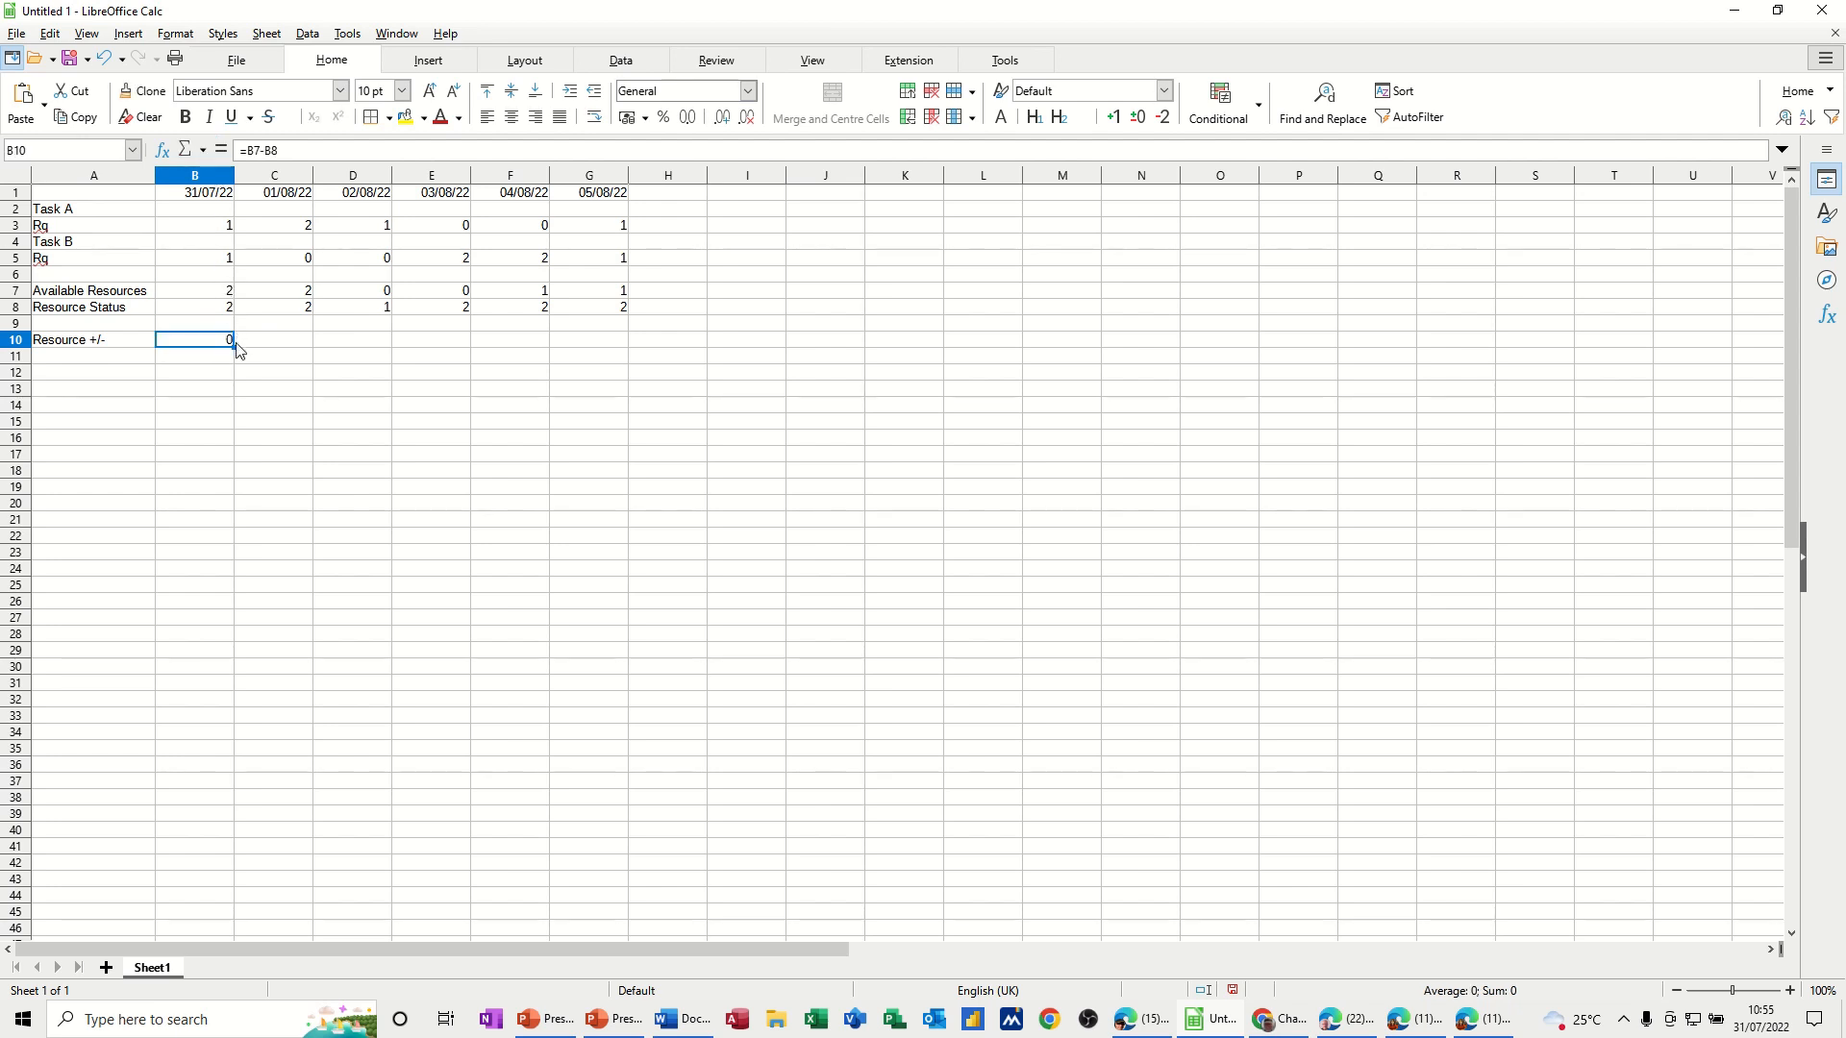
drag(234, 344, 362, 344)
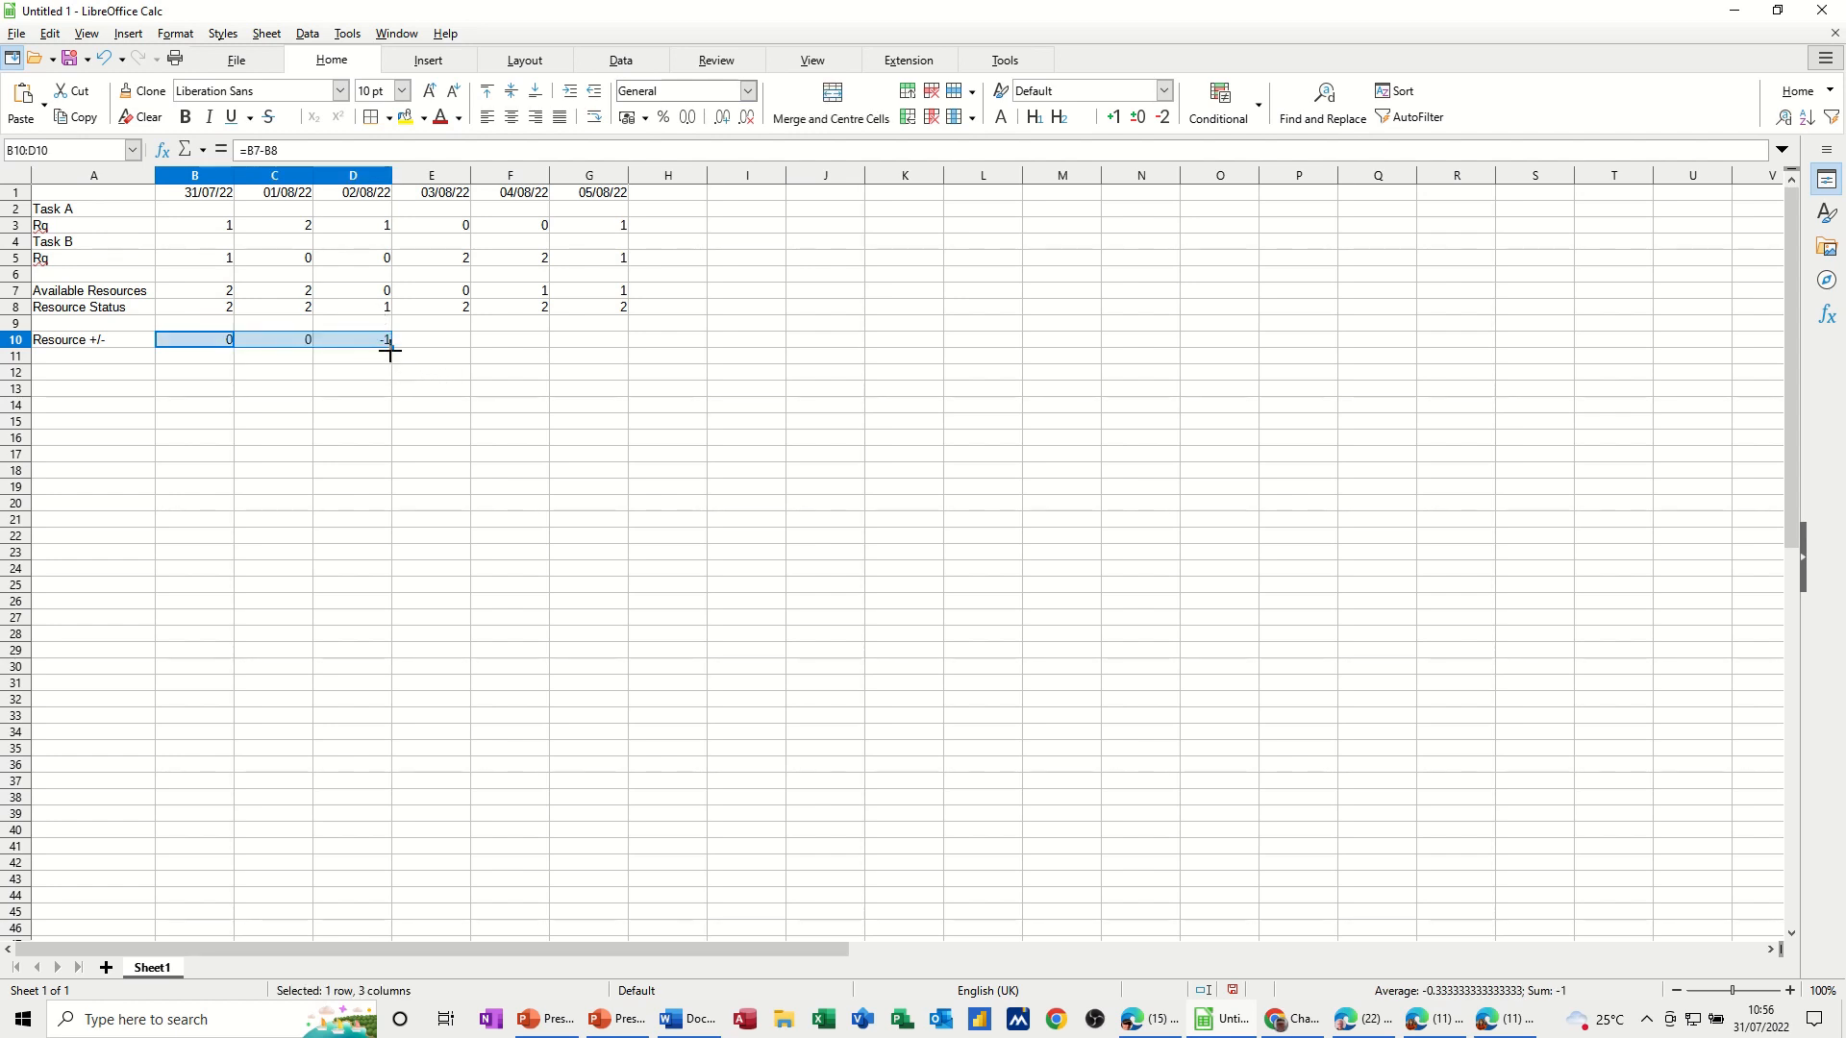
drag(390, 352, 588, 362)
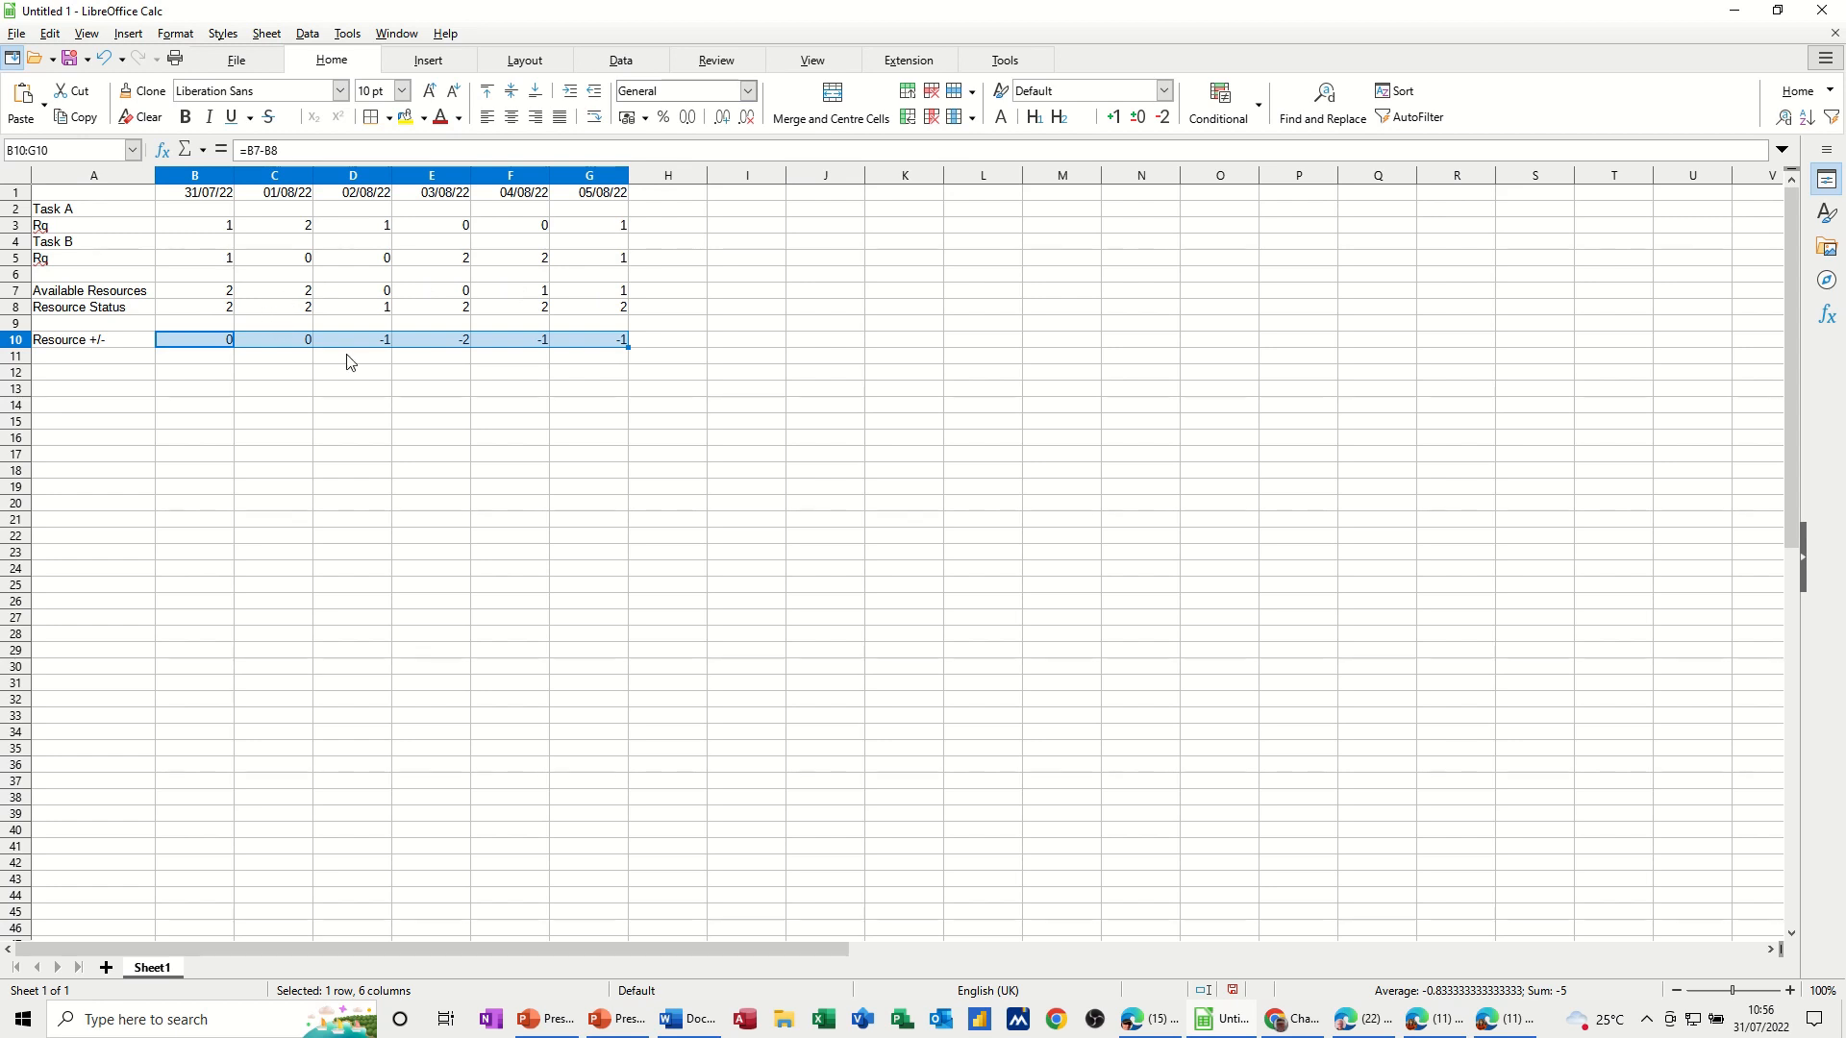
click(190, 214)
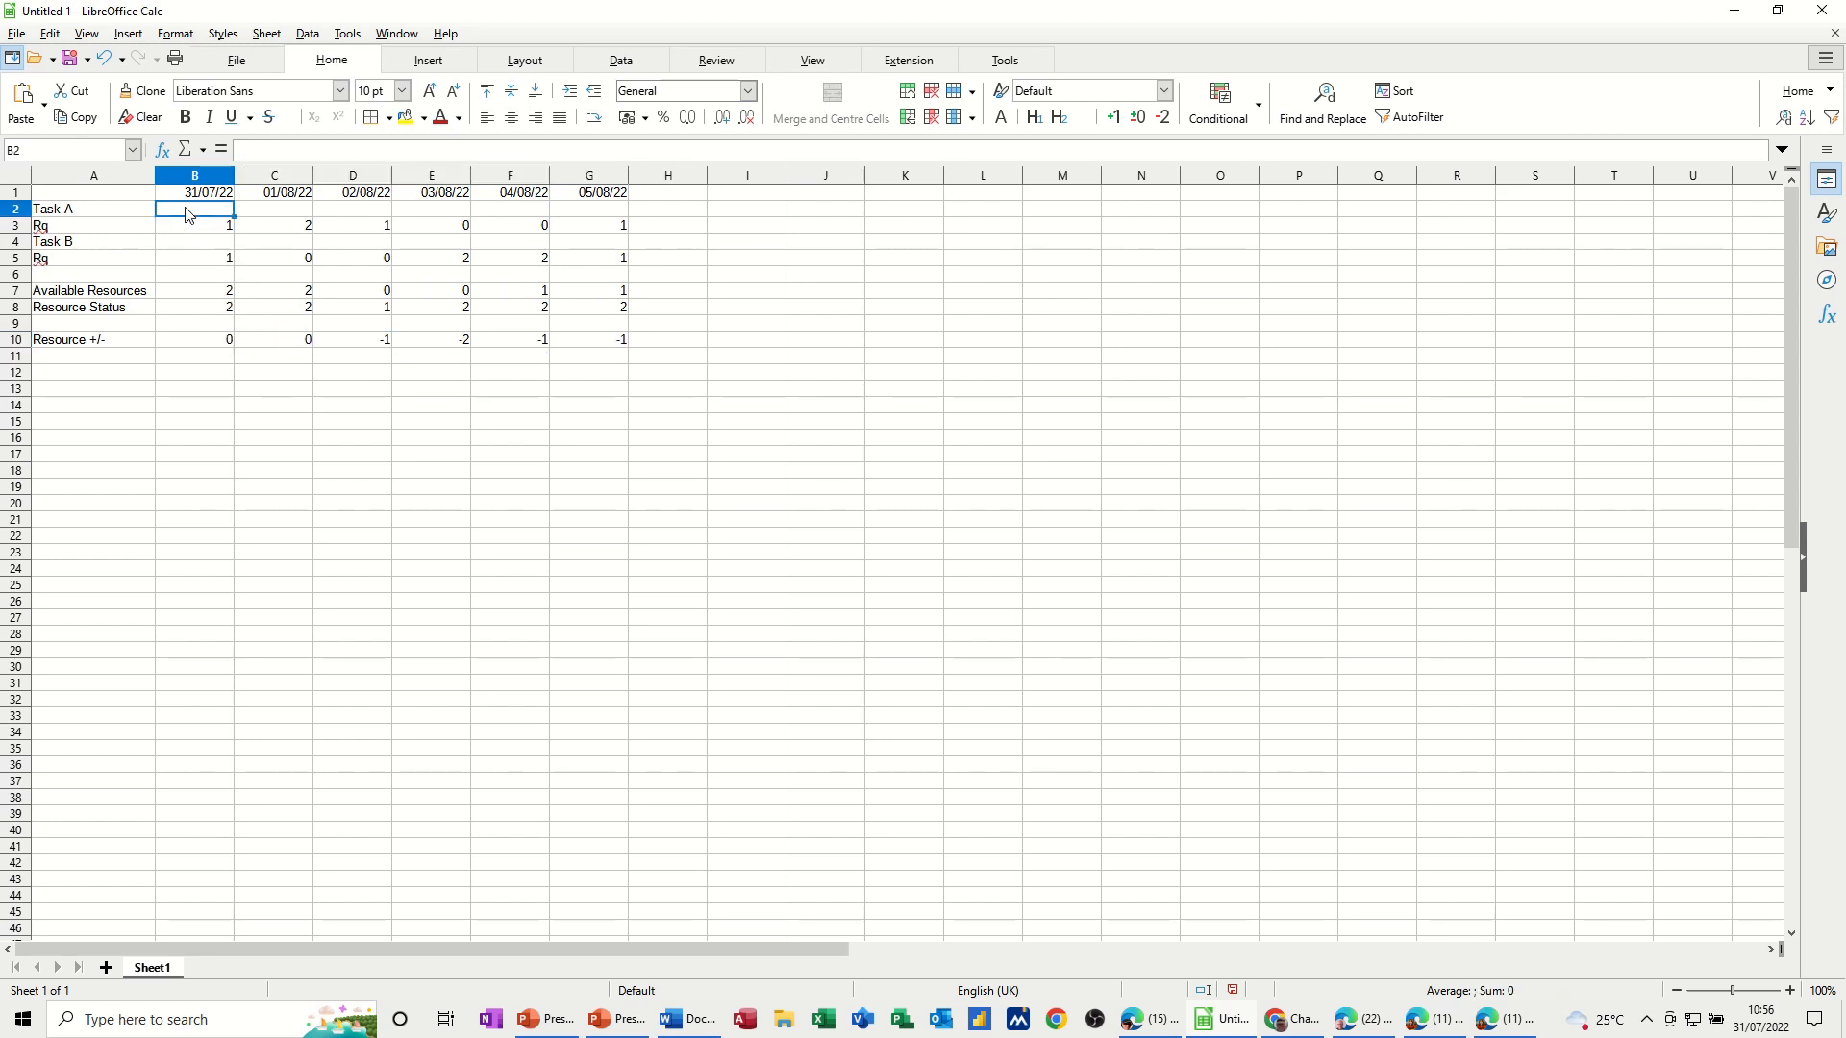
drag(189, 213, 568, 206)
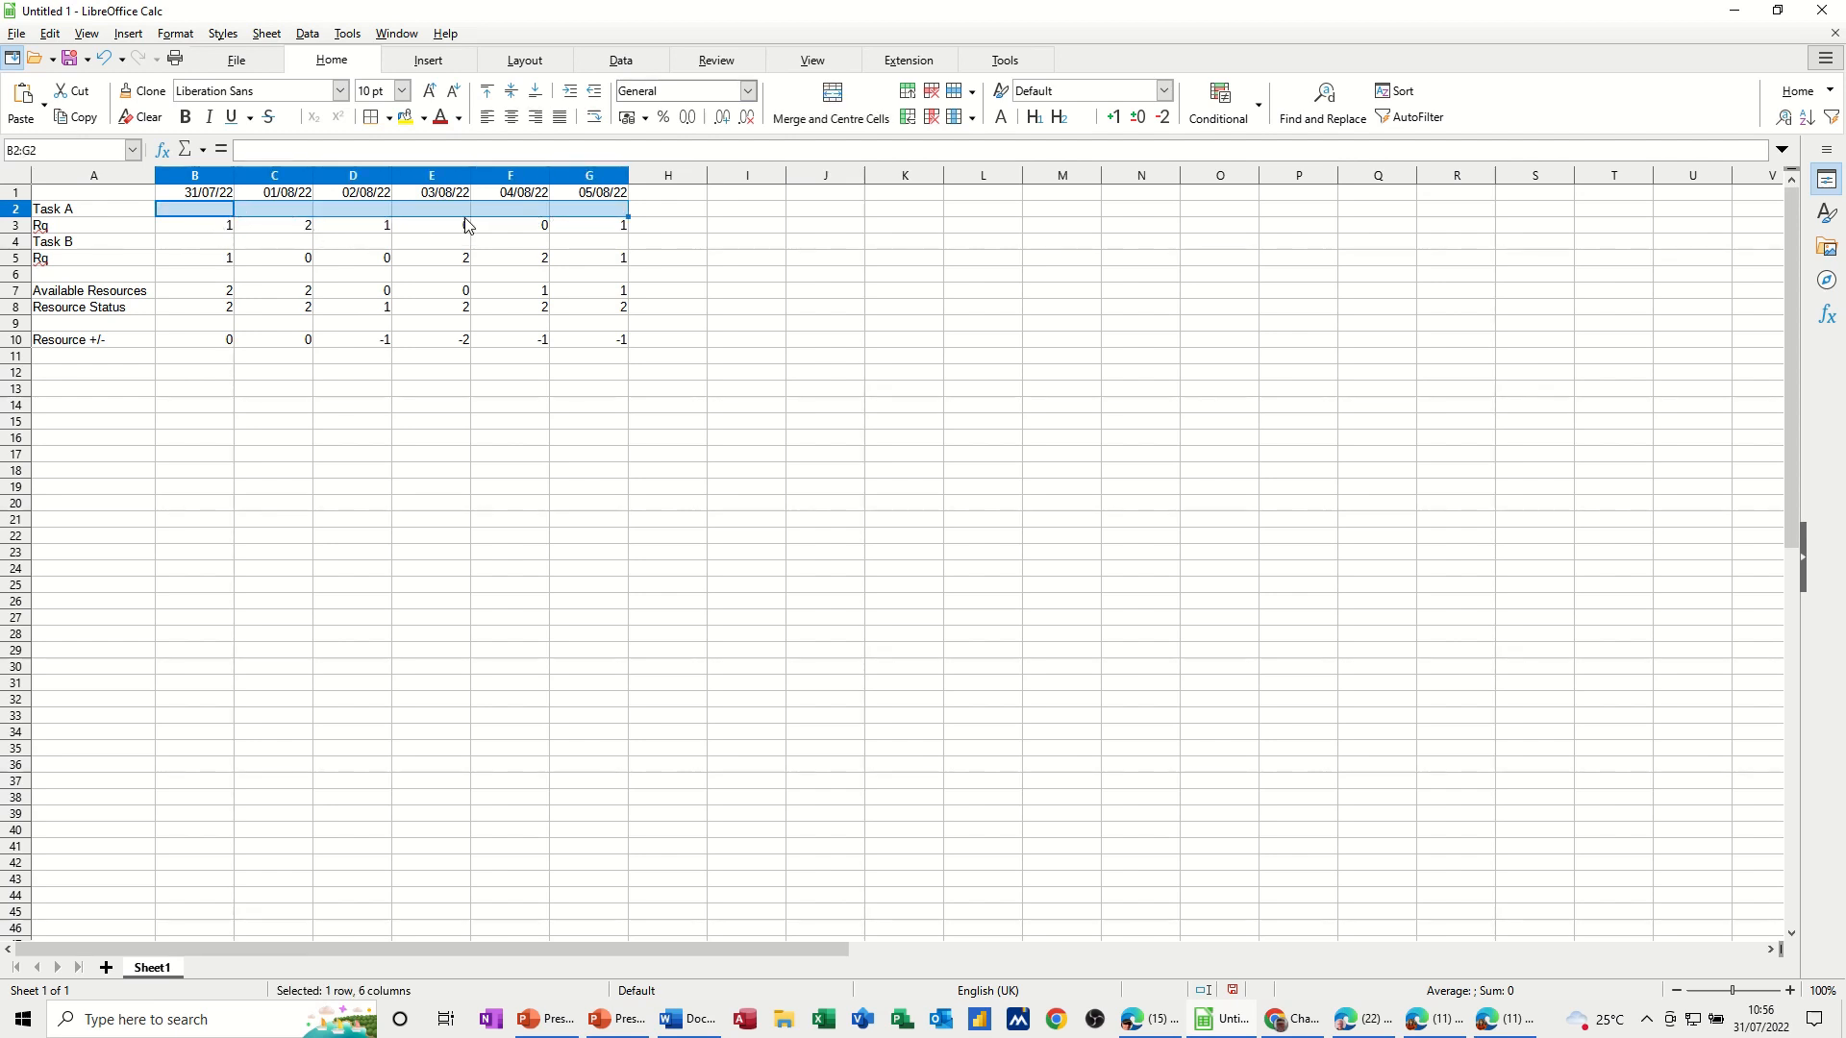
click(189, 213)
click(196, 245)
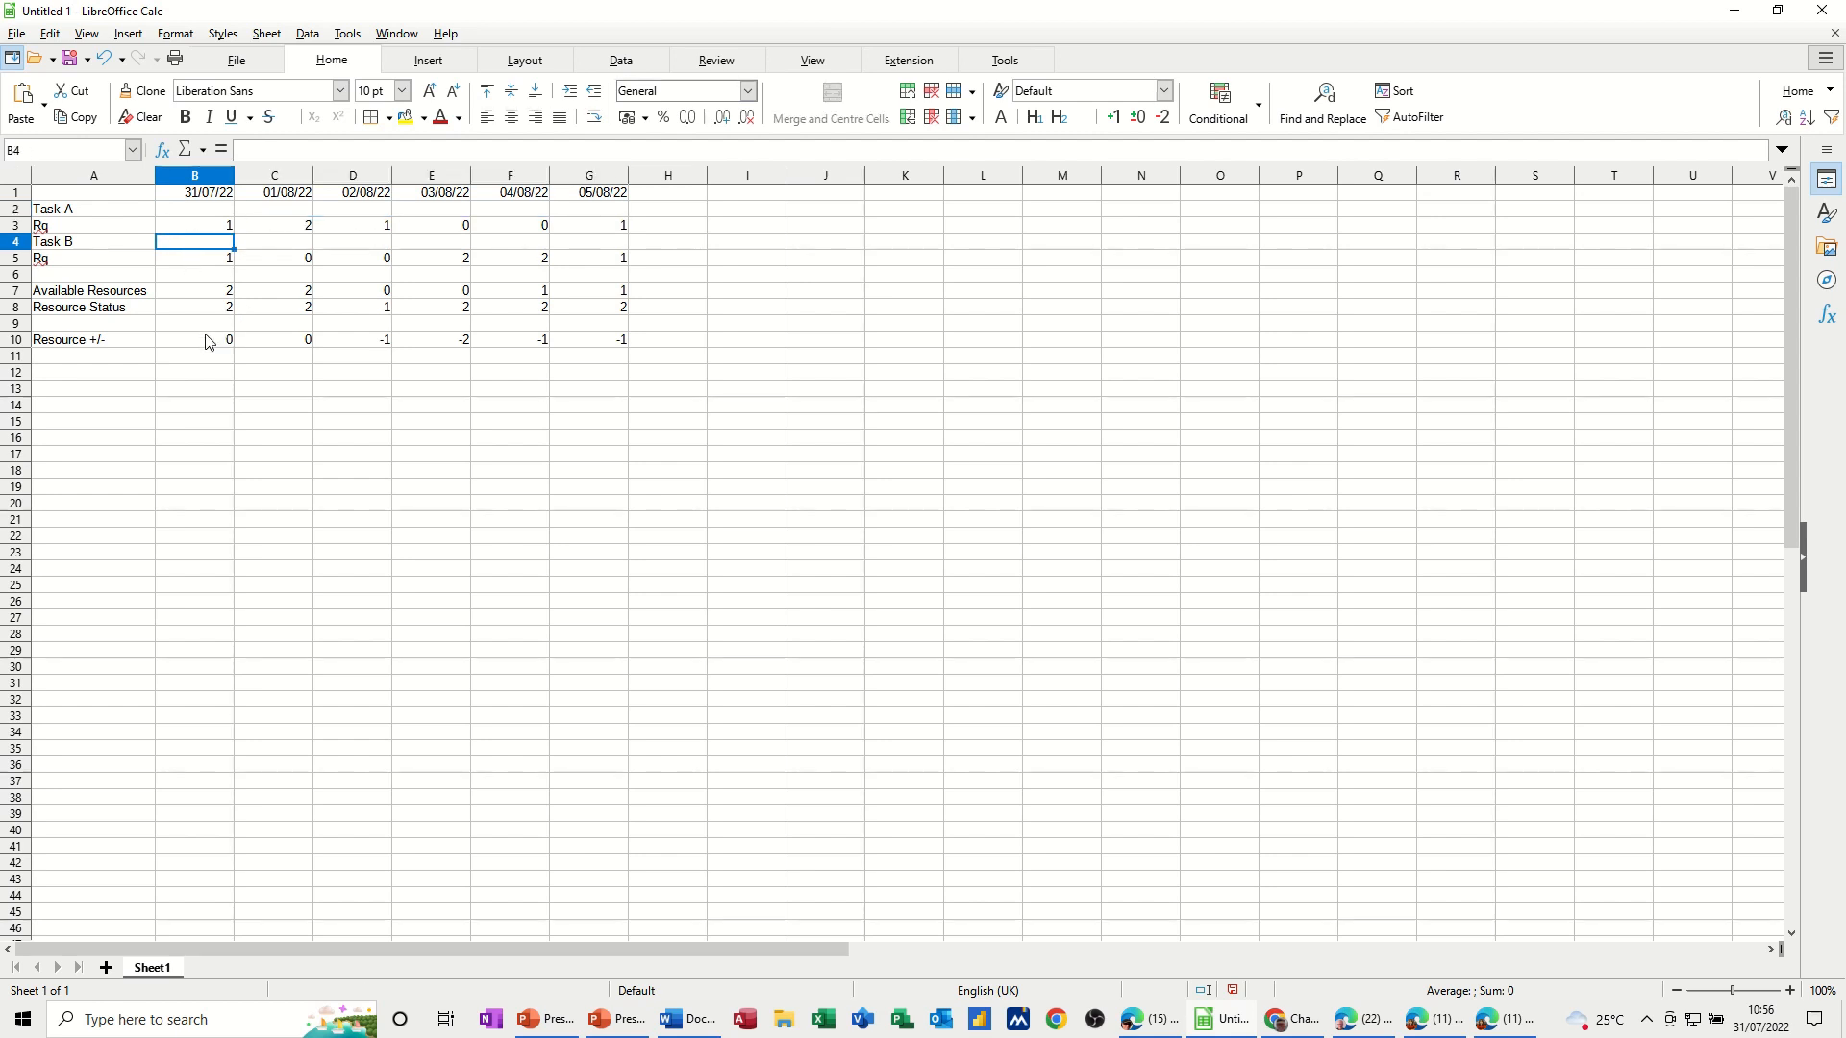
drag(190, 349, 596, 355)
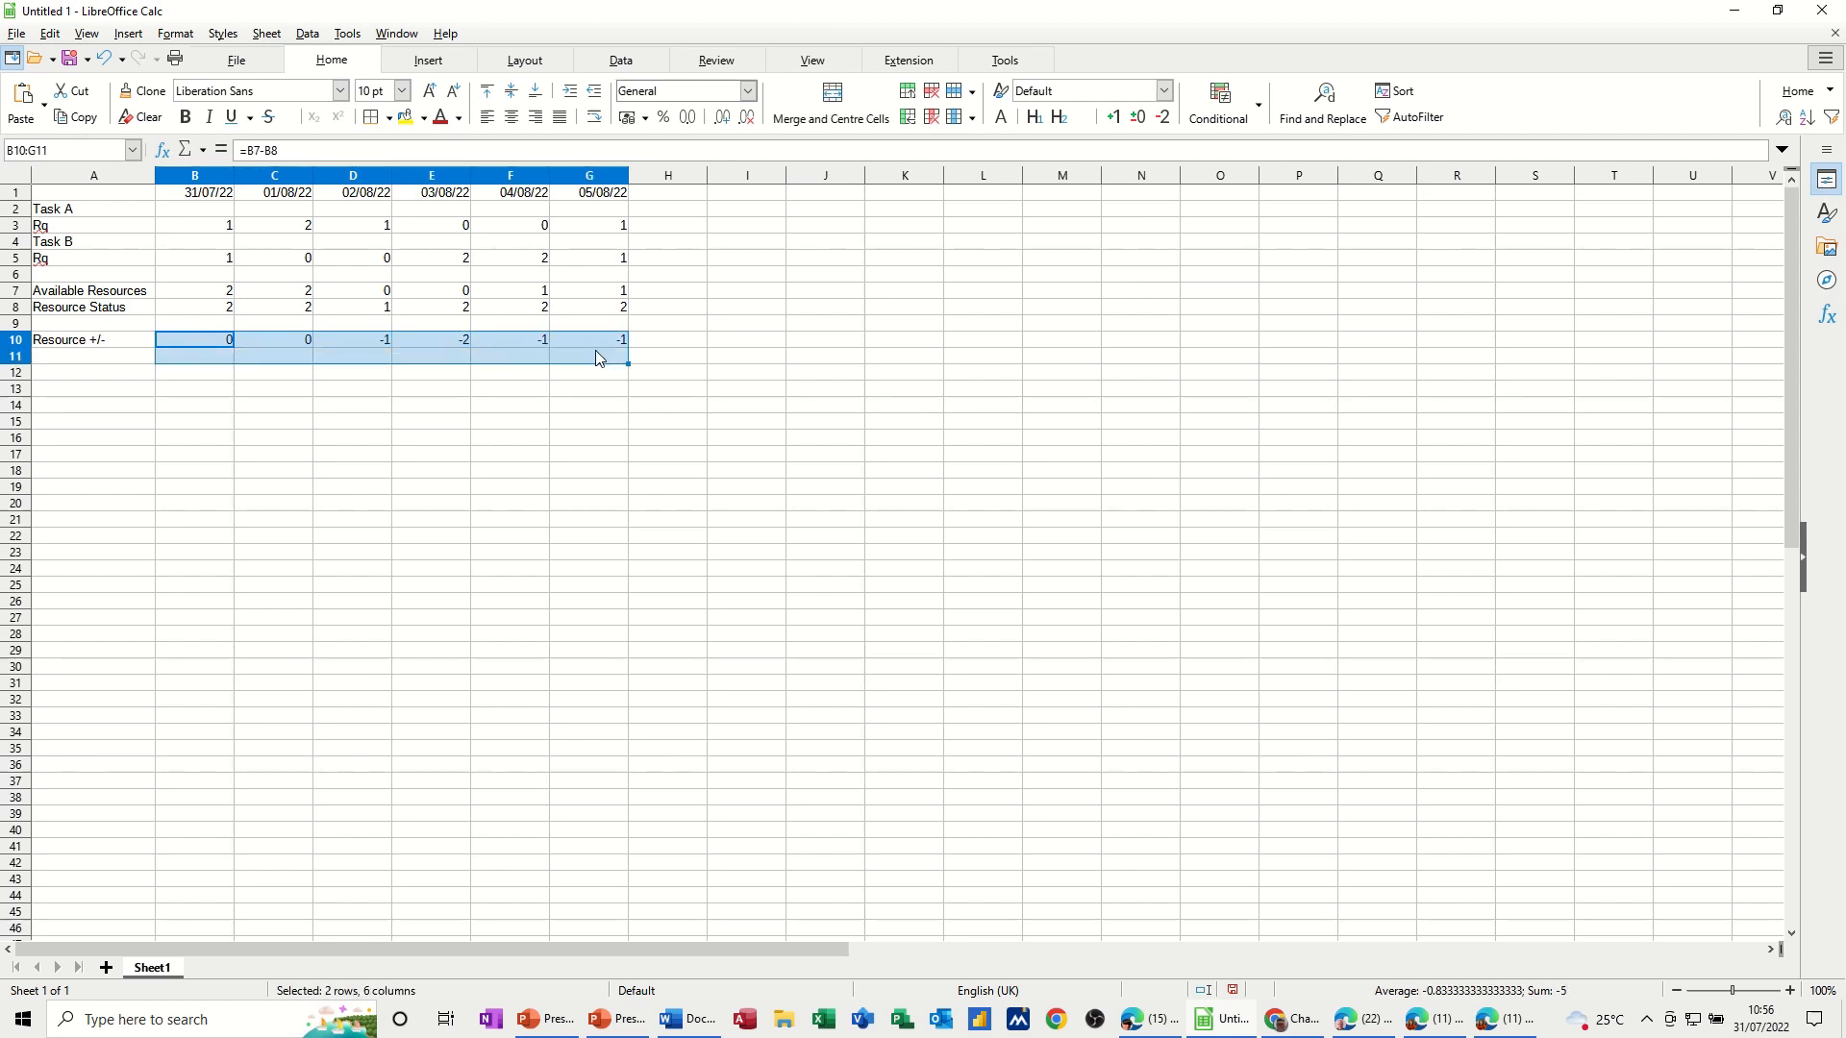
Add a conditional format to B2 that applies the Accent 1 style when the formula $Sheet1.$B$3>=1 is true
click(208, 214)
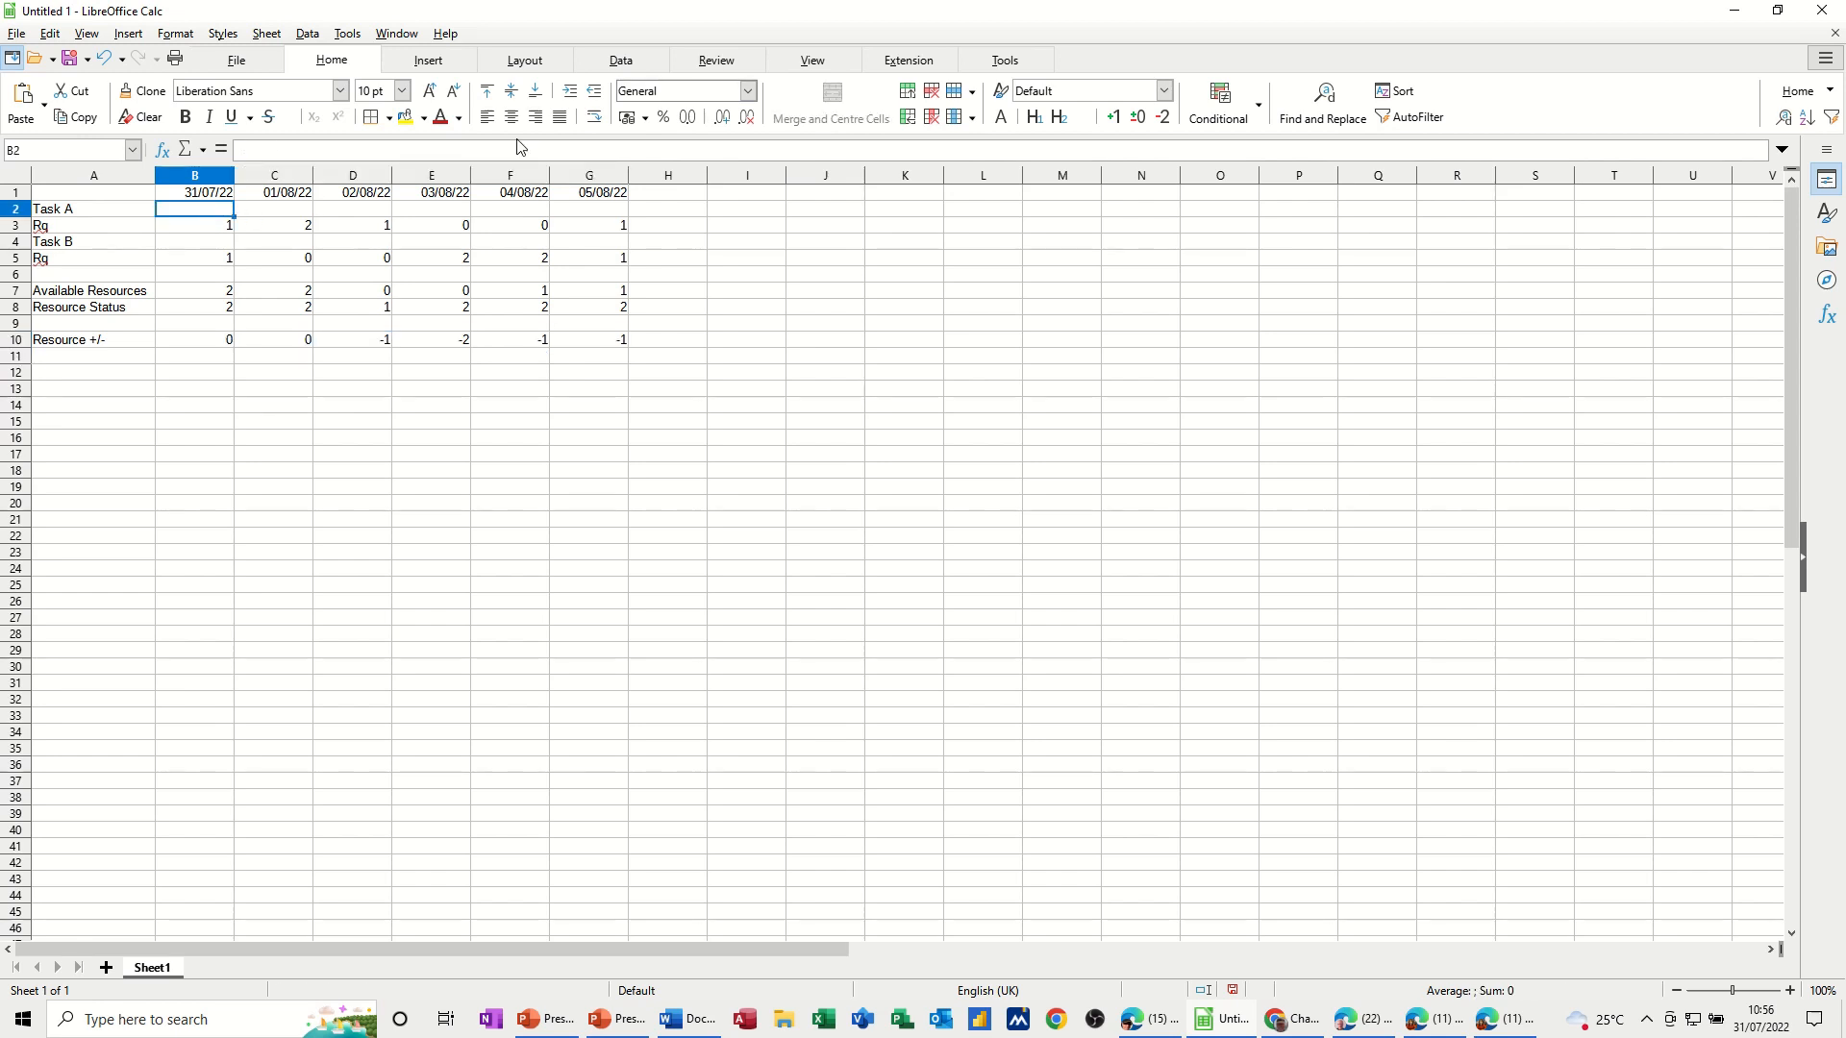
click(1261, 120)
click(1252, 146)
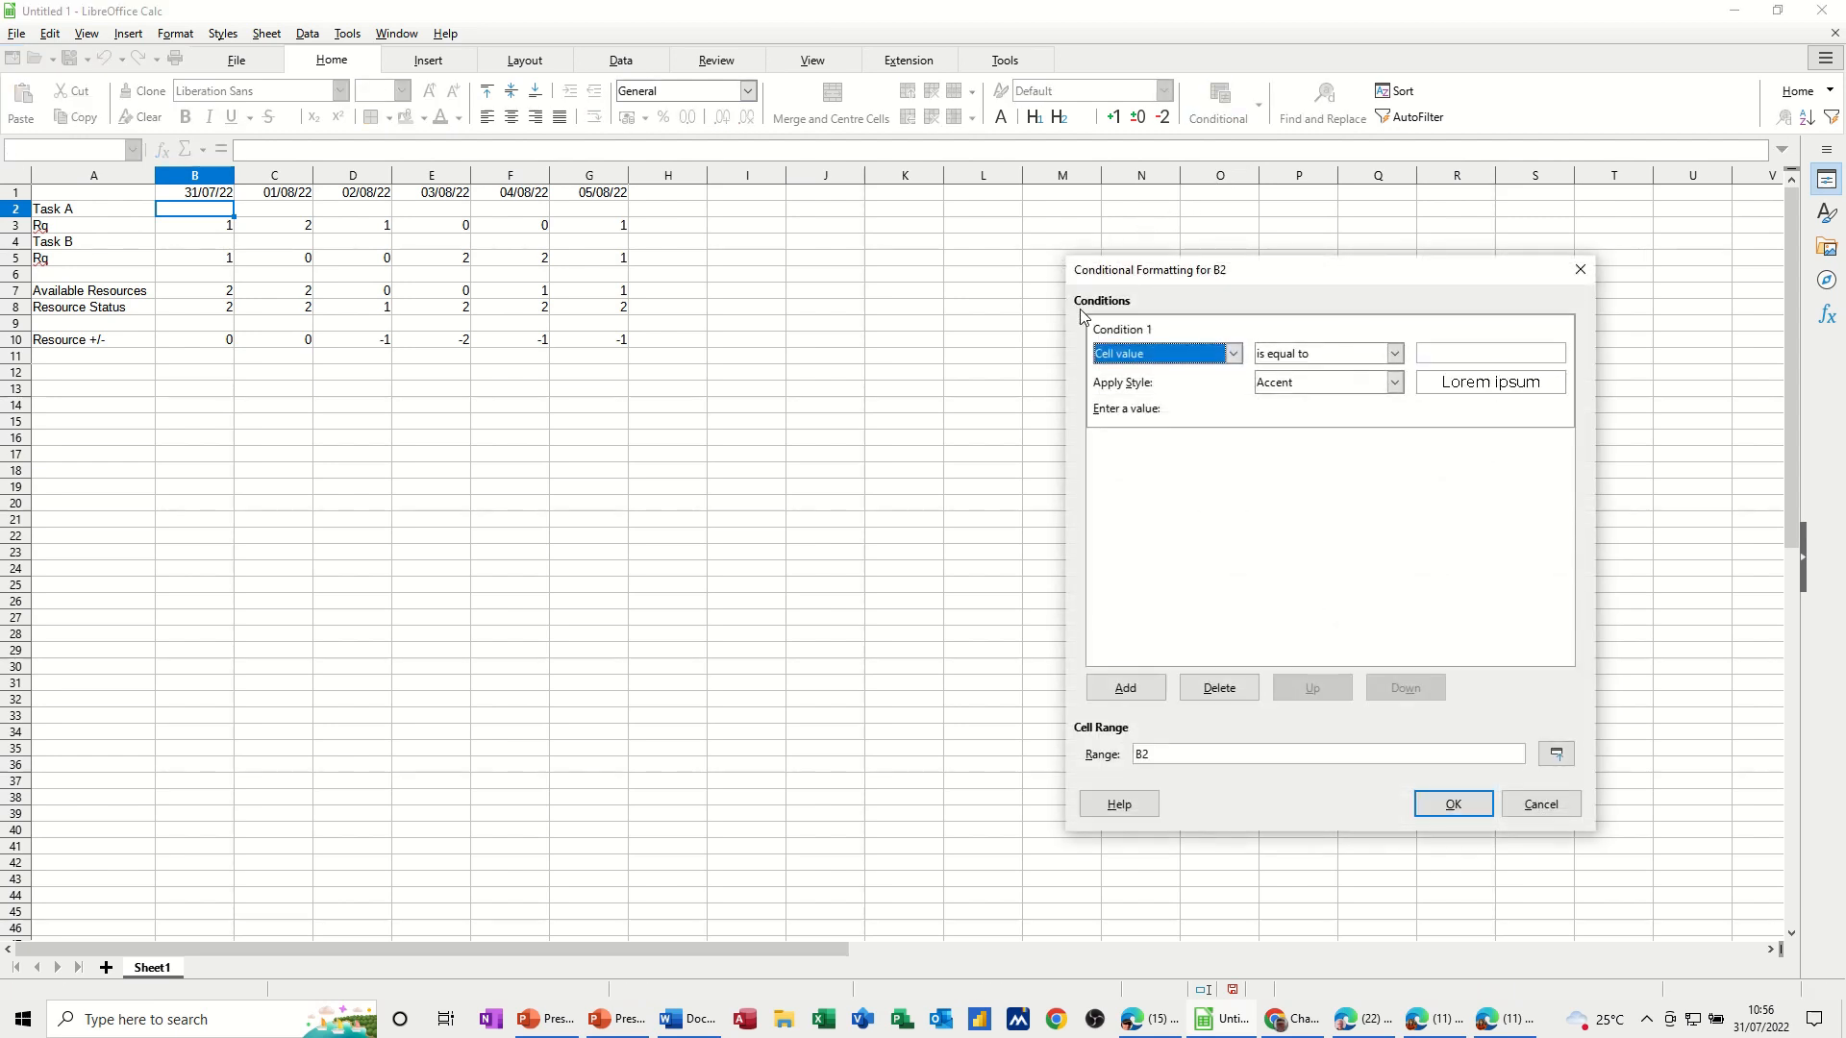
drag(1190, 278, 851, 244)
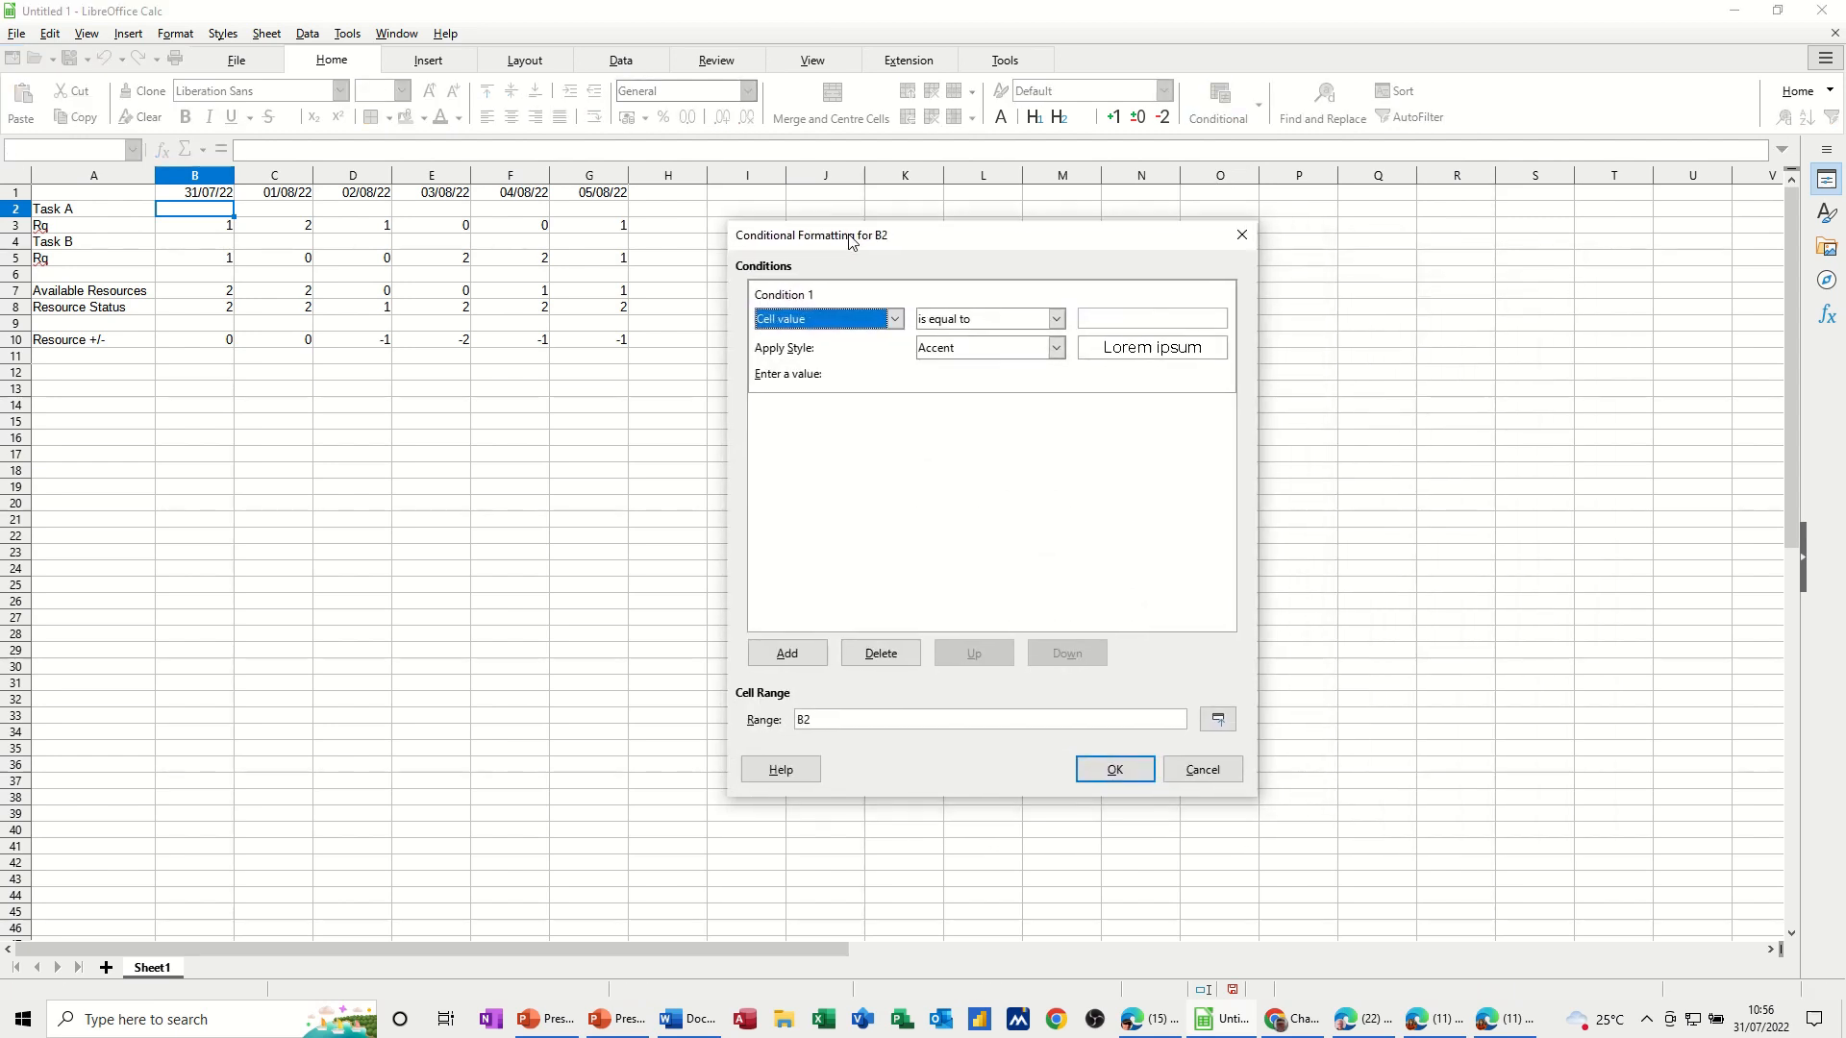
click(898, 321)
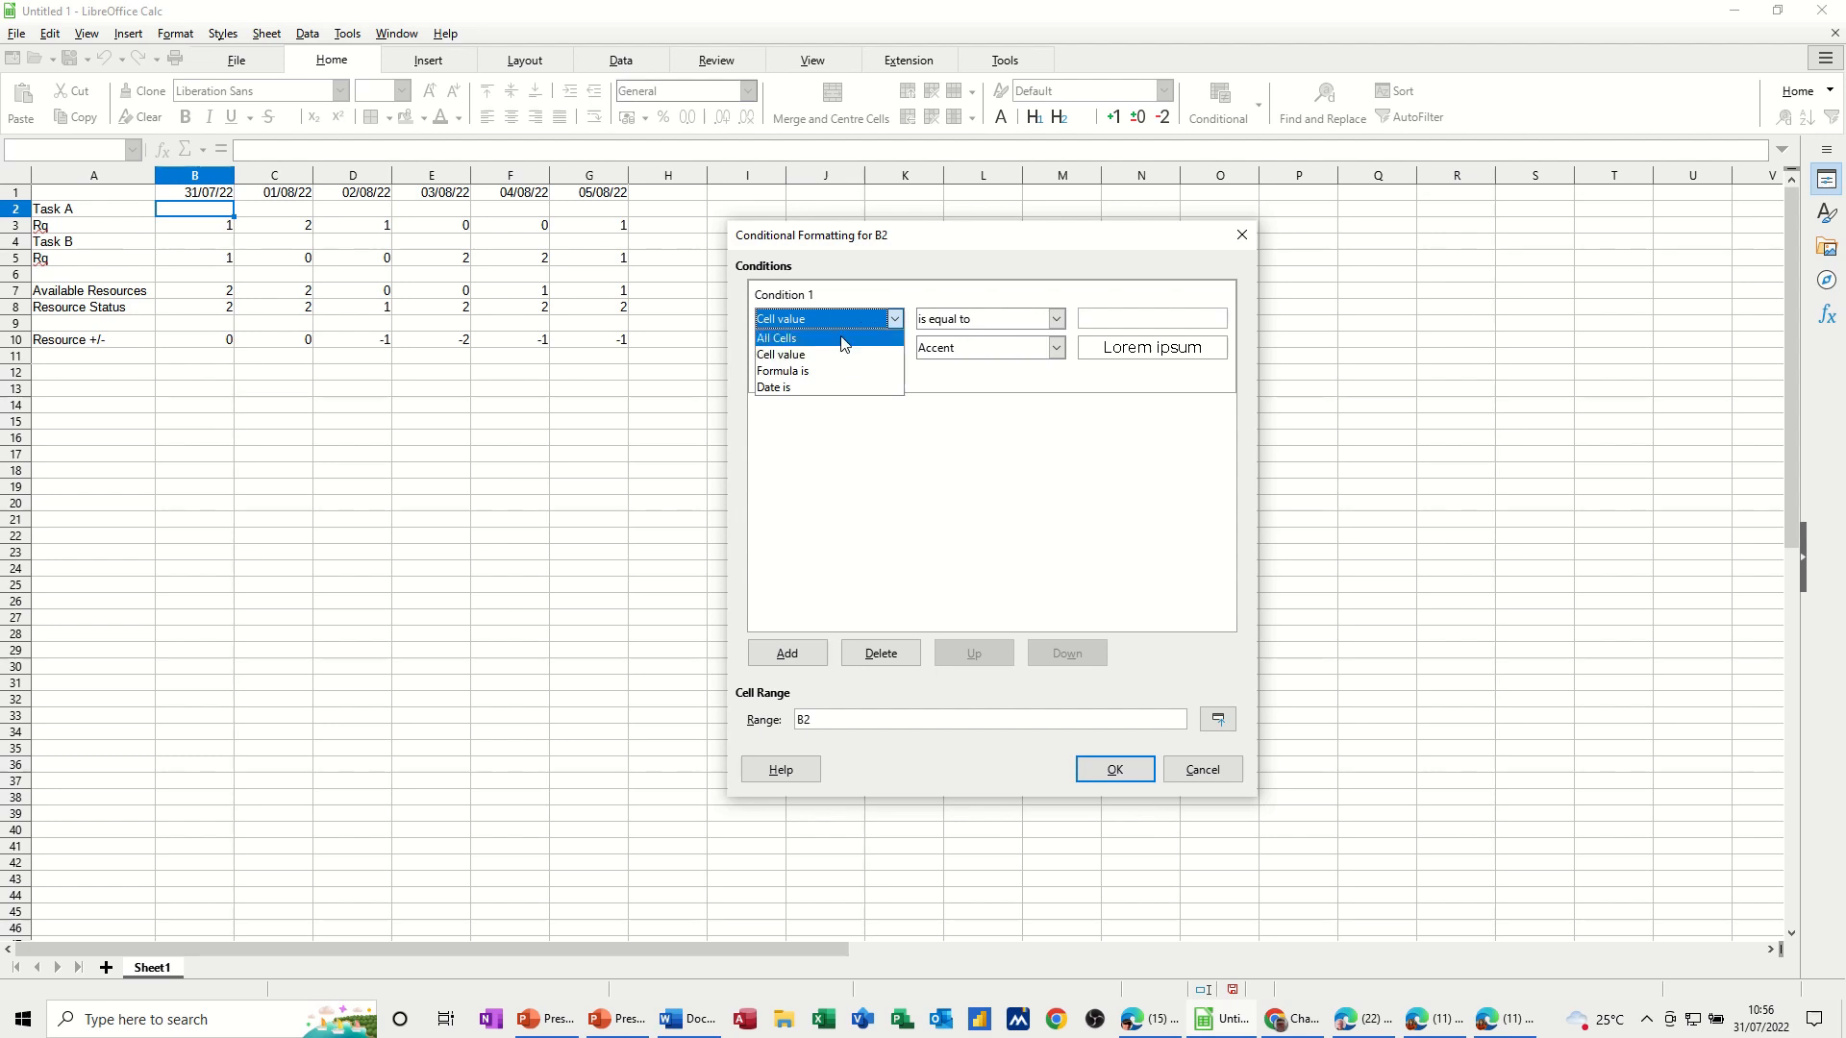
click(856, 374)
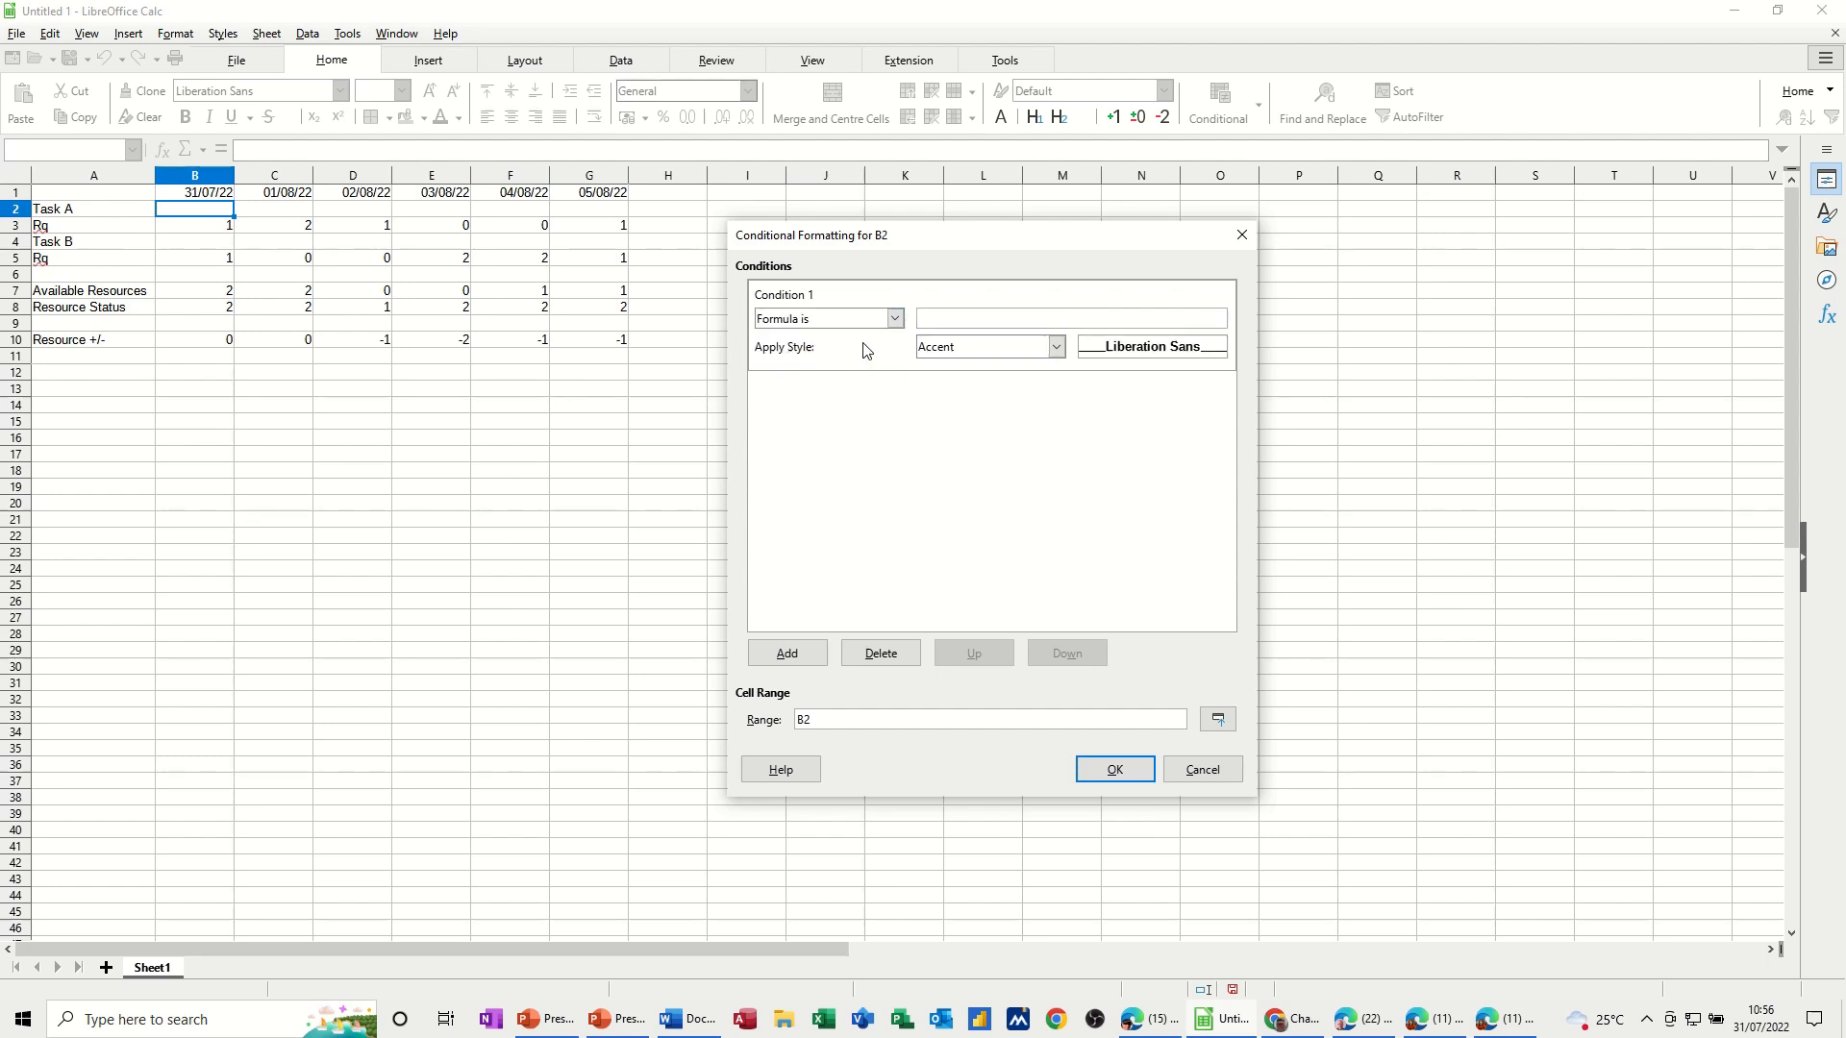
click(944, 320)
click(195, 231)
click(1018, 315)
click(1055, 348)
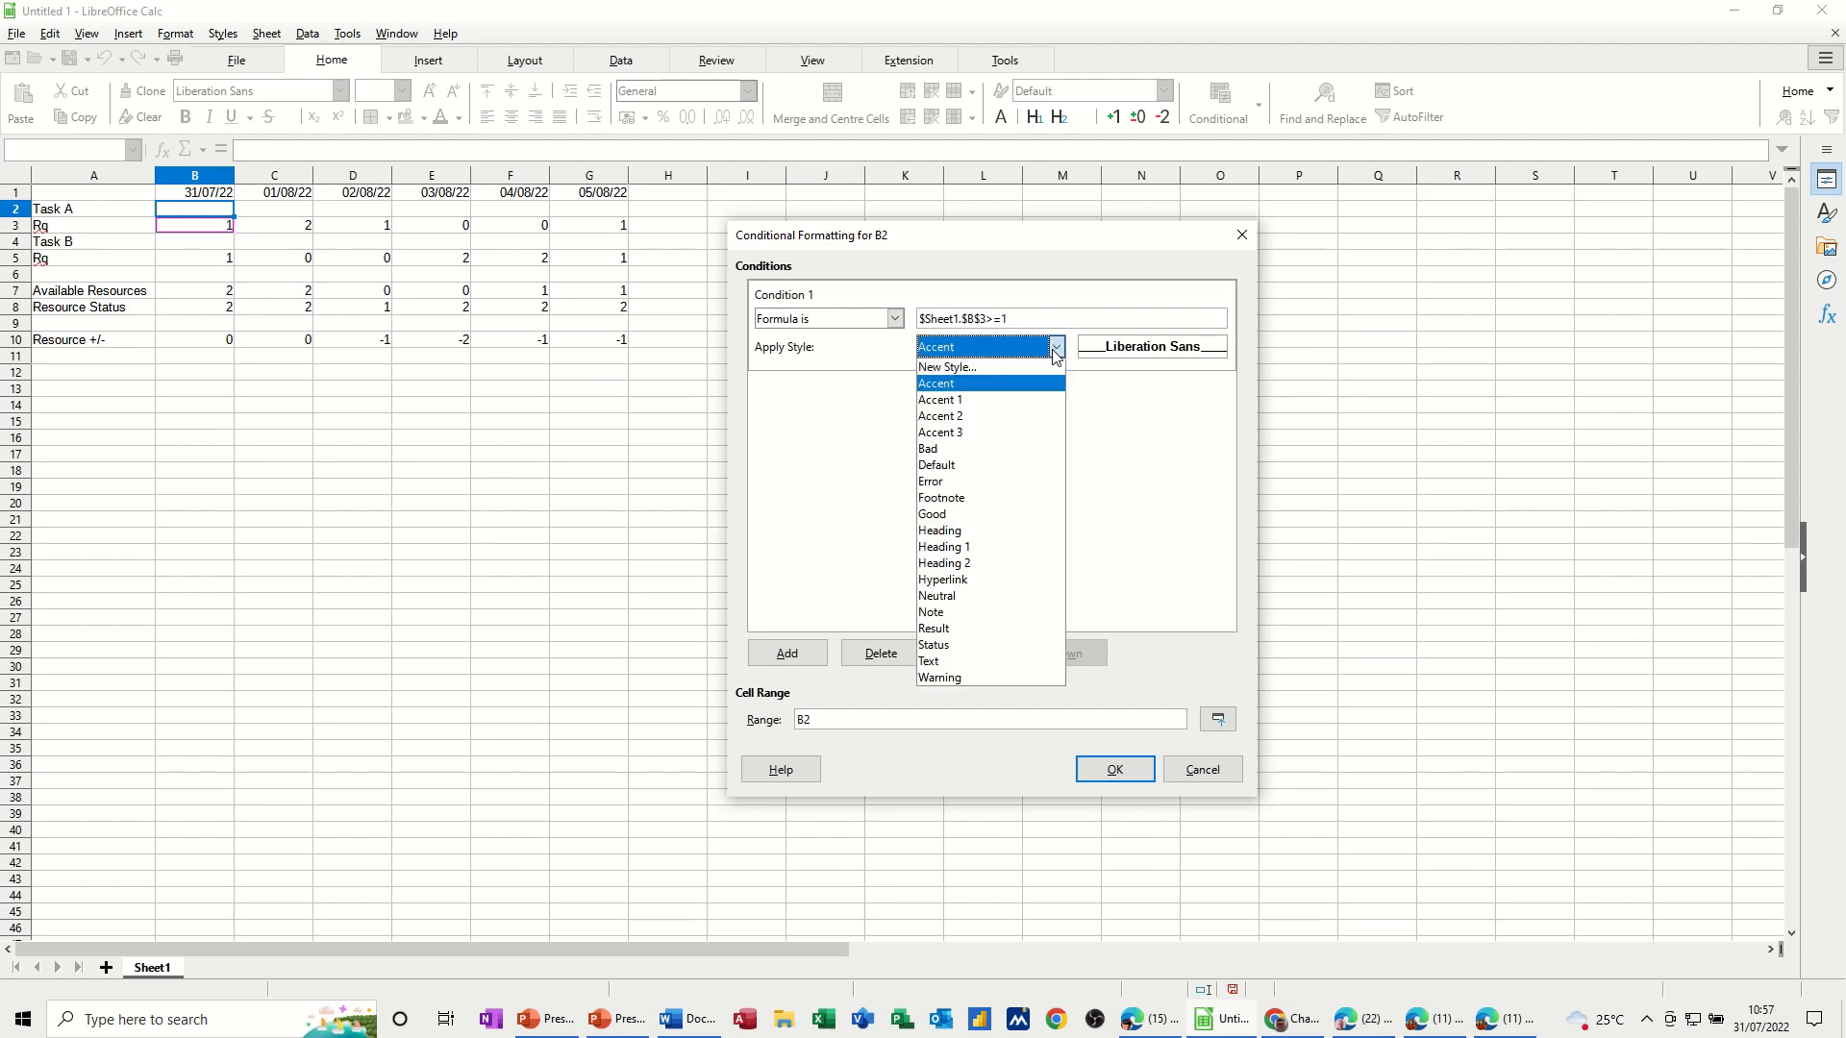
click(1006, 400)
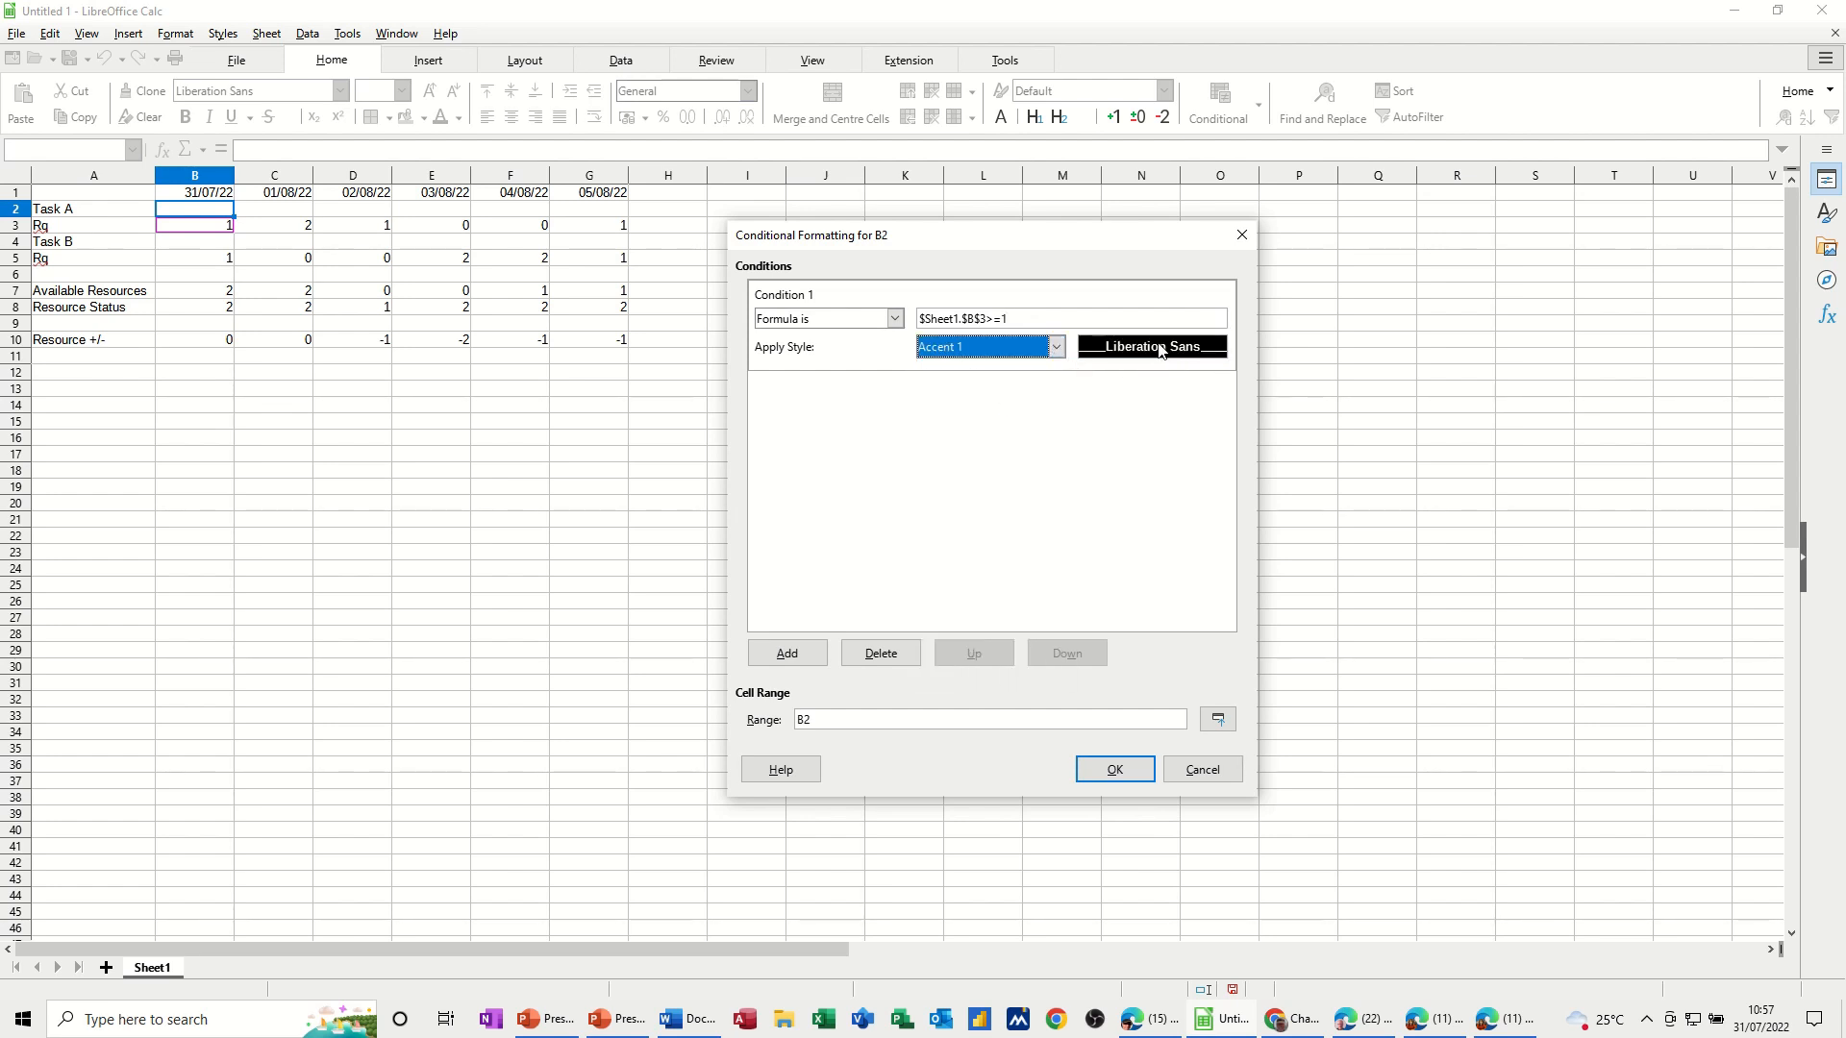
click(1113, 768)
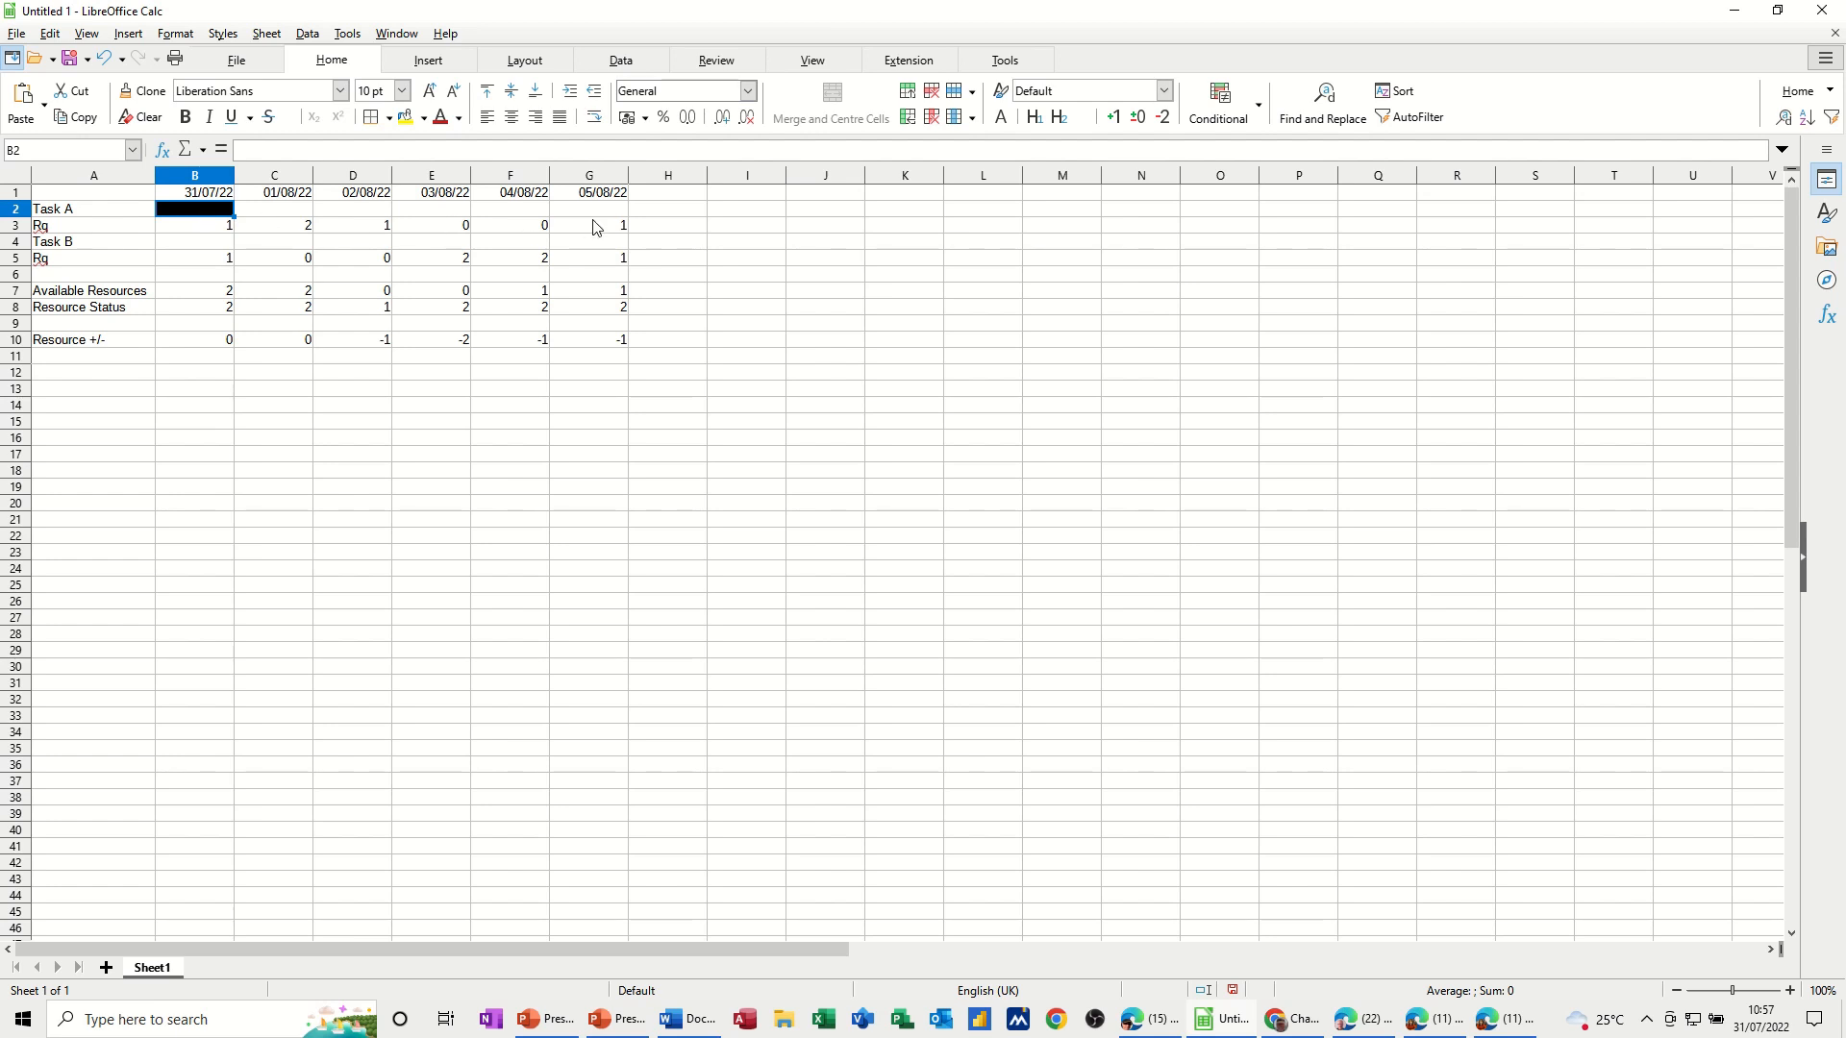
Make the cell reference in B2's conditional formatting rule relative as $Sheet1.B3>=1 and fill B2 across to G2
click(1258, 113)
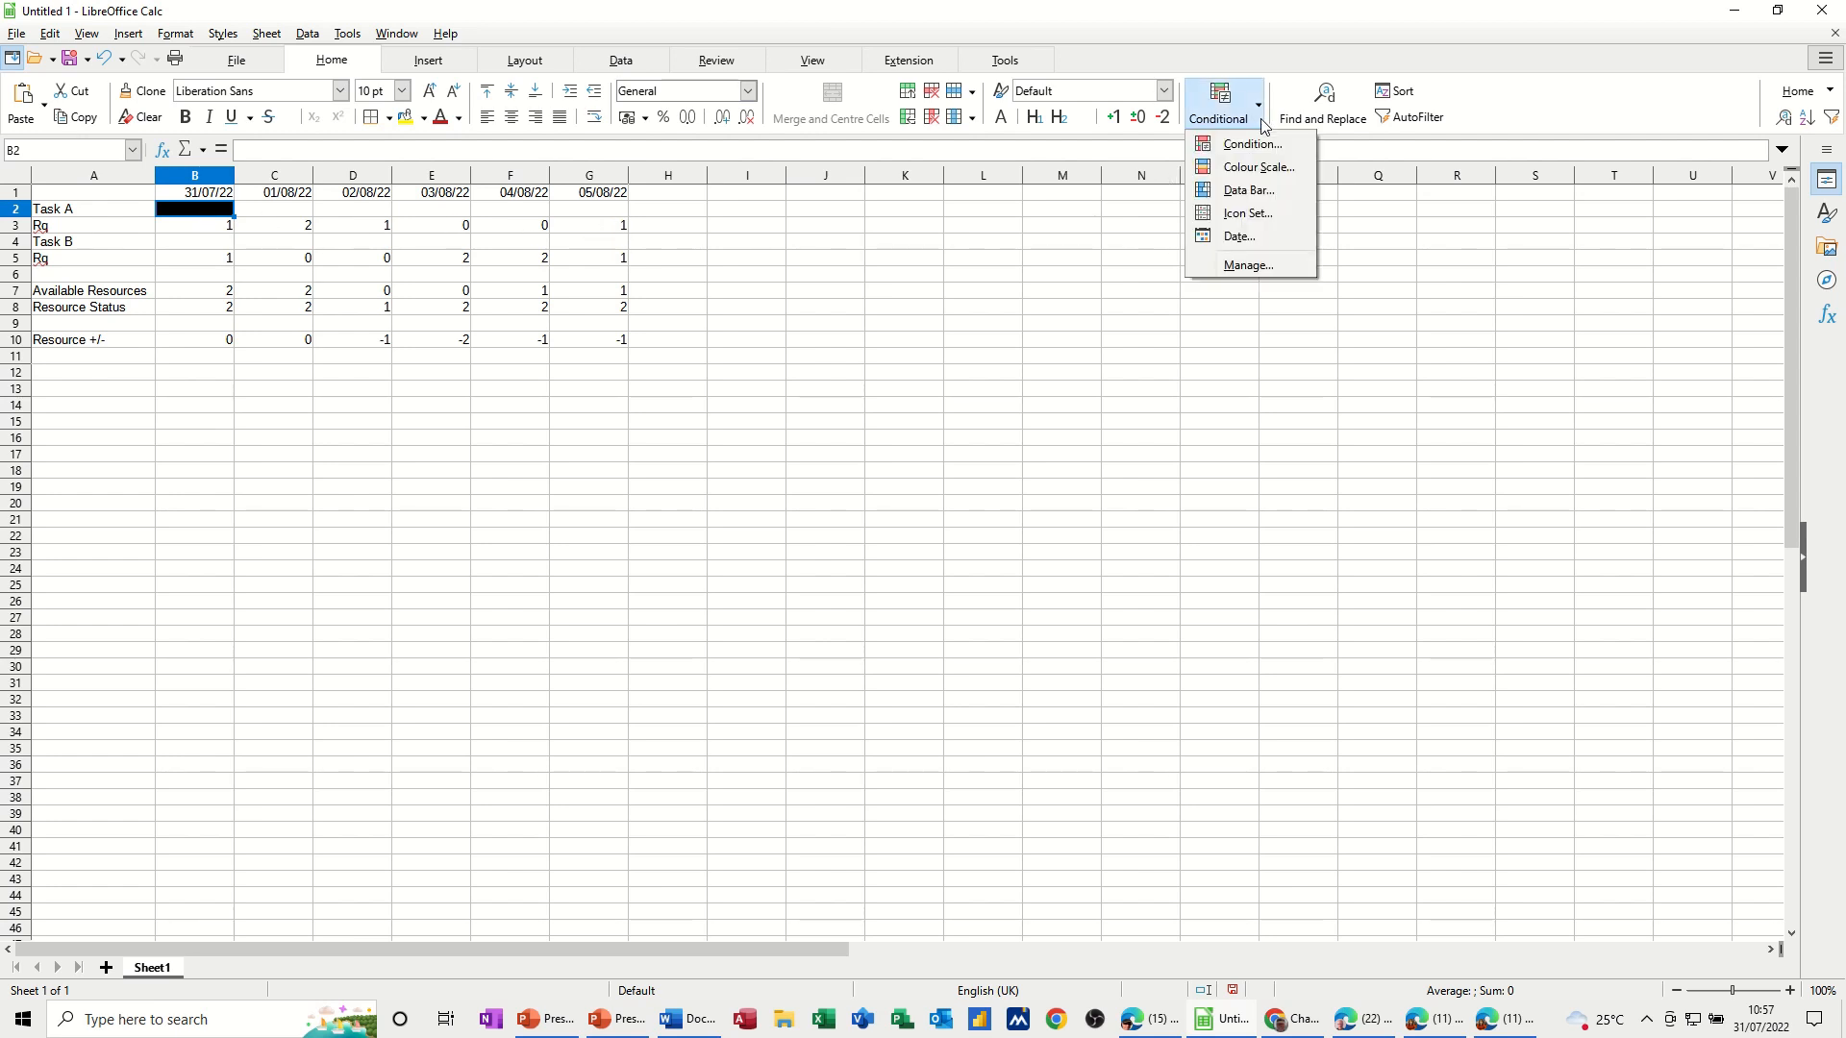
click(1245, 265)
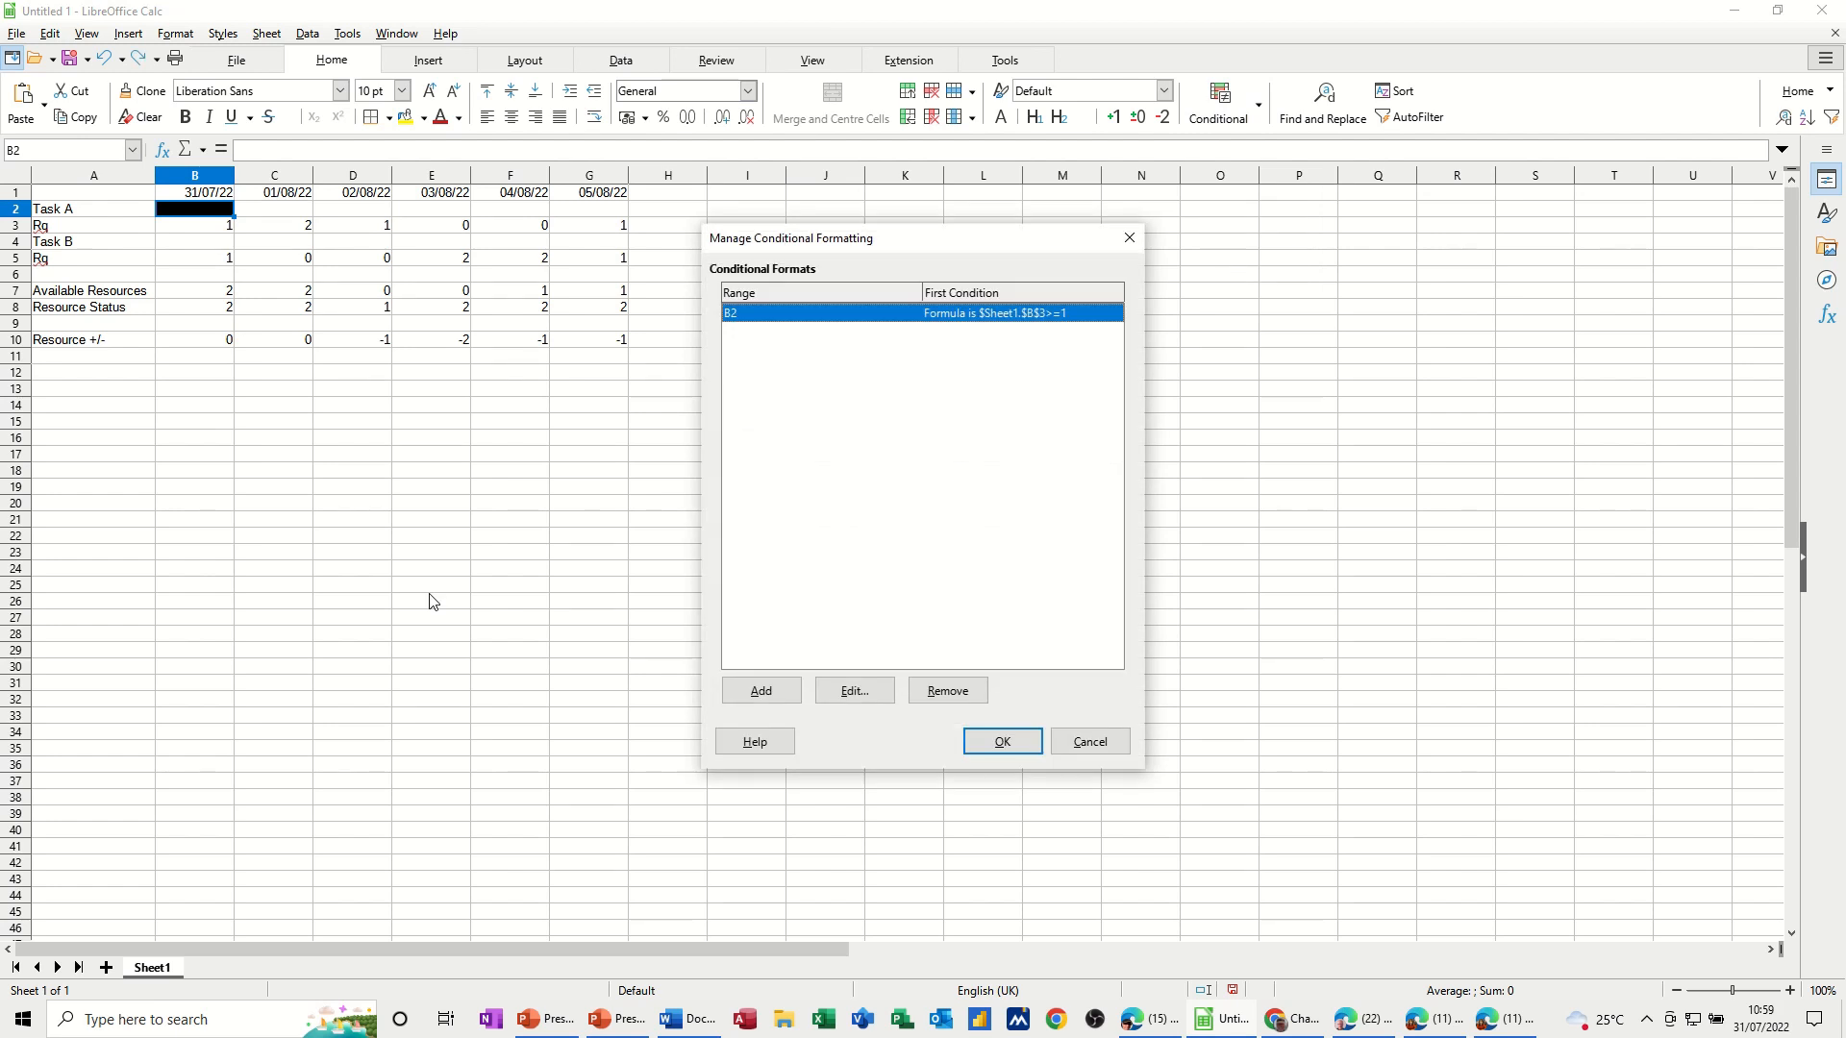
click(854, 690)
drag(1169, 274, 793, 233)
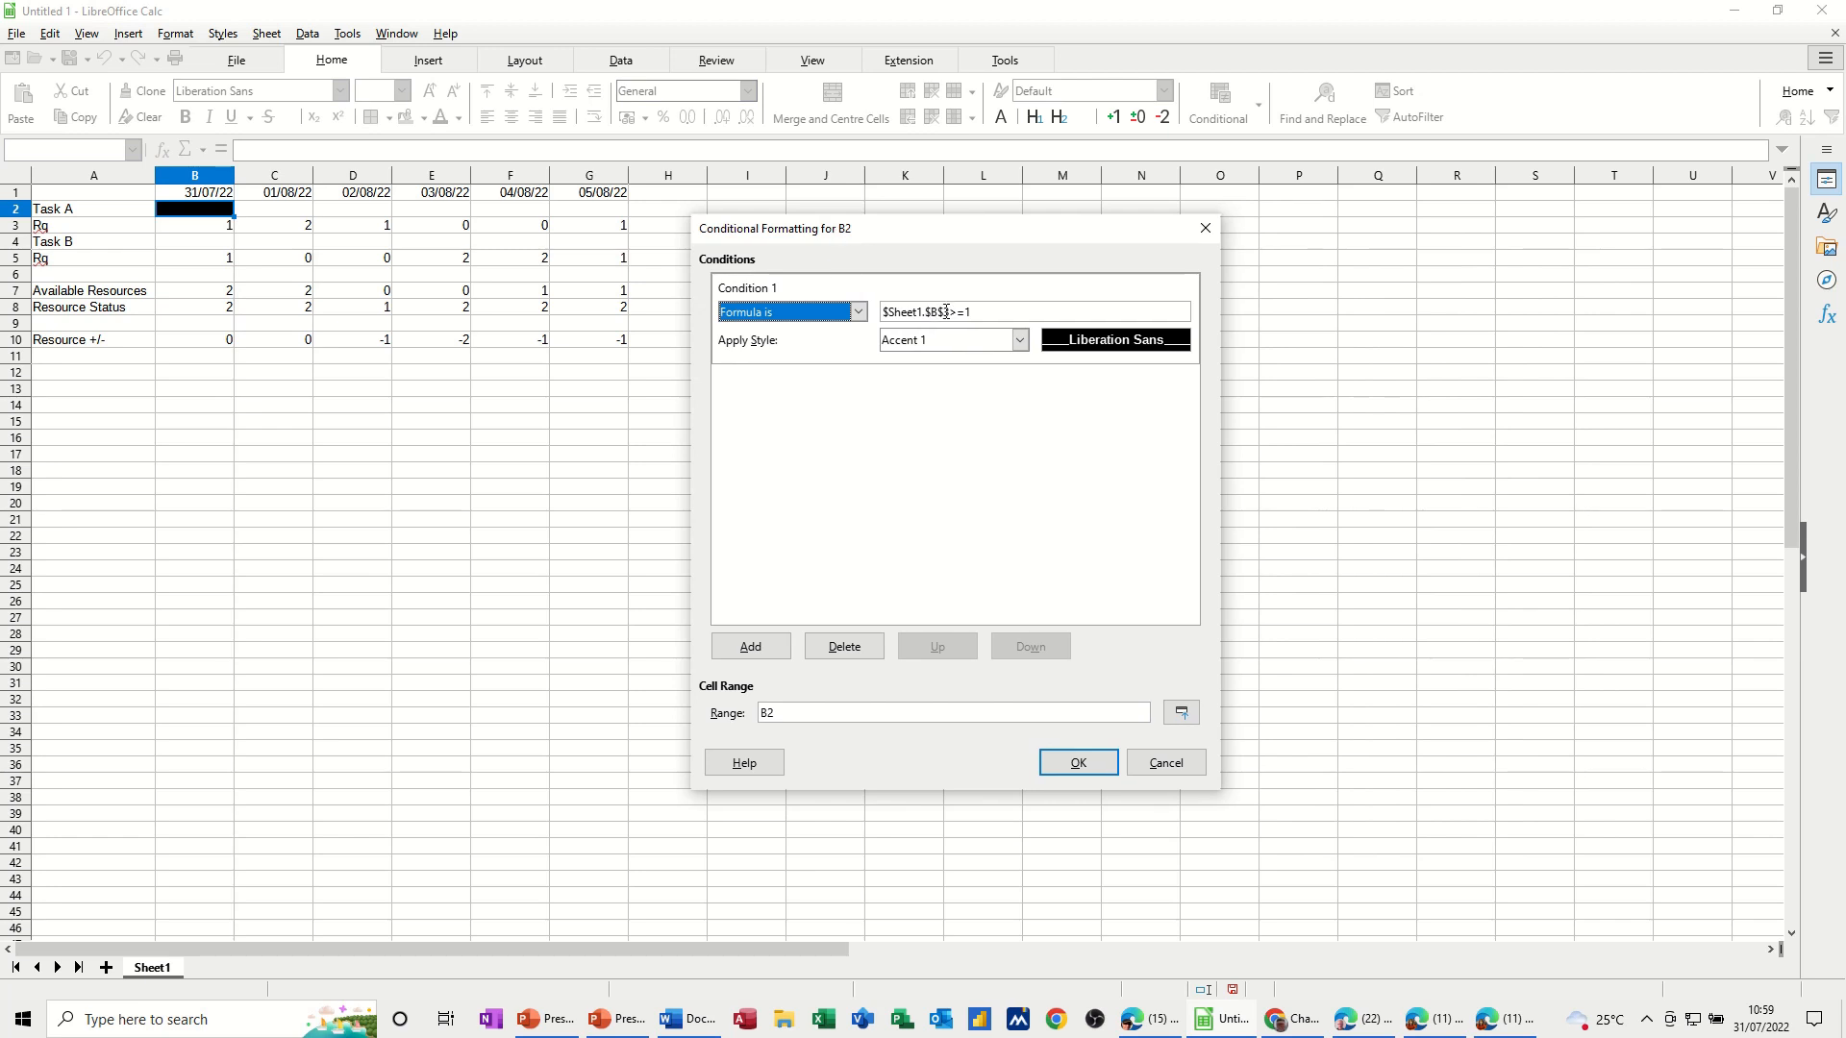
click(951, 311)
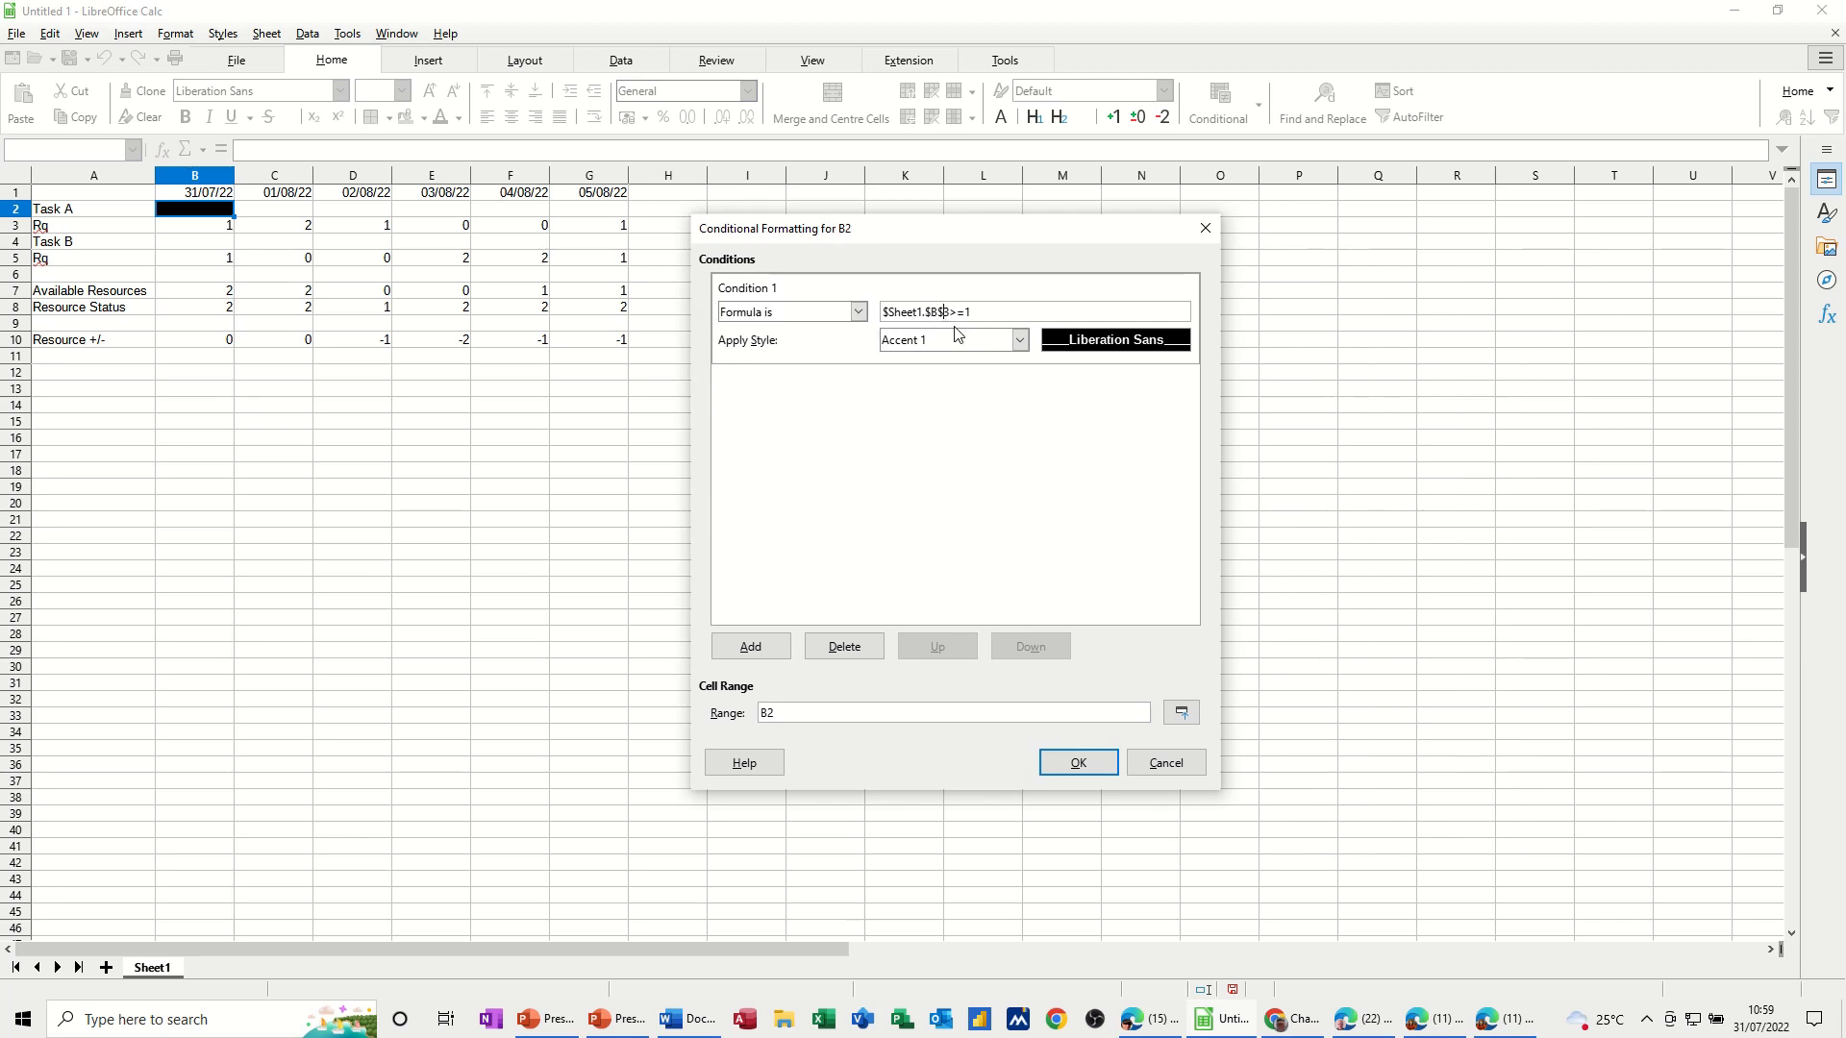
key(BackSpace)
key(BackSpace)
click(1075, 763)
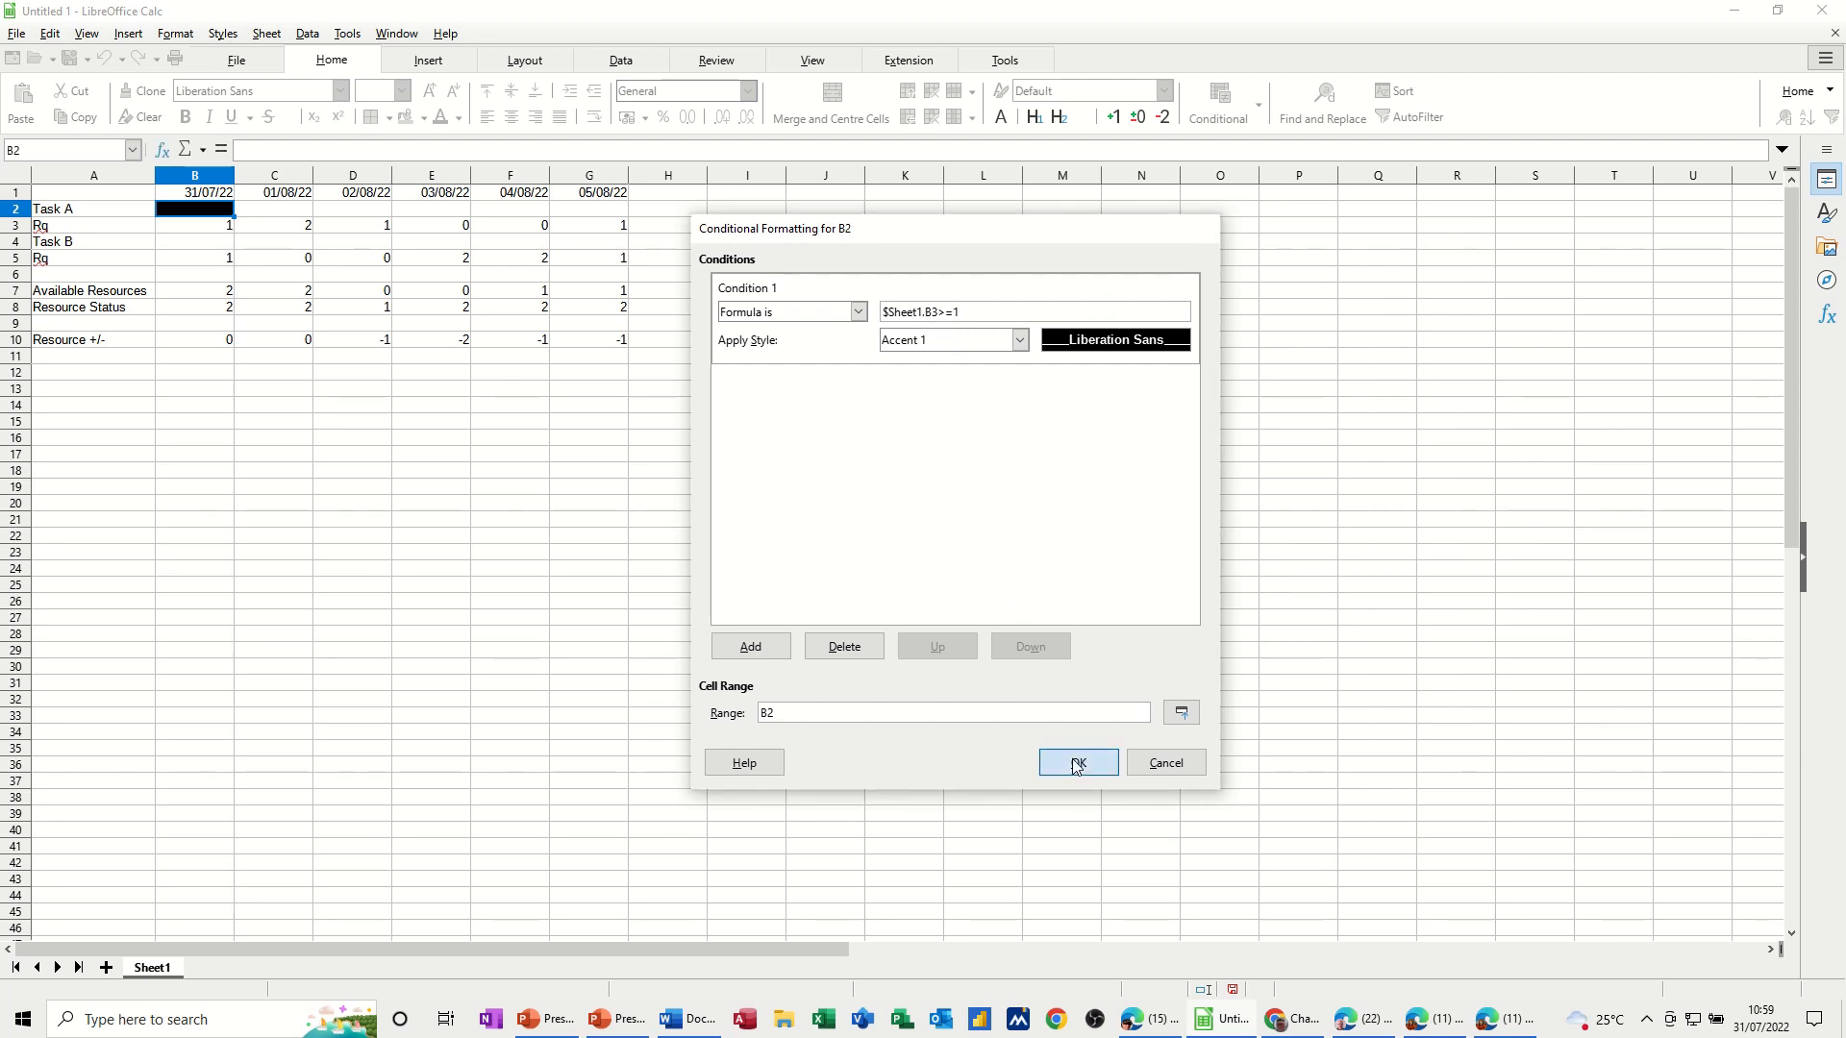
click(971, 742)
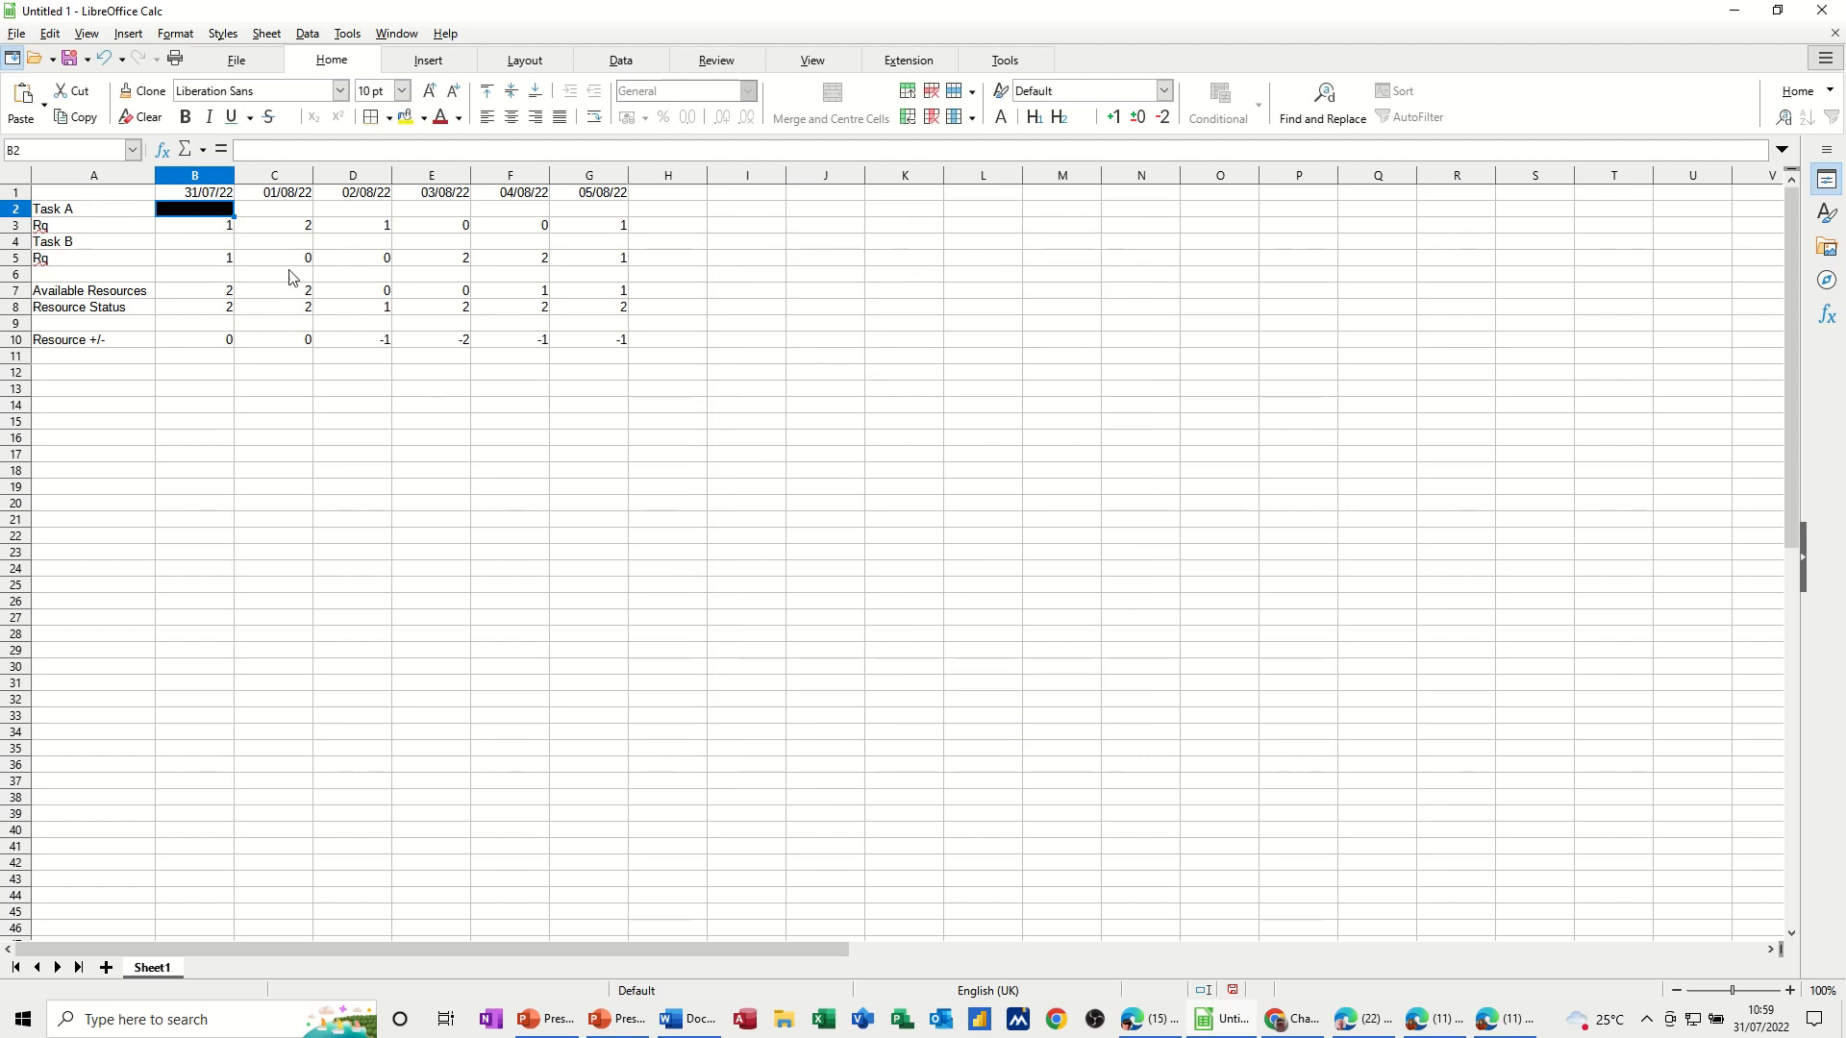
drag(233, 217, 609, 233)
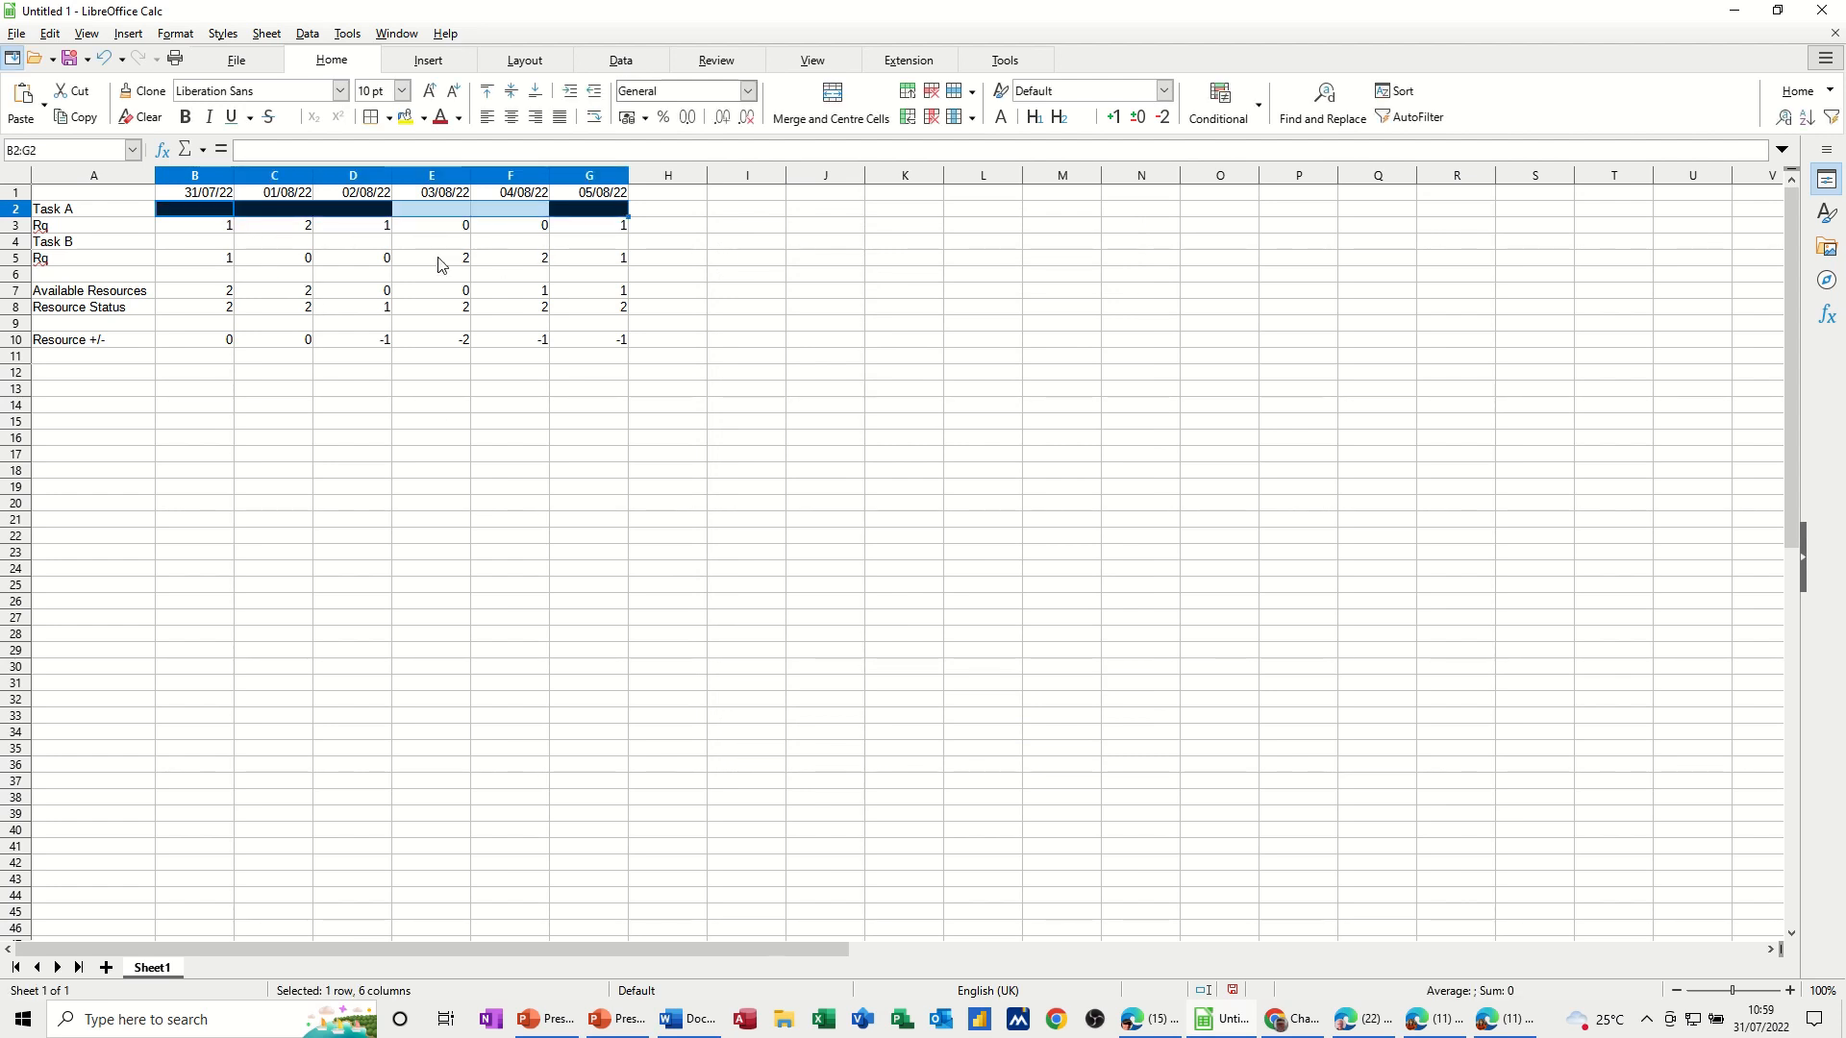
click(269, 242)
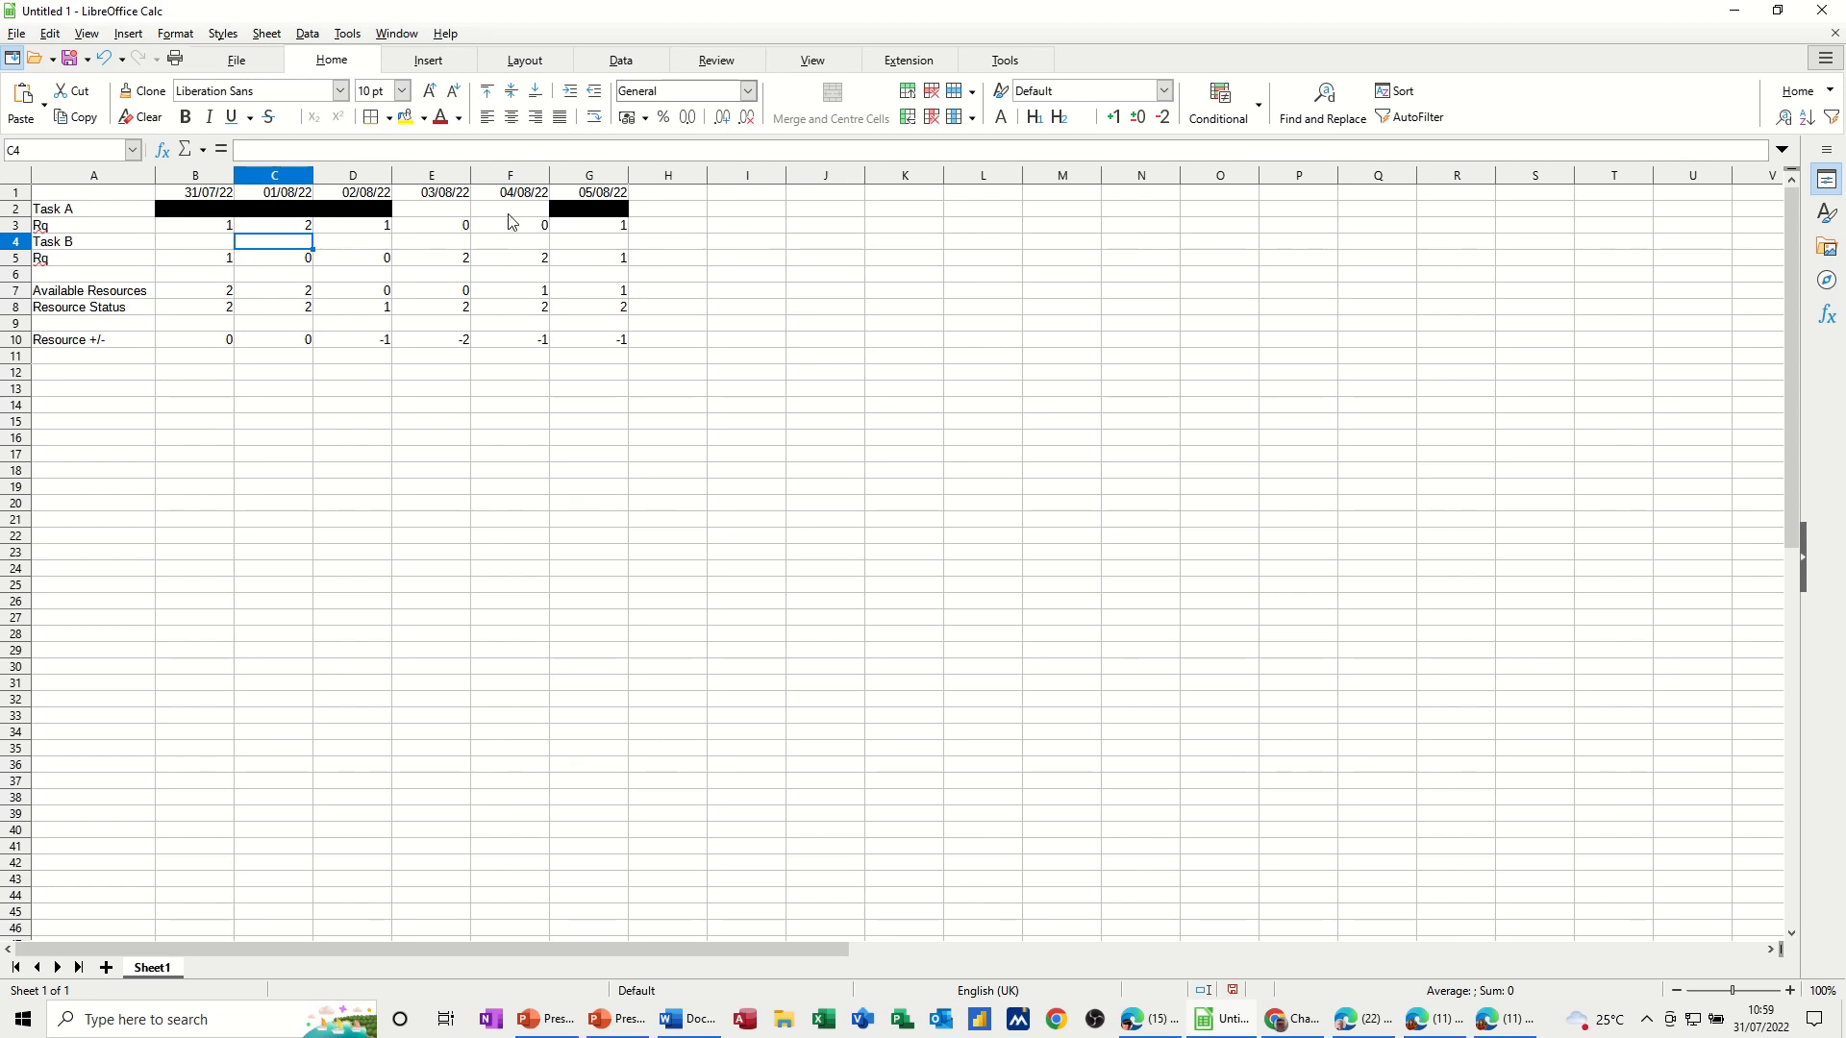
Add a conditional format to B4 that applies the Accent 1 style when the formula $Sheet1.$B$5>=1 is true
click(183, 241)
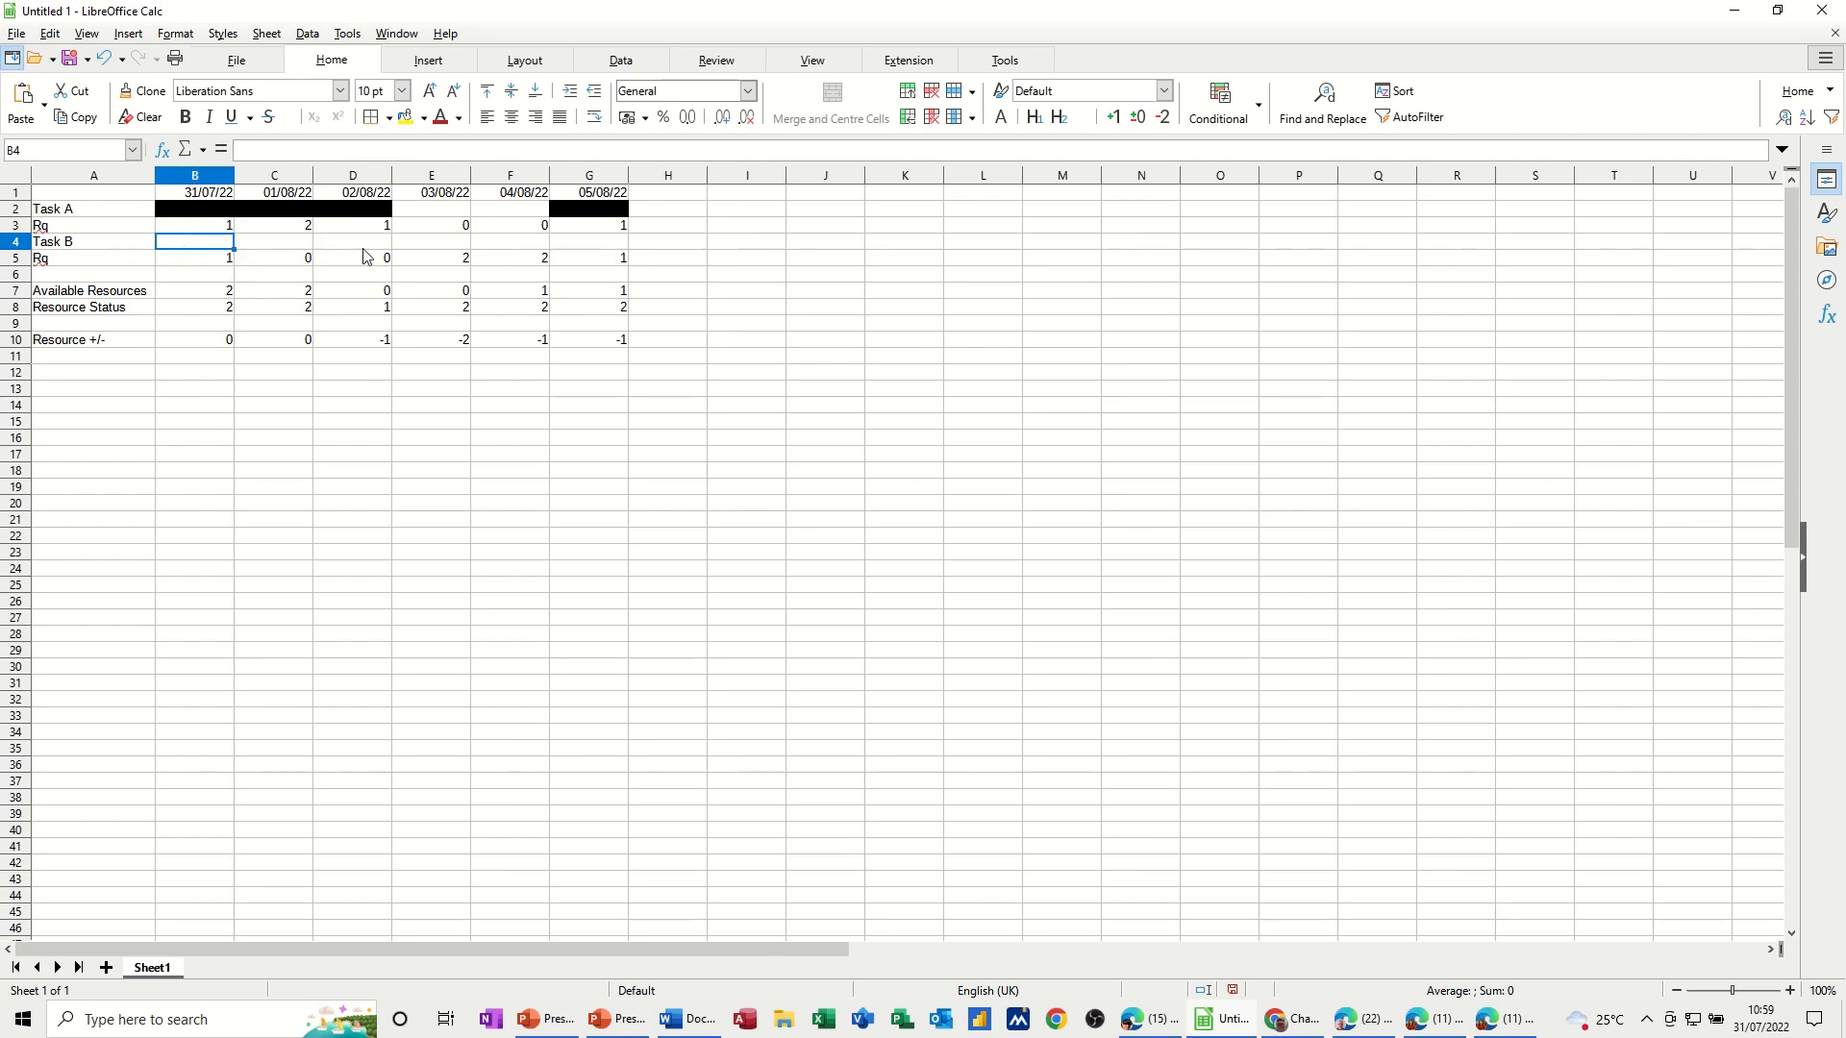
click(1258, 107)
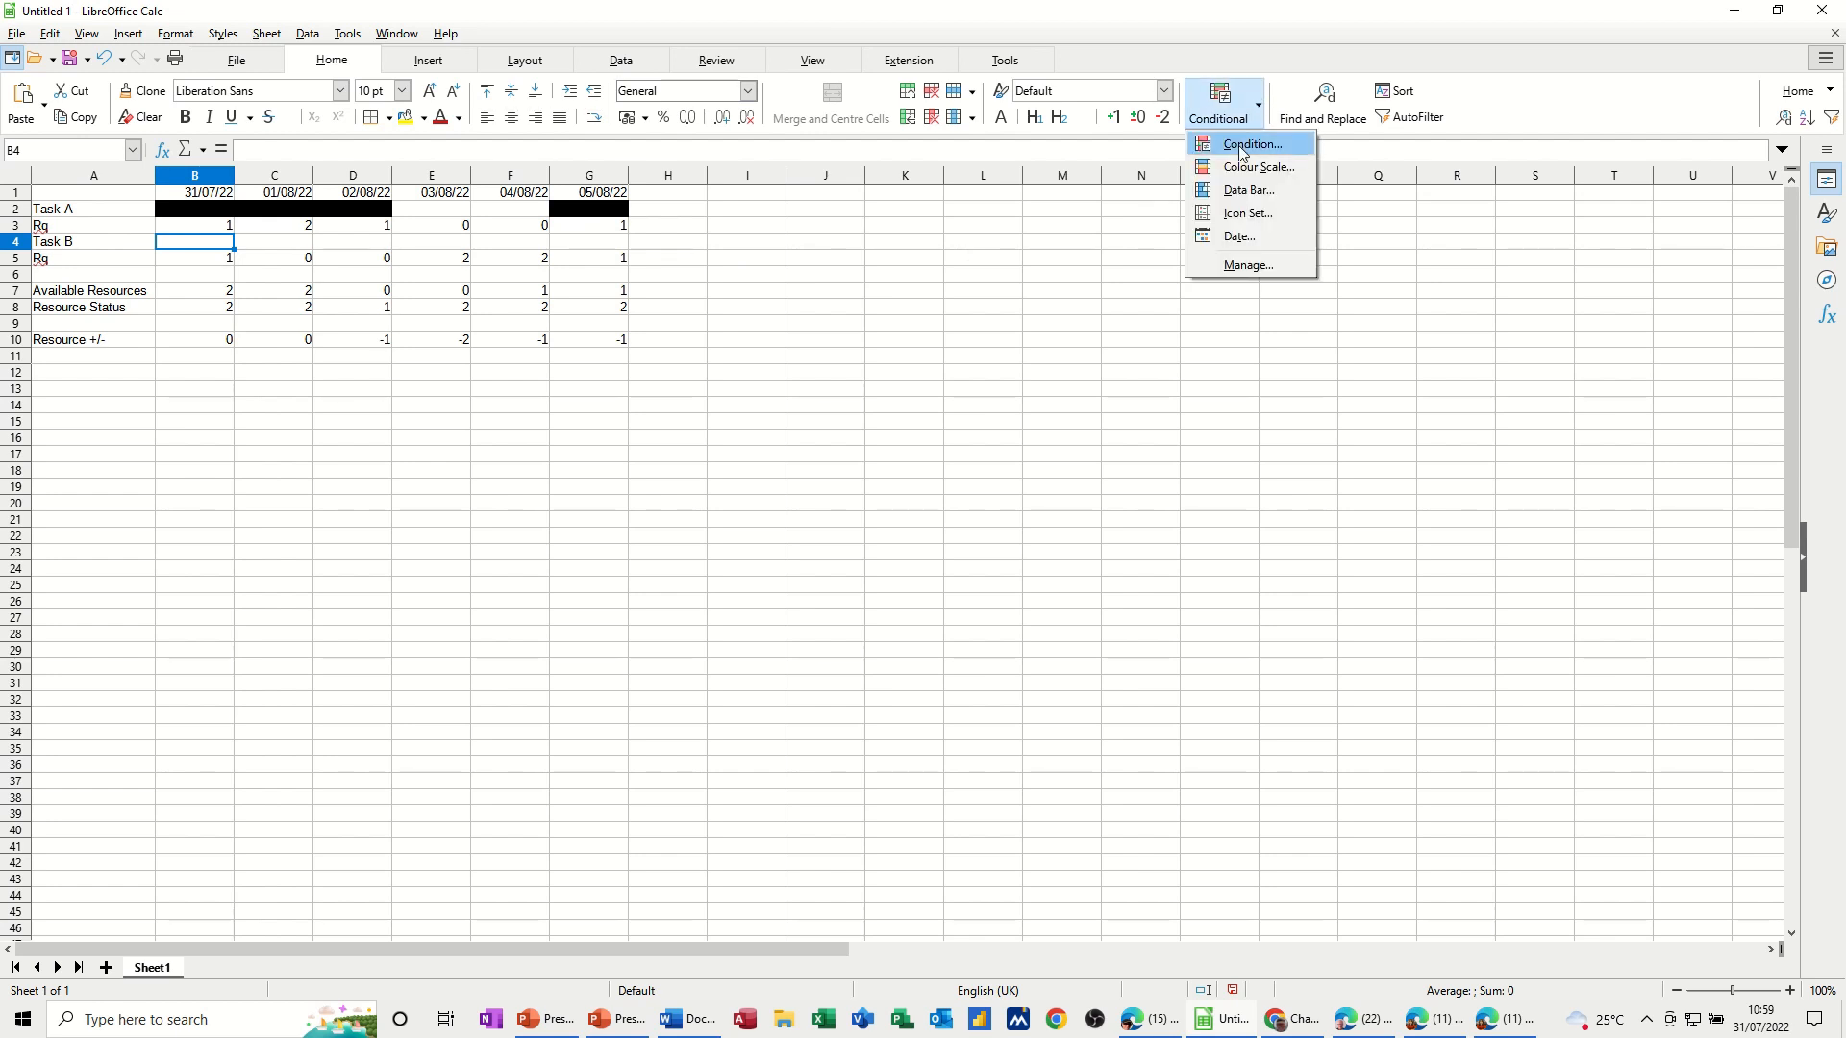
click(1250, 144)
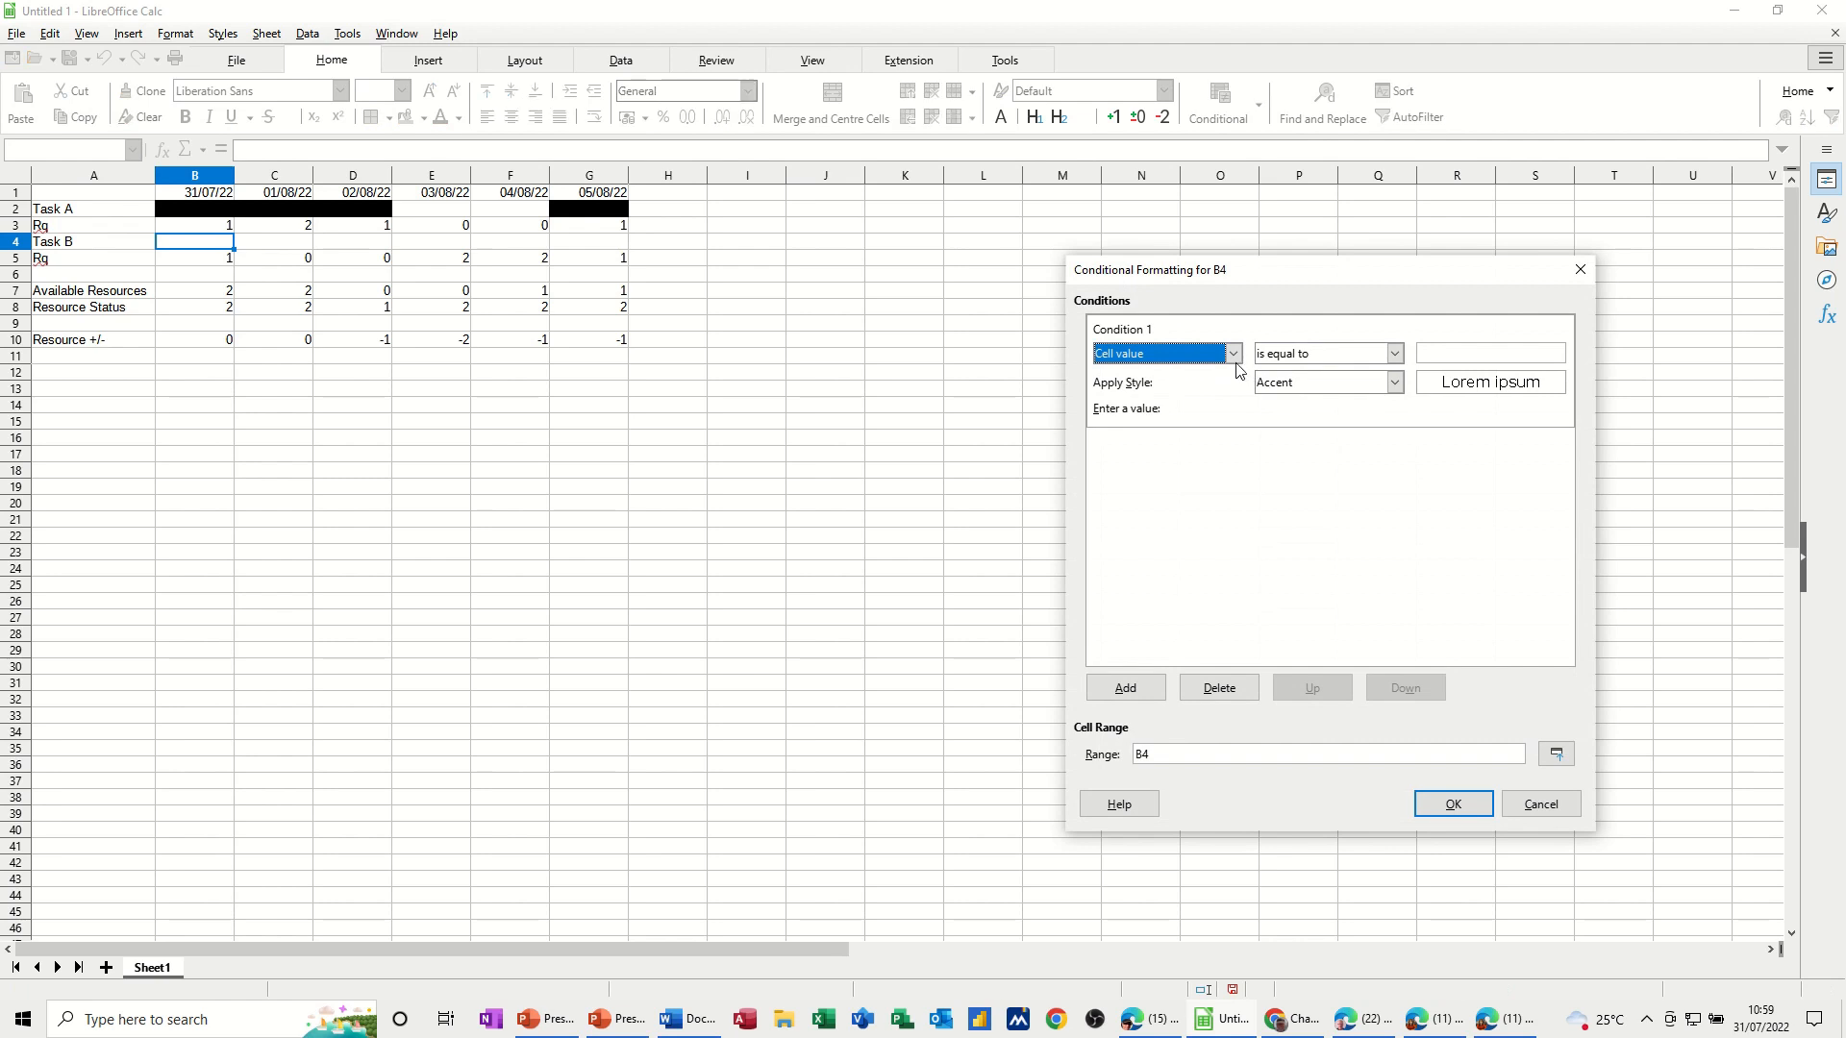
click(1233, 355)
click(1163, 410)
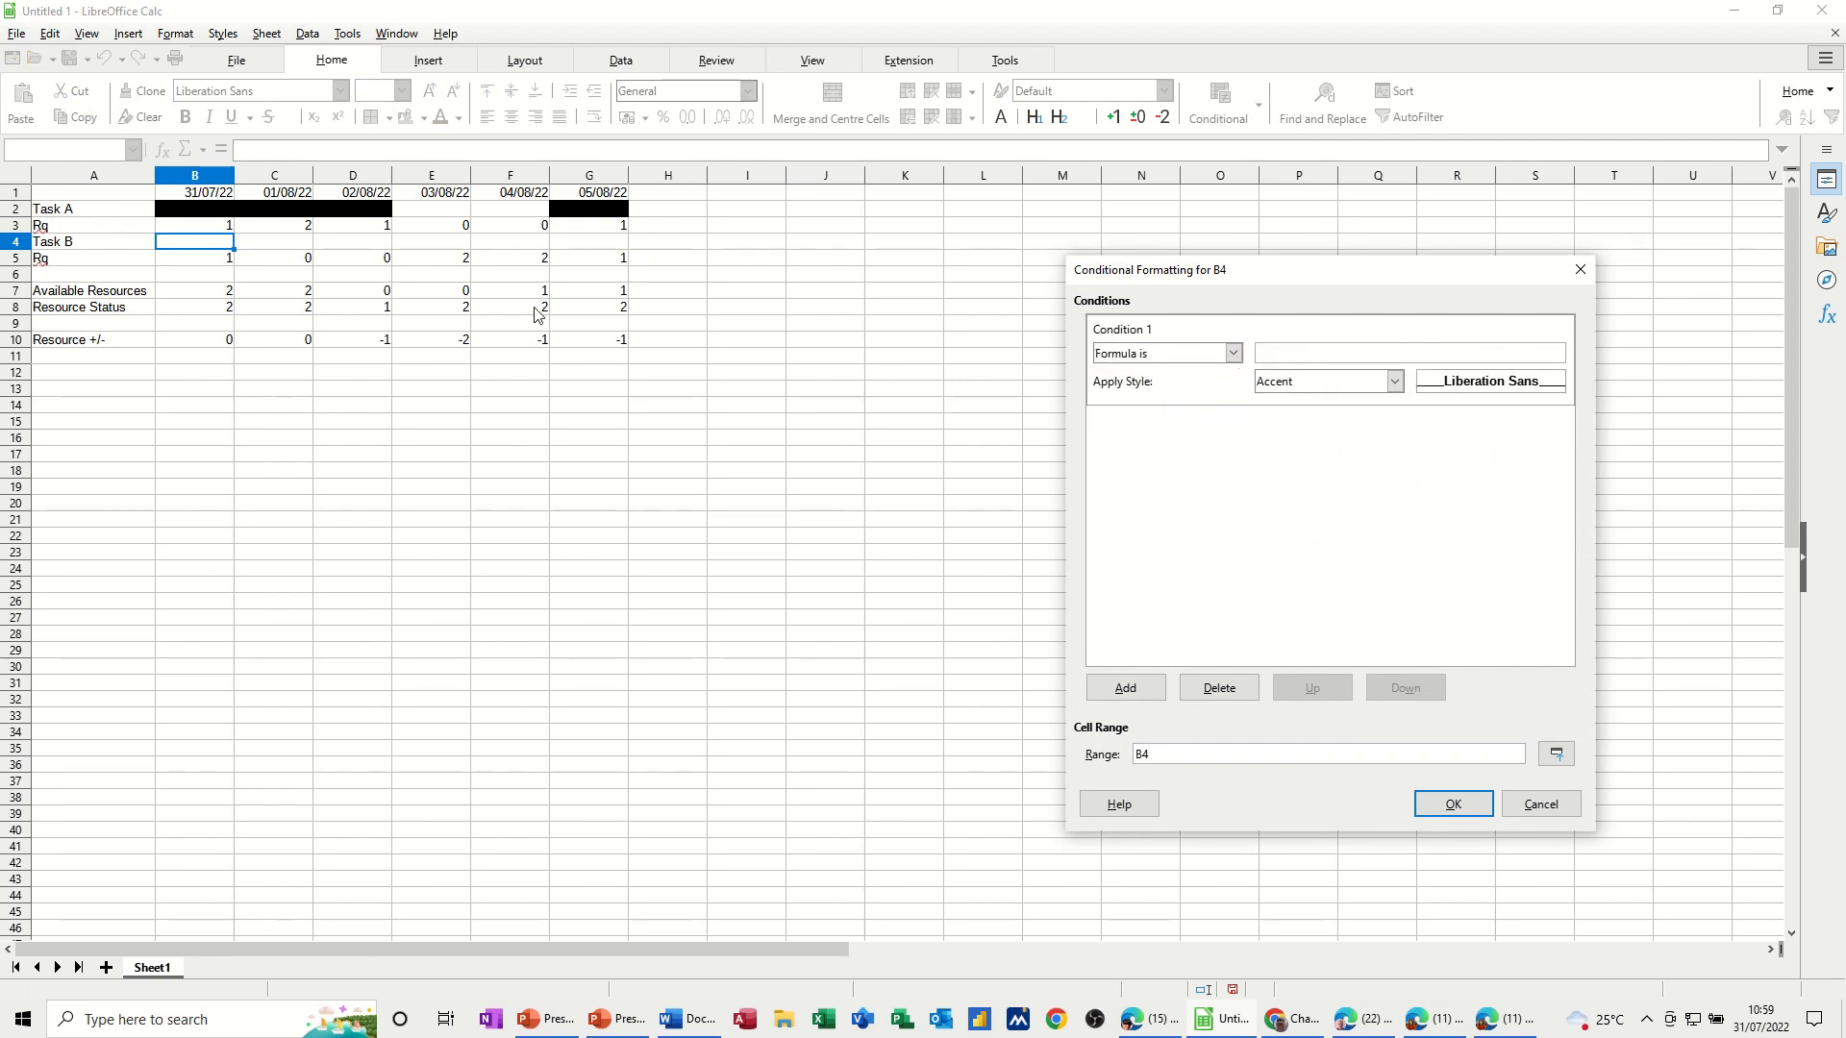
click(186, 266)
click(1327, 358)
click(1394, 381)
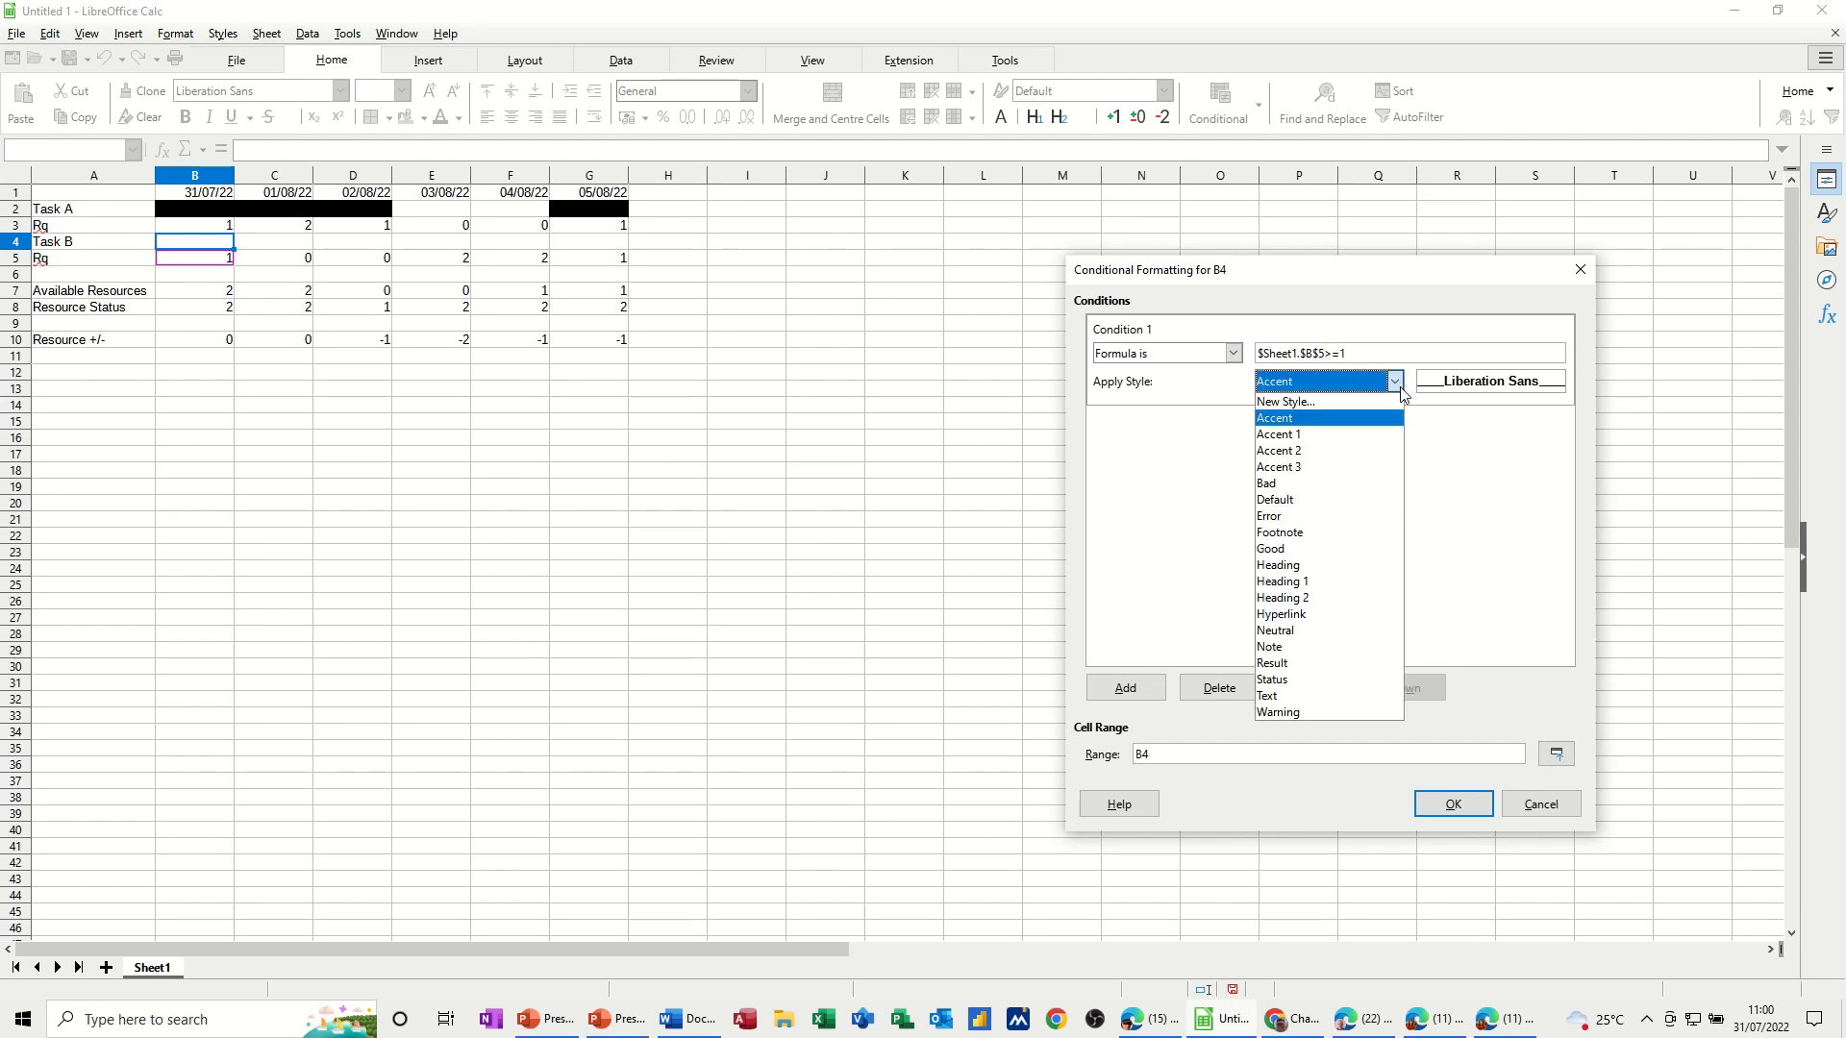
click(1338, 434)
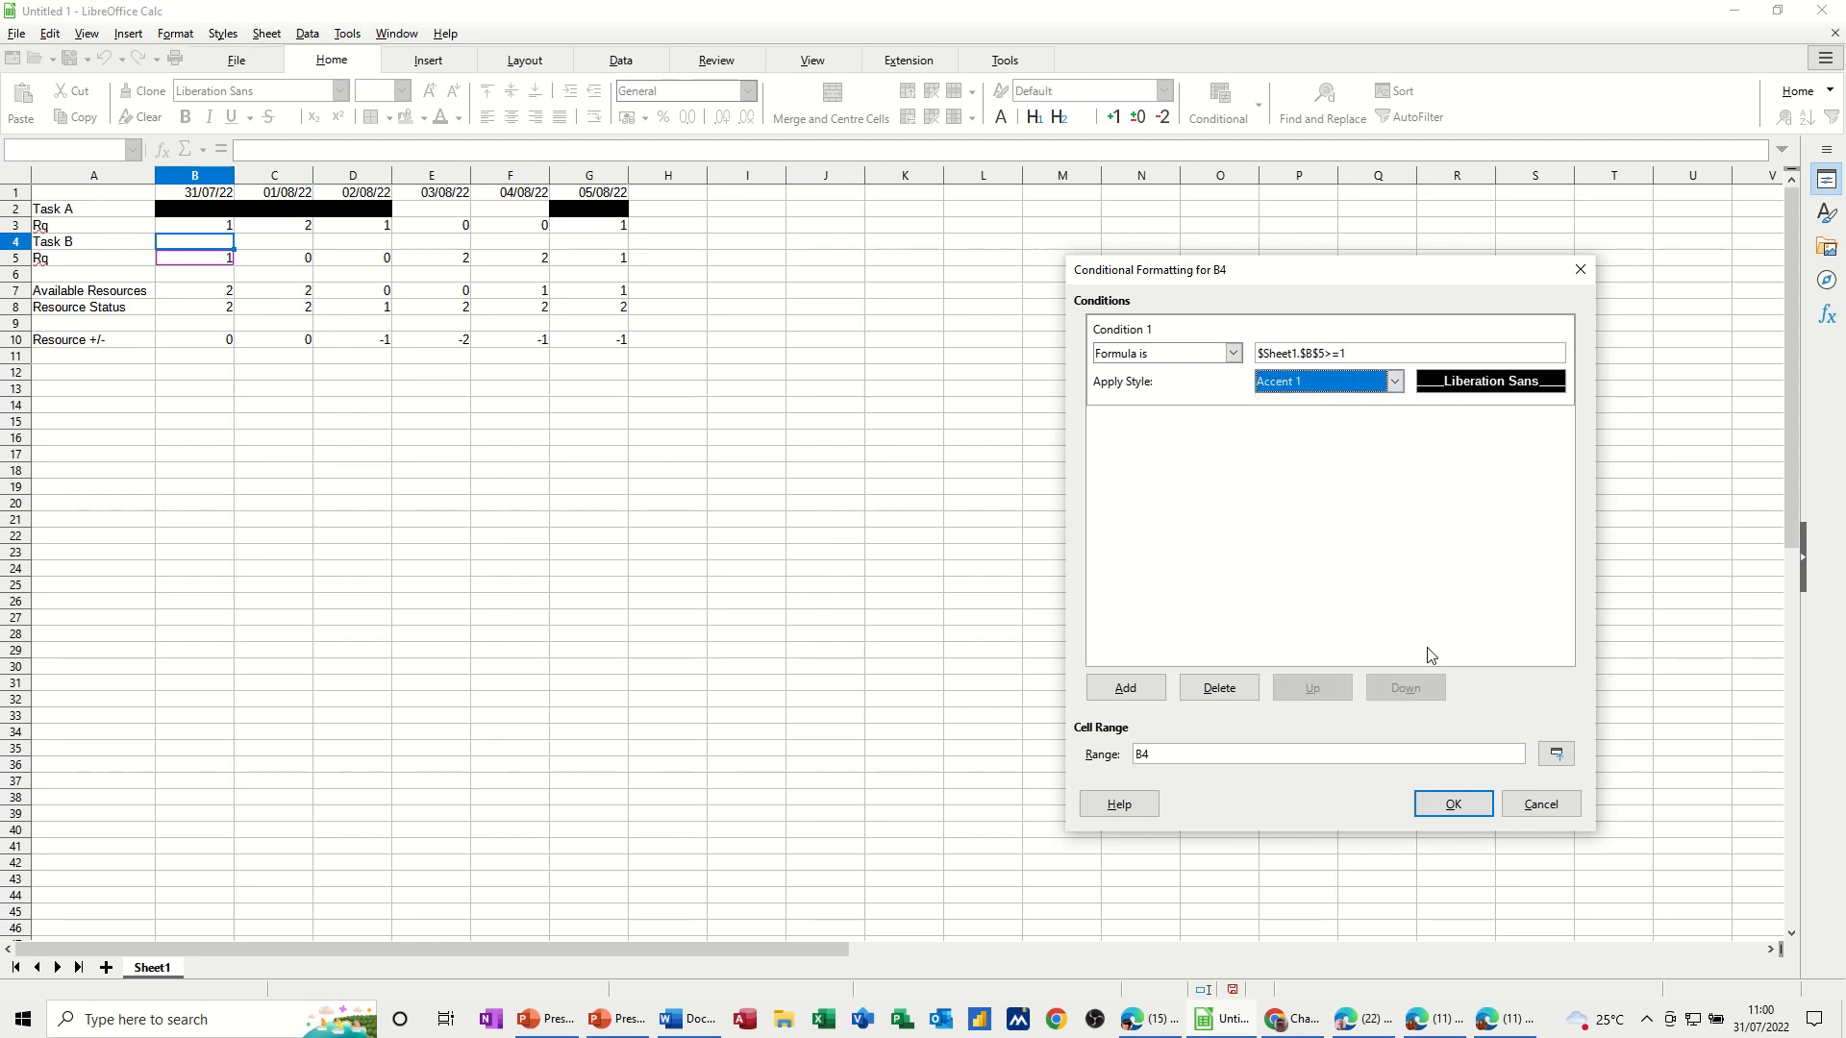
click(1450, 808)
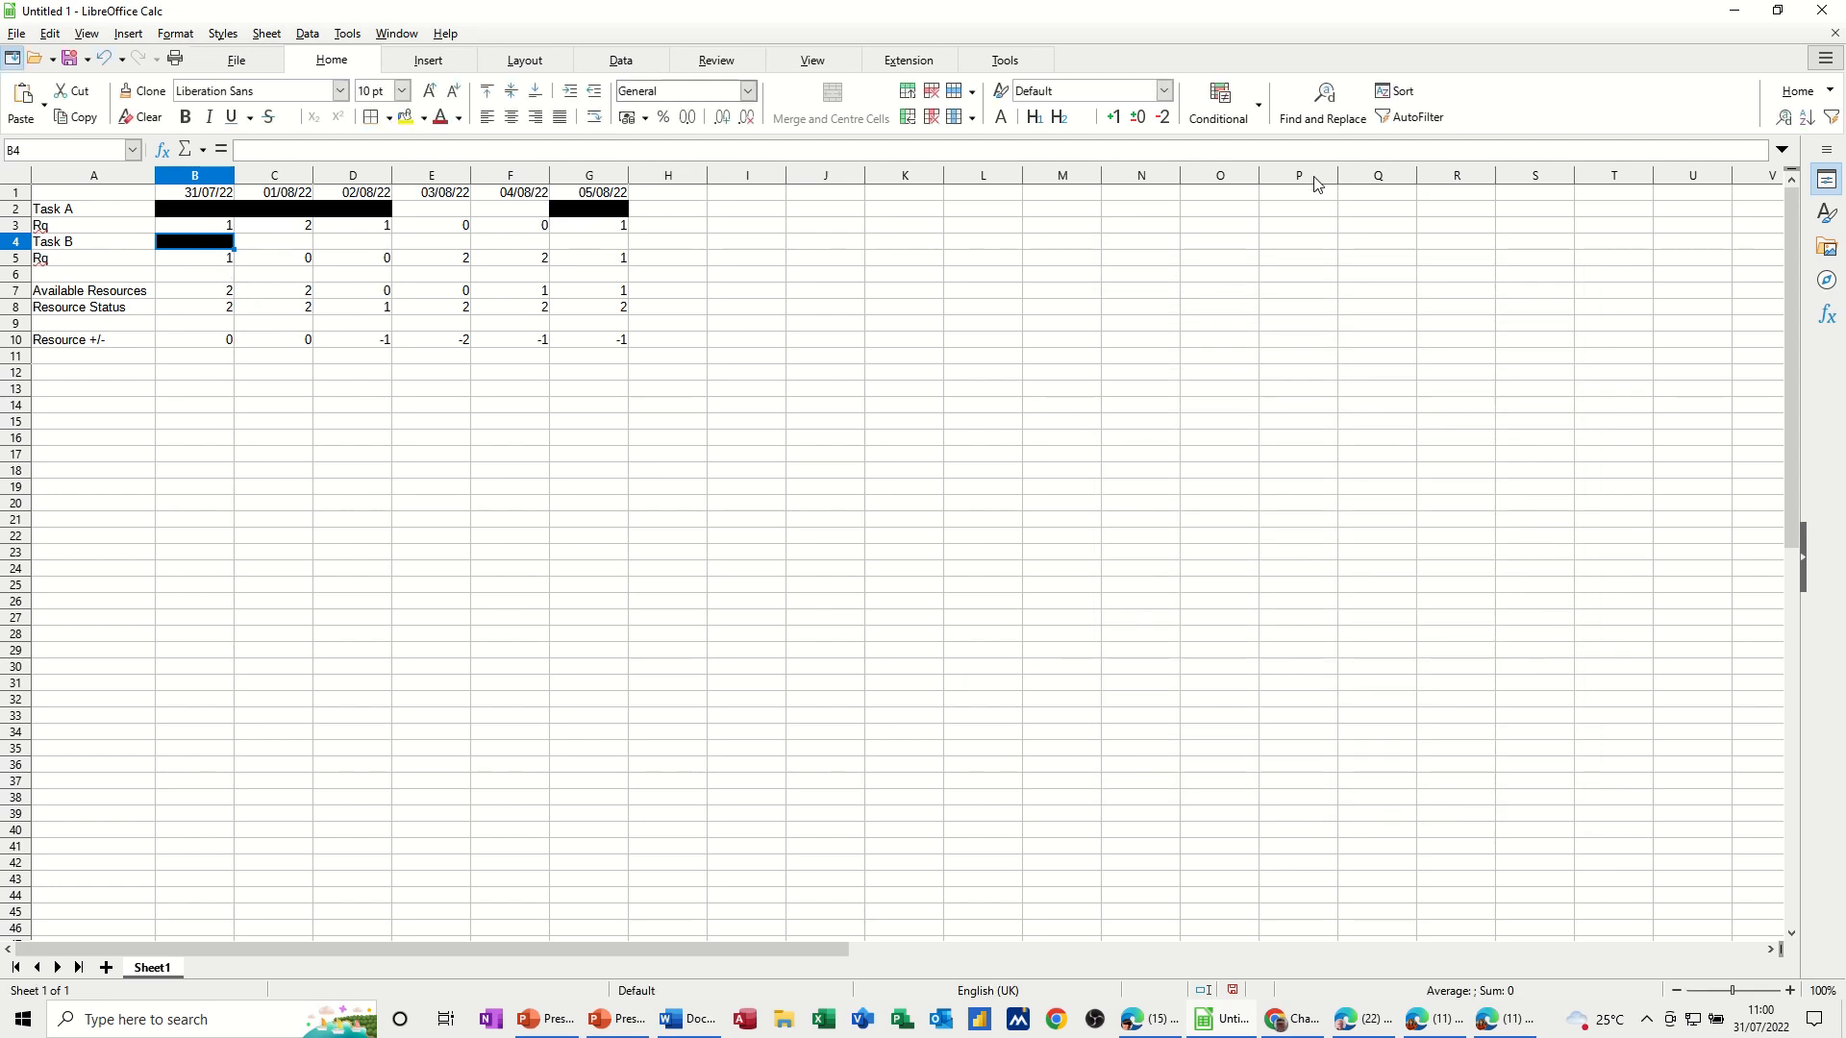
Make the cell reference in B4's conditional formatting rule relative as $Sheet1.B5>=1 and fill B4 across to G4
click(1257, 106)
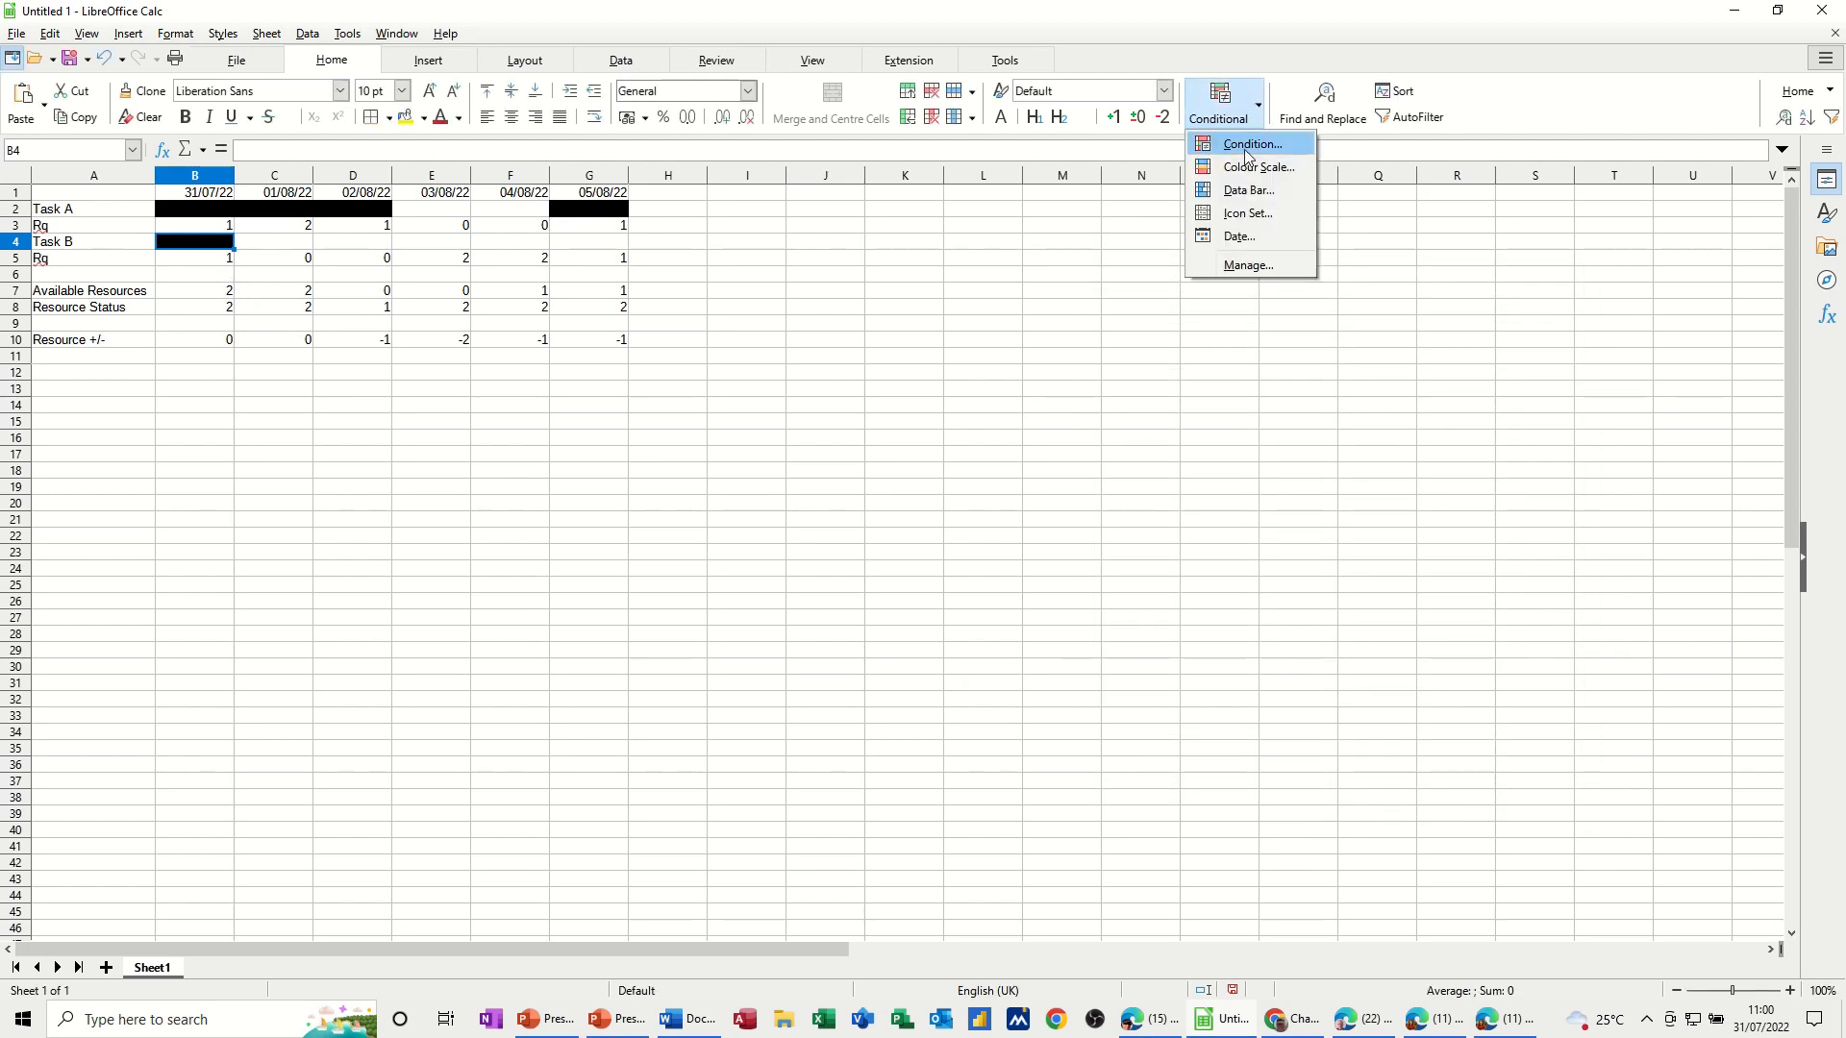
click(1248, 265)
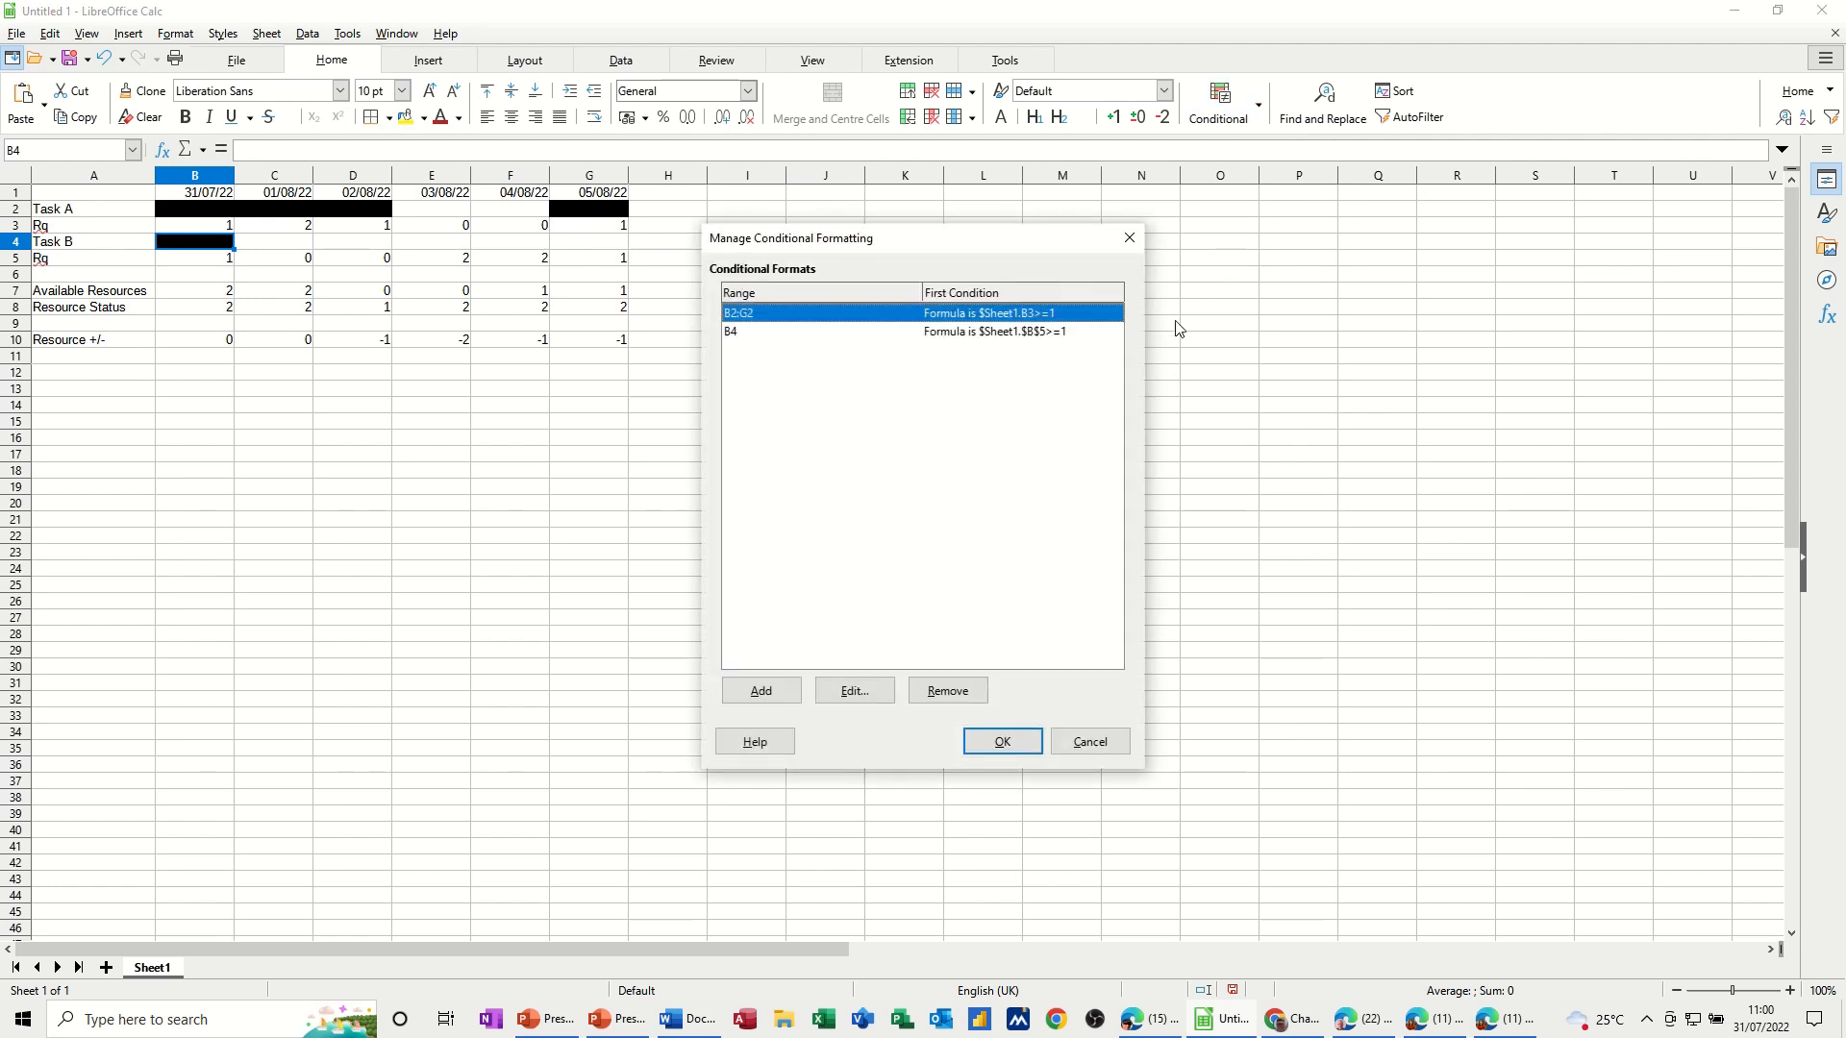
click(782, 332)
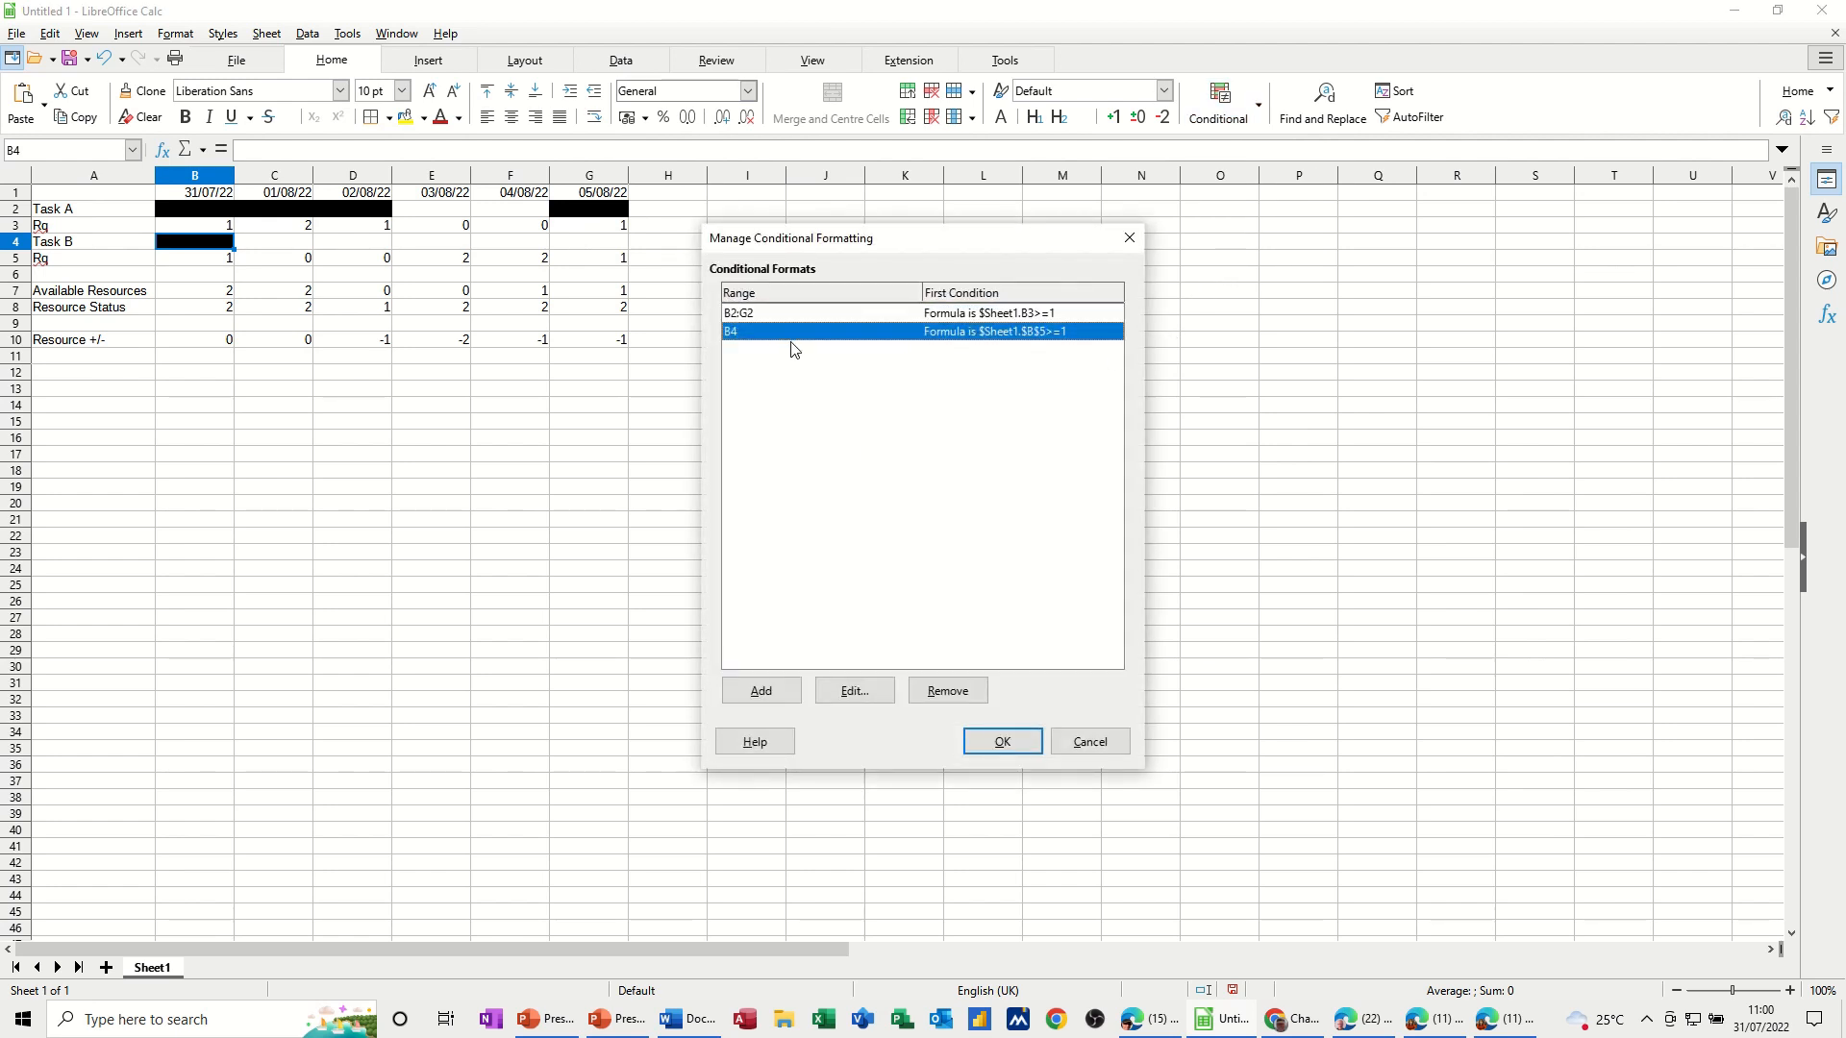
click(867, 694)
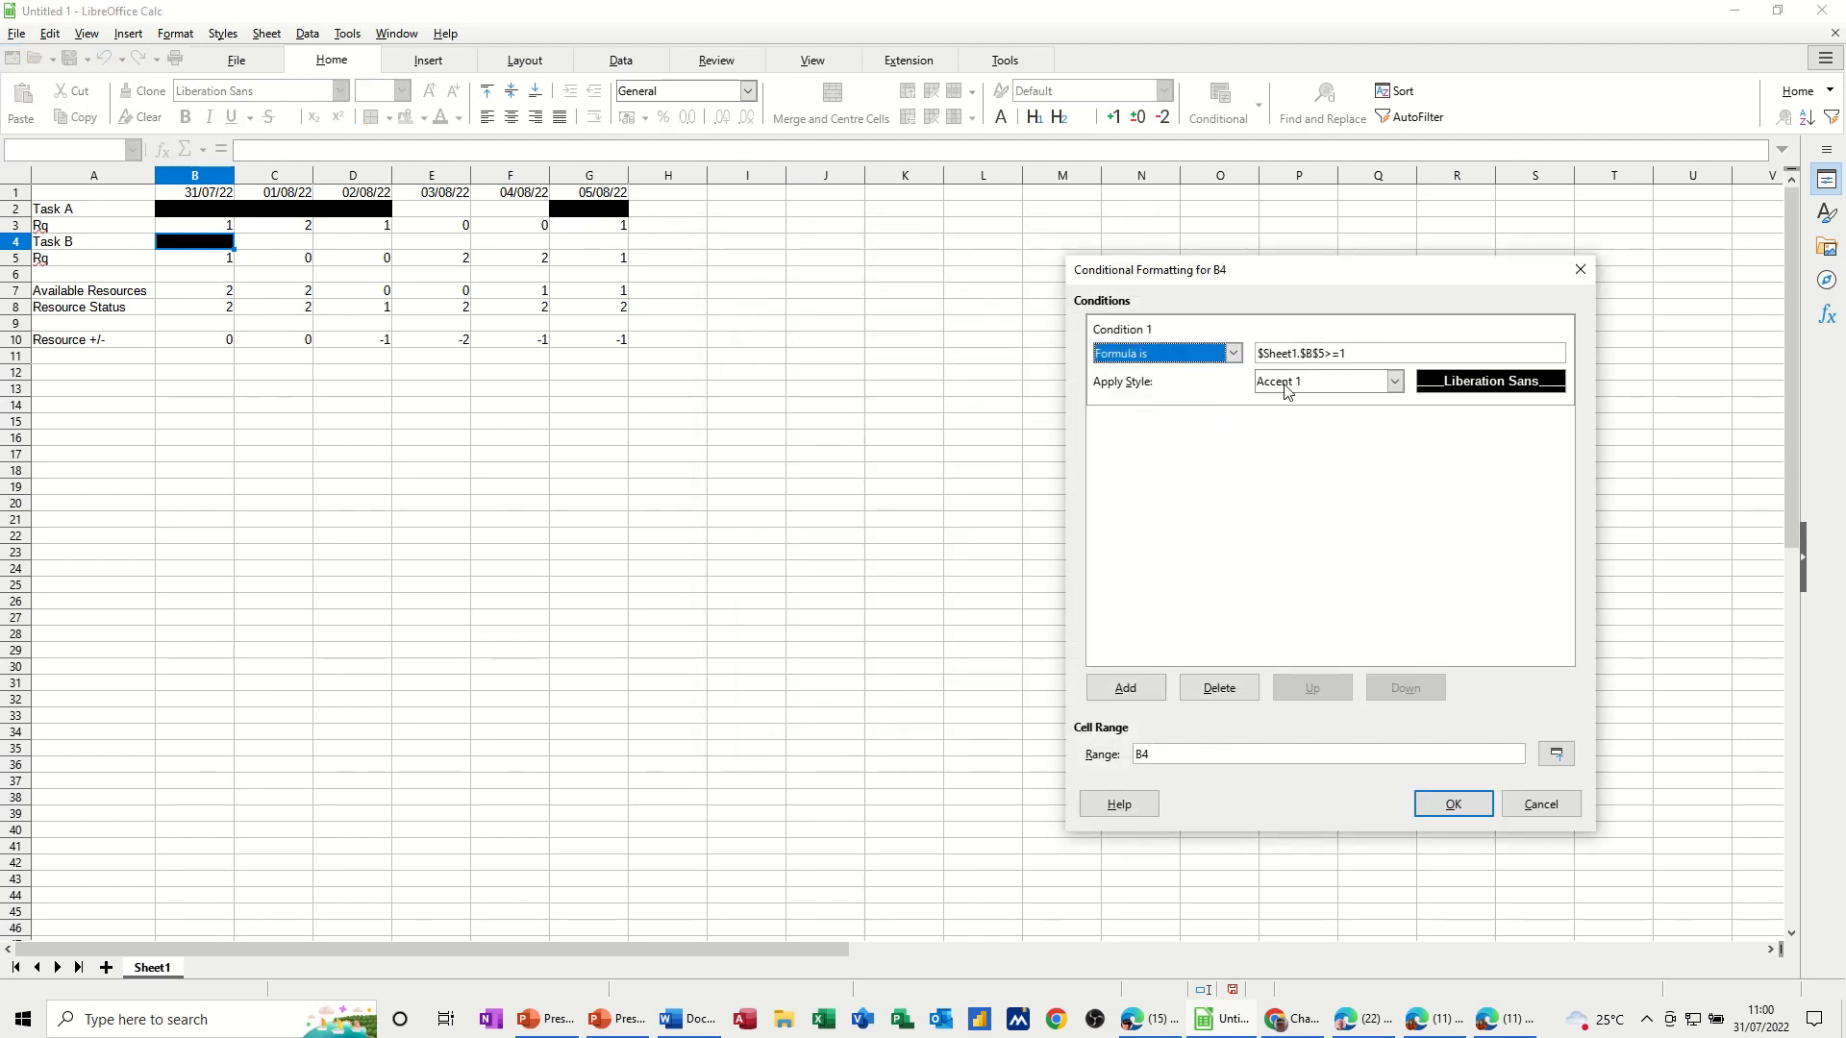
click(1318, 355)
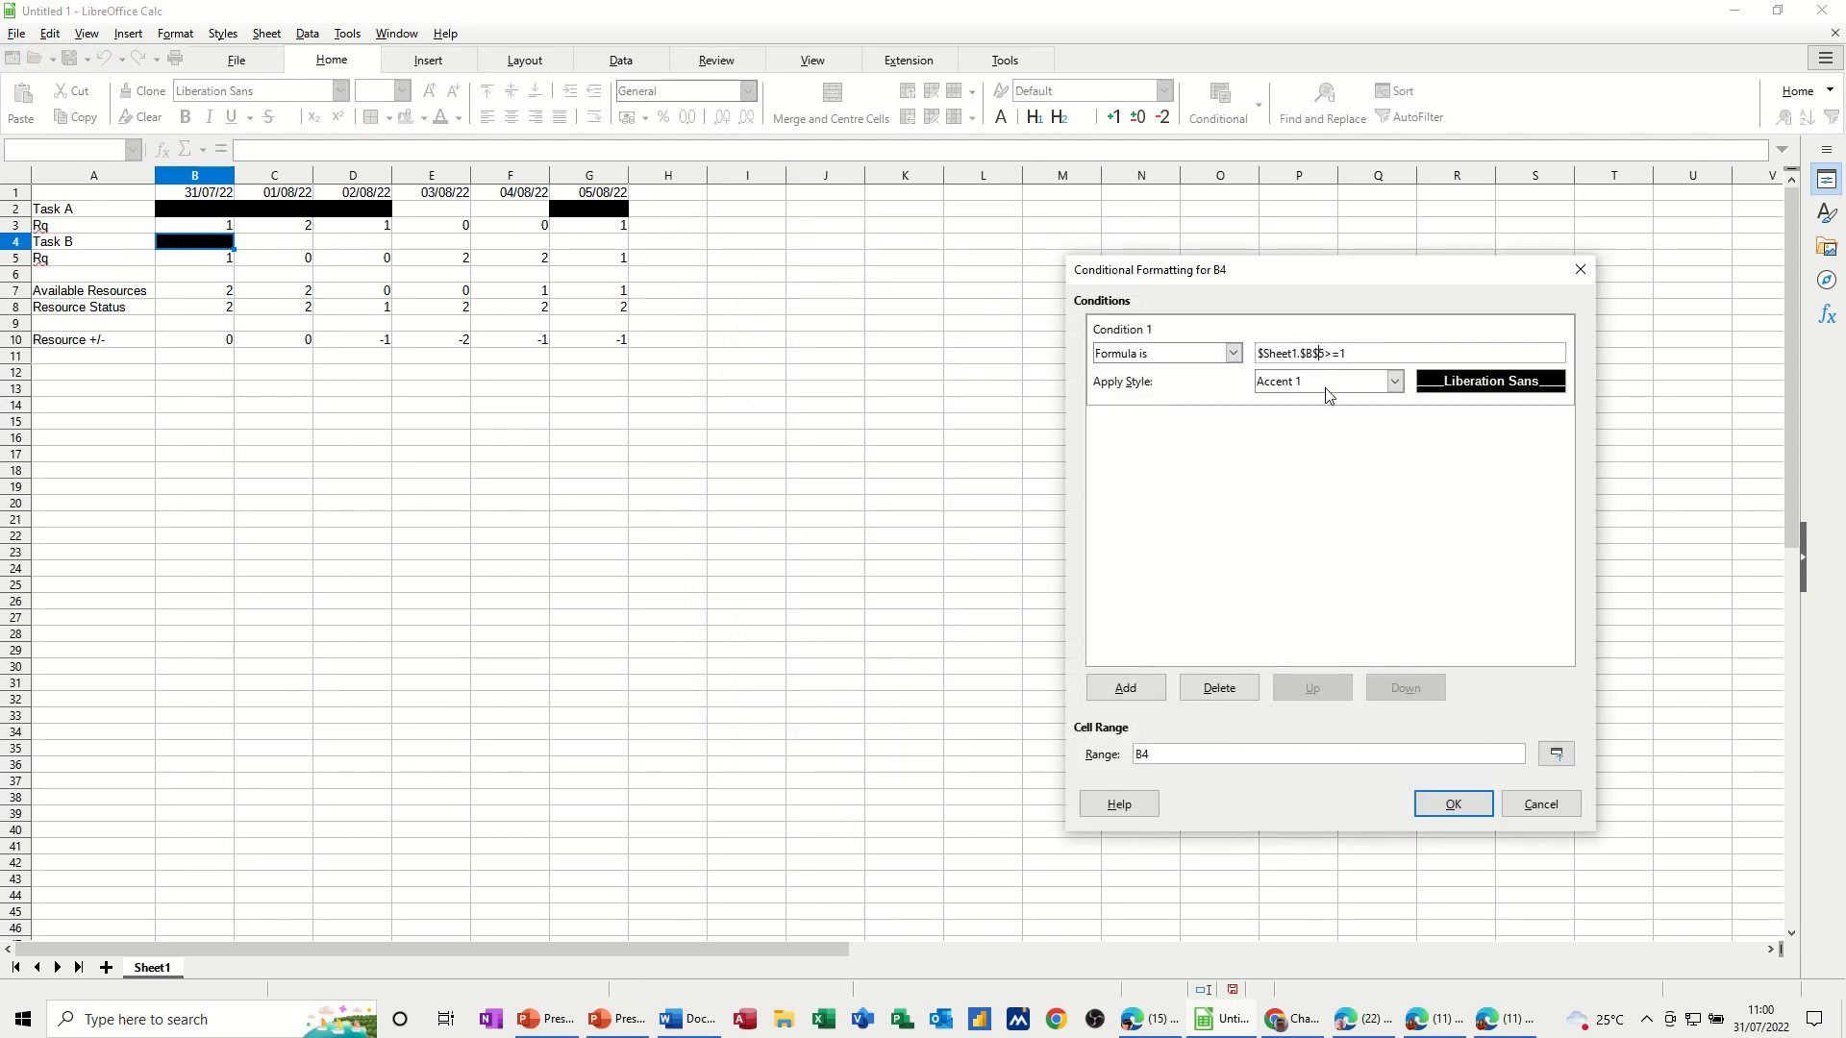
key(BackSpace)
click(1307, 353)
key(BackSpace)
click(1431, 804)
click(1012, 741)
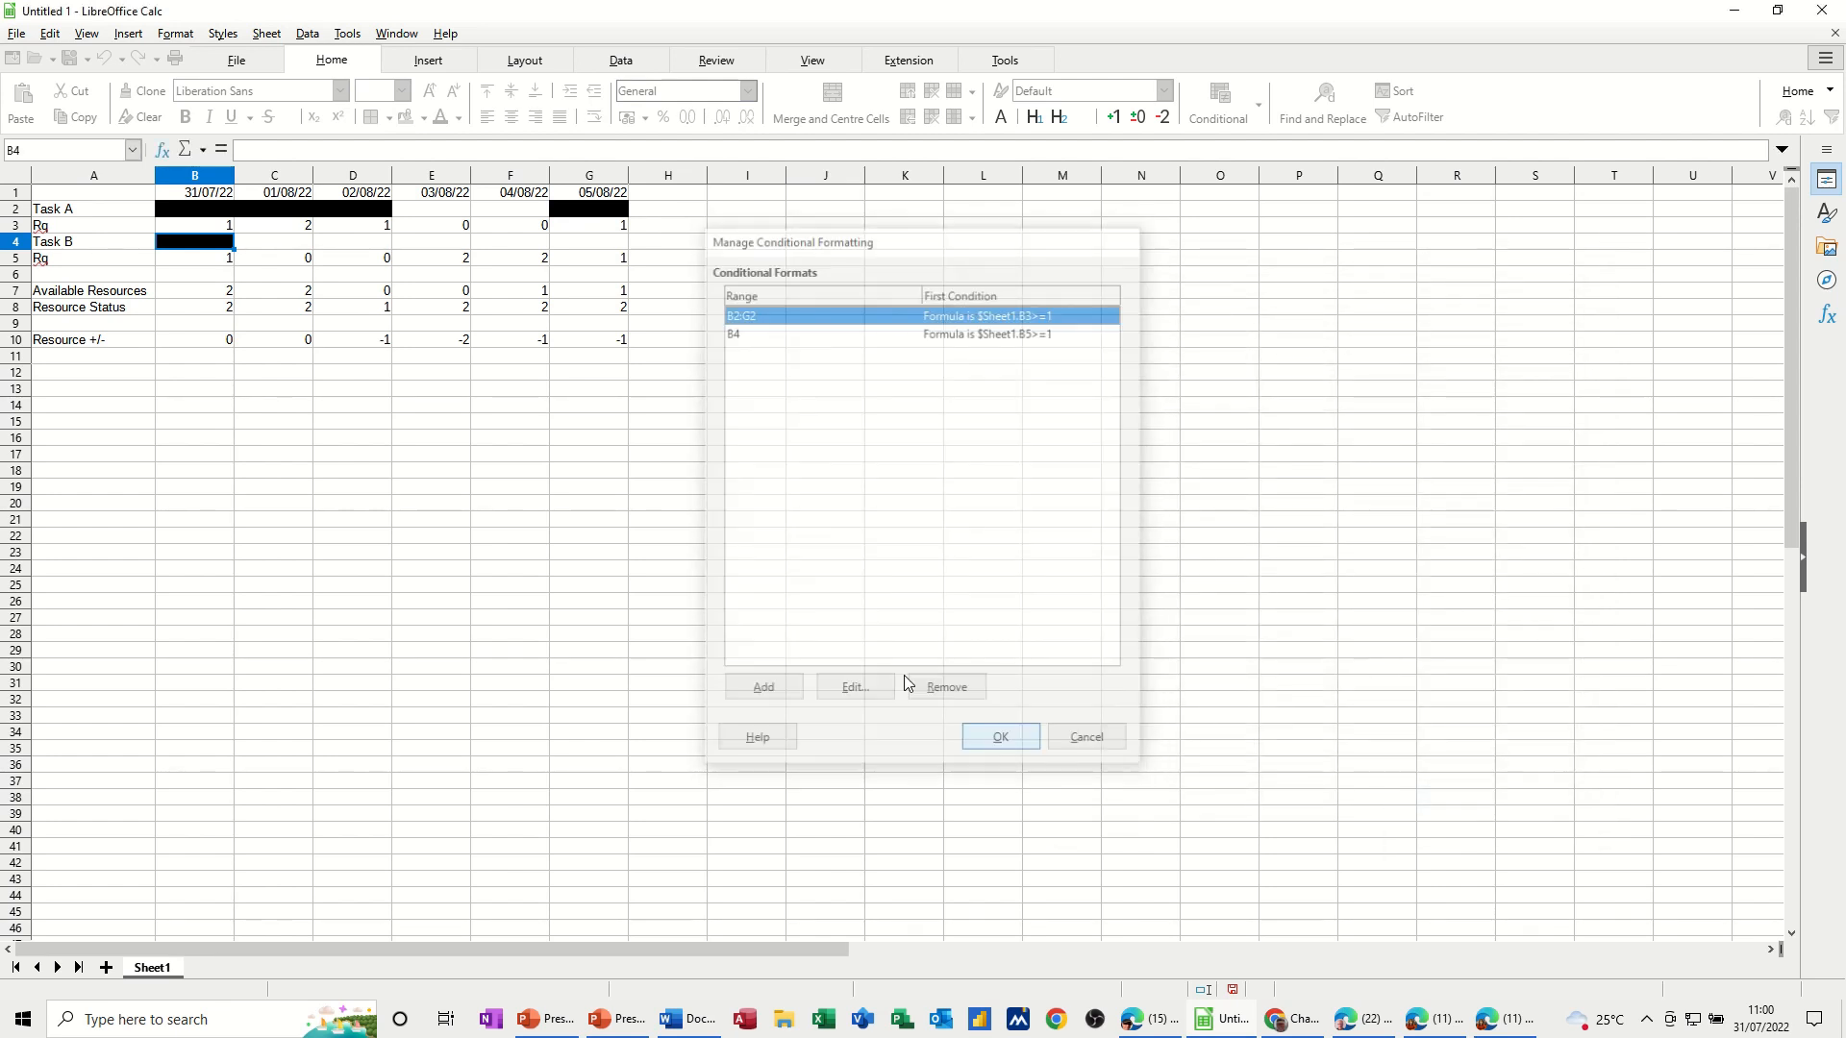
drag(234, 249, 615, 245)
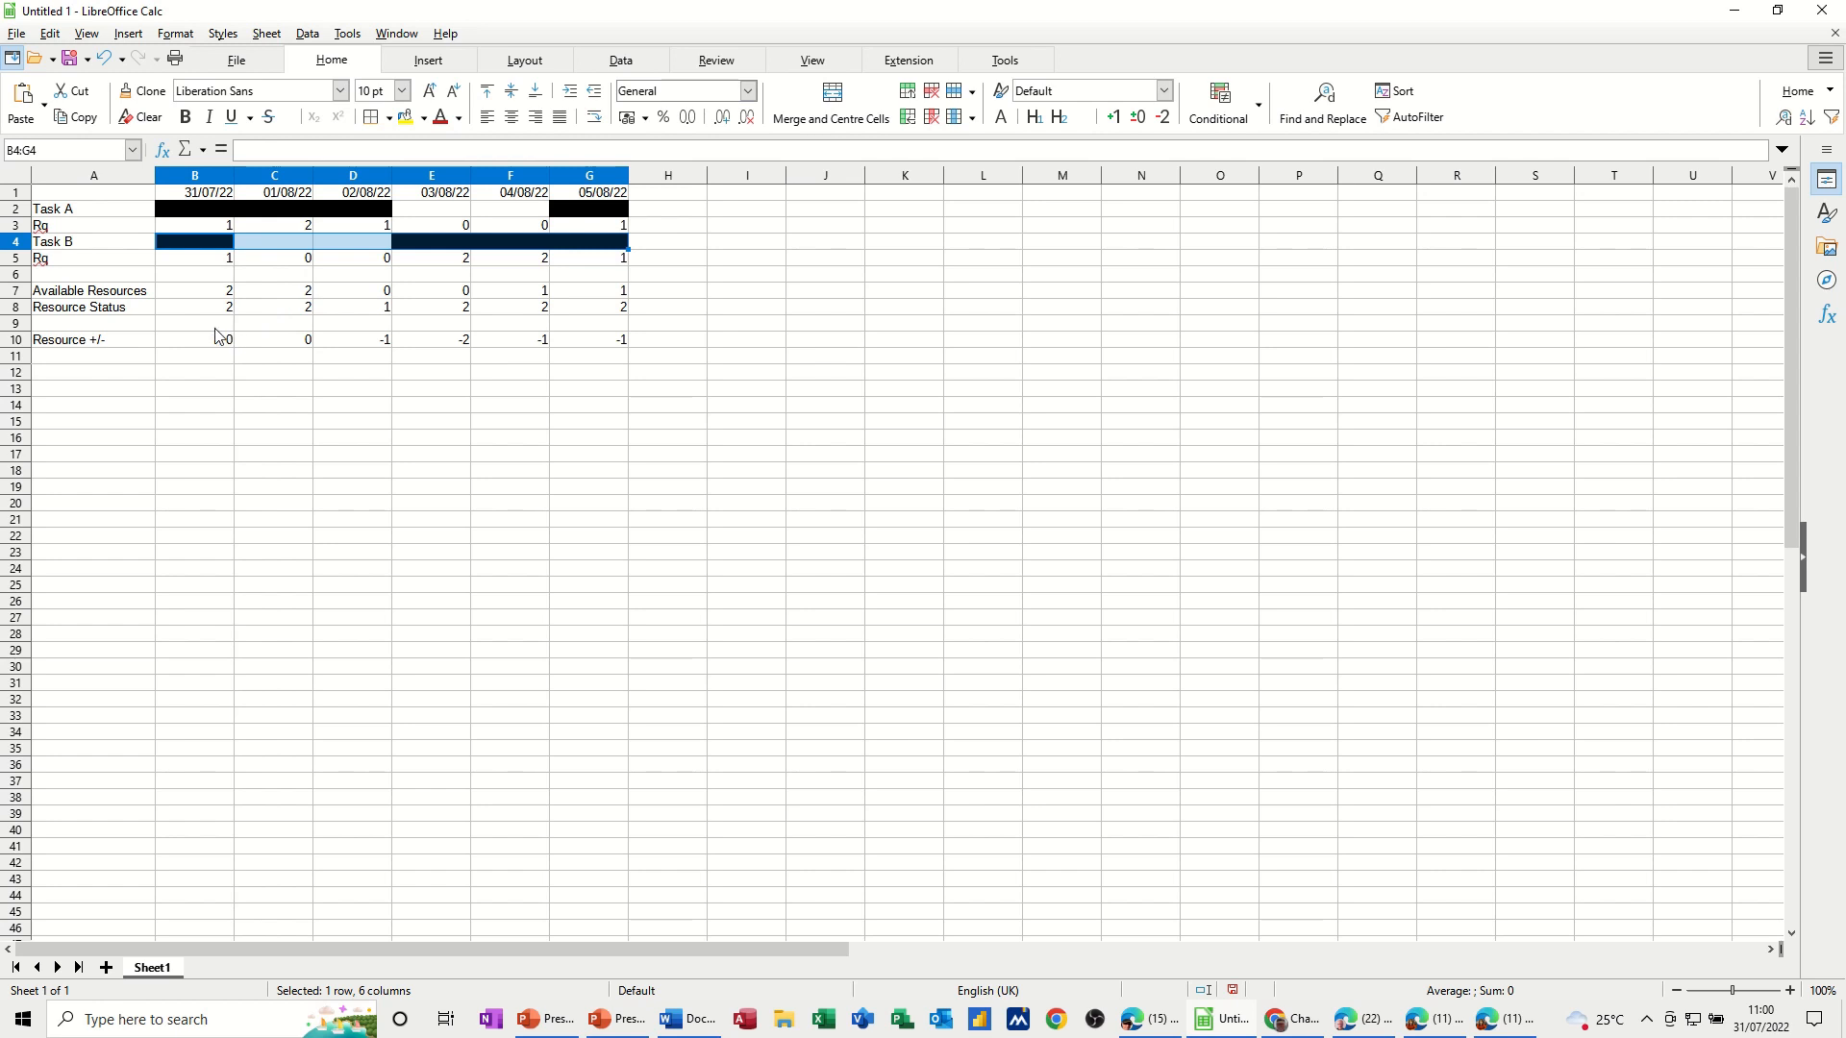
Set up a conditional format for B10:G10 that applies the Good style when the cell value is greater than or equal to 0
drag(207, 342, 577, 343)
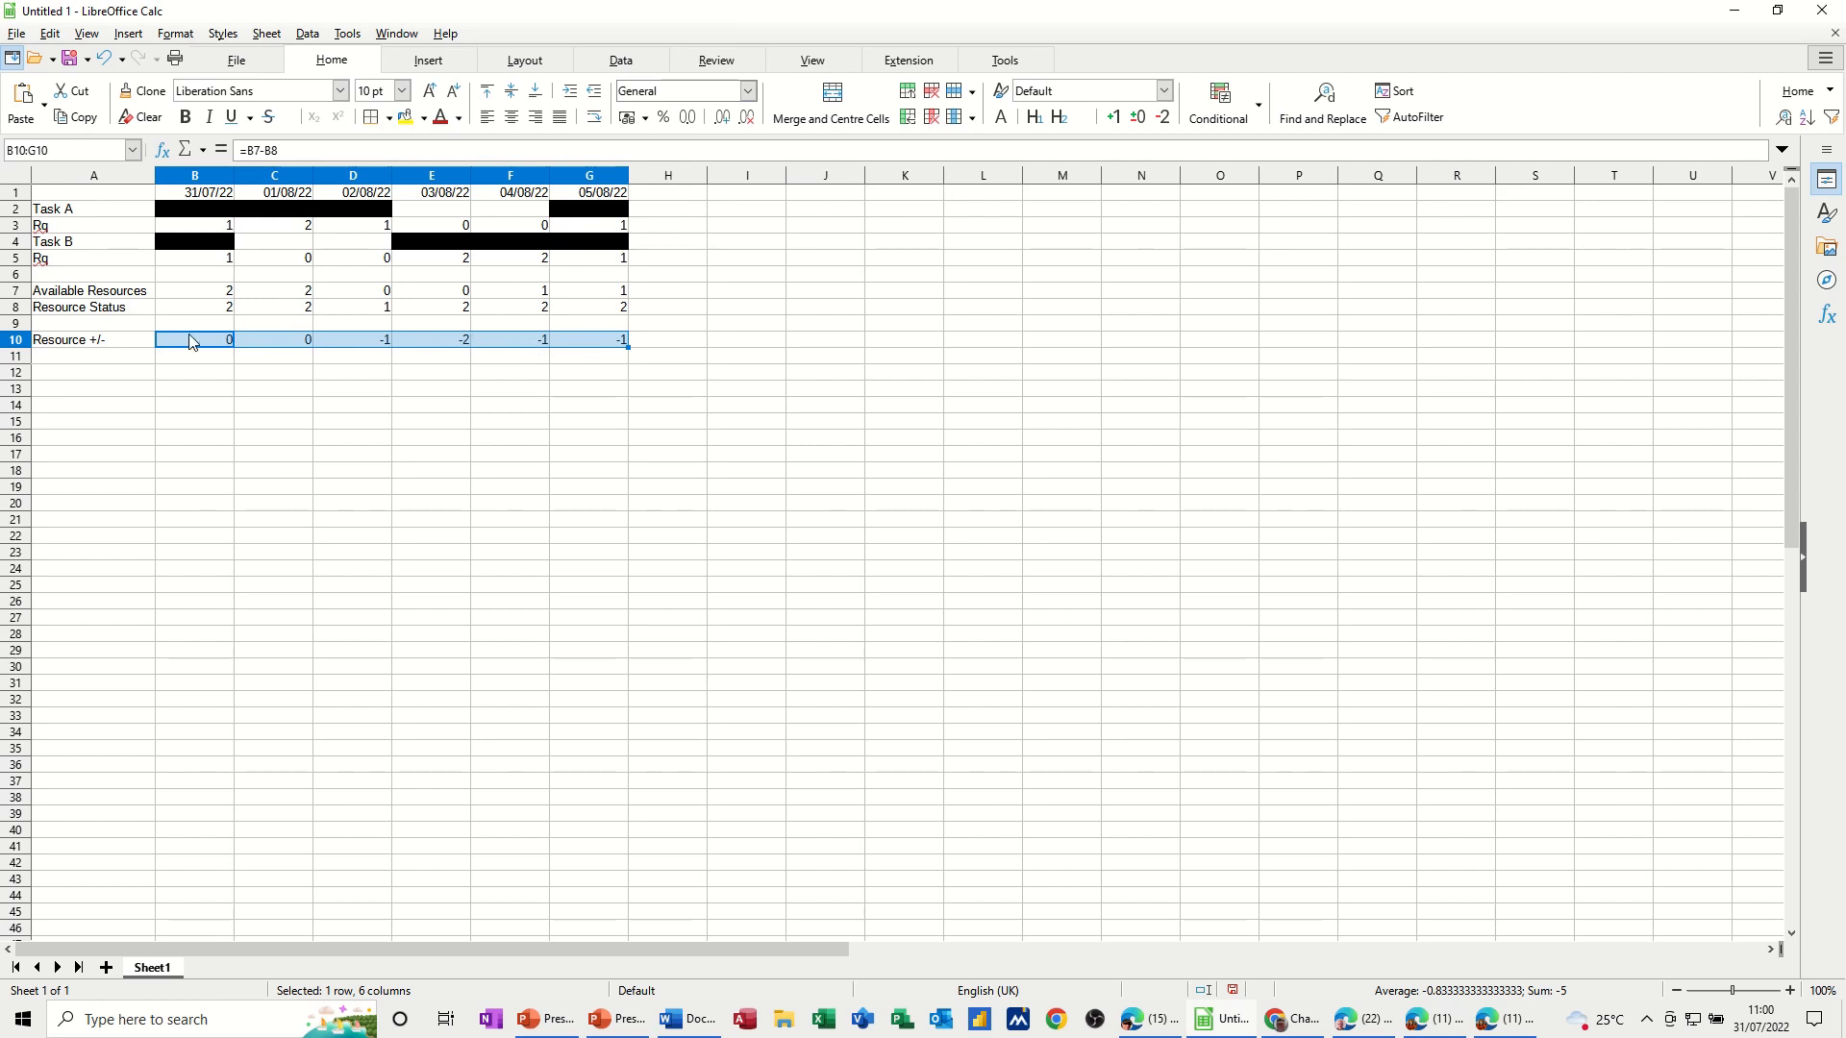
click(1257, 106)
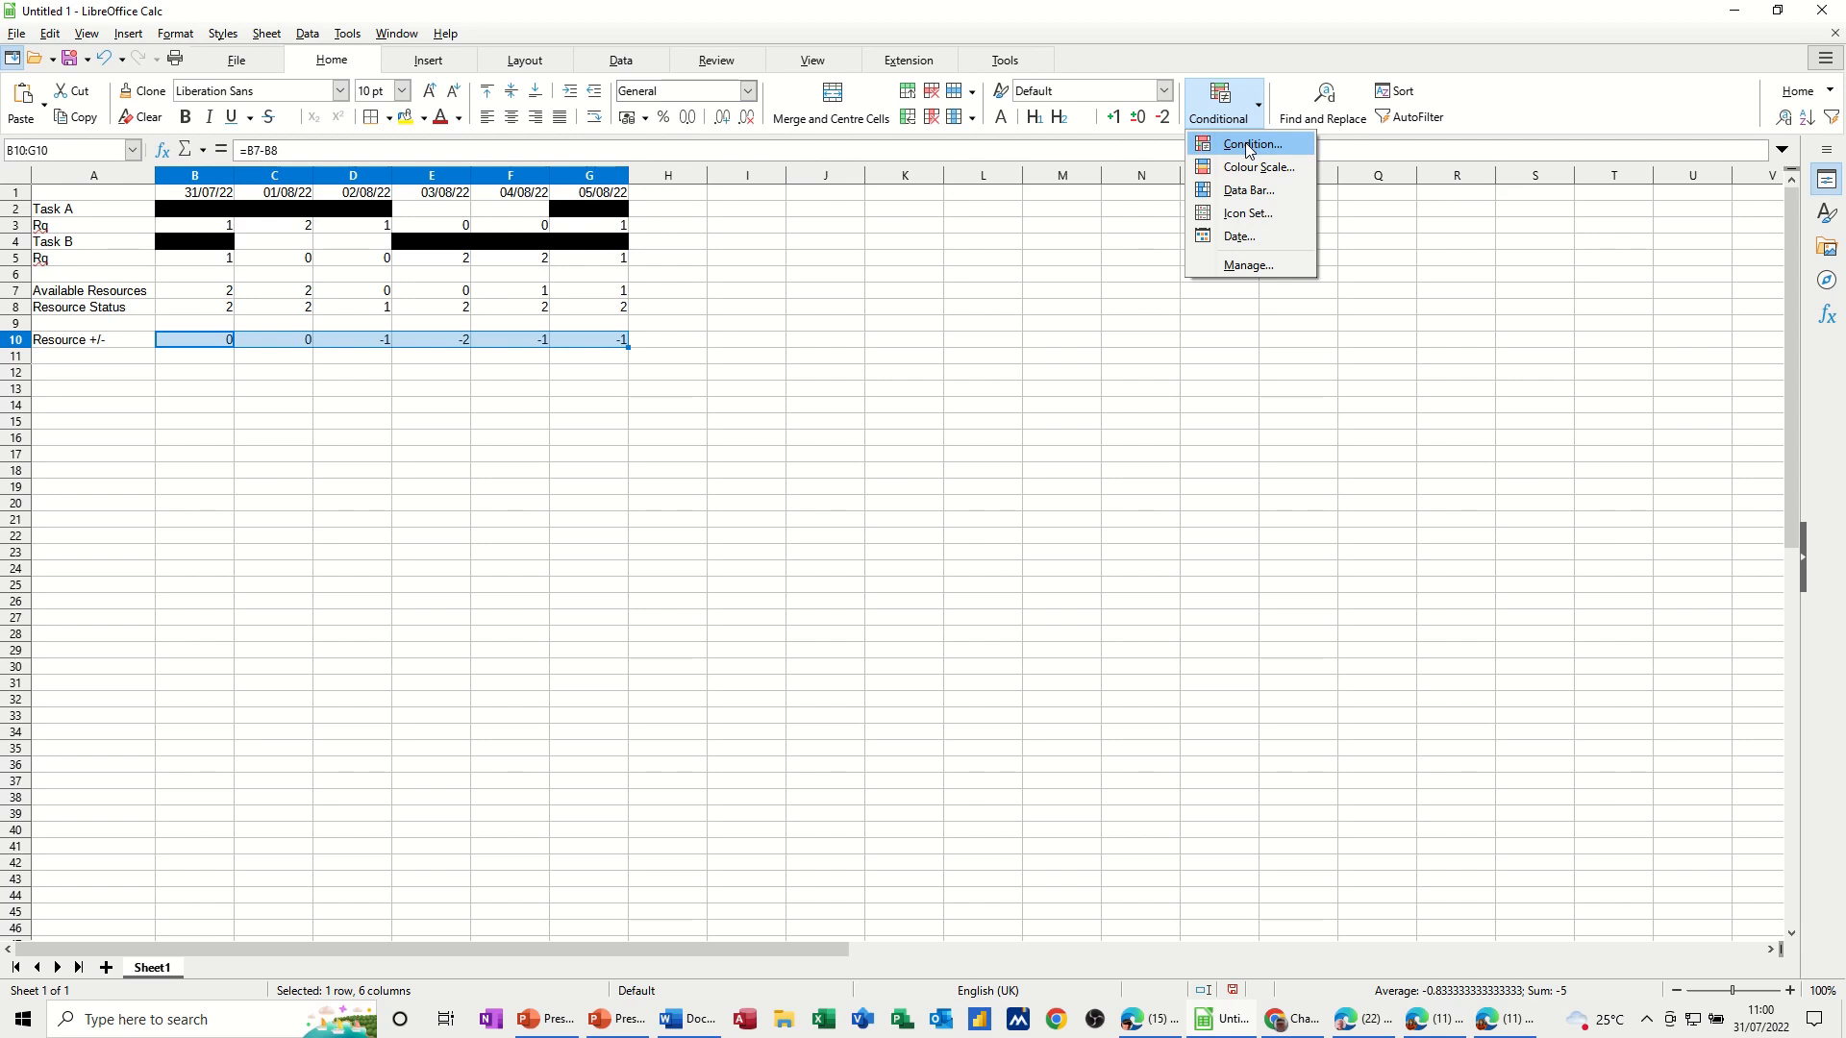
click(1247, 146)
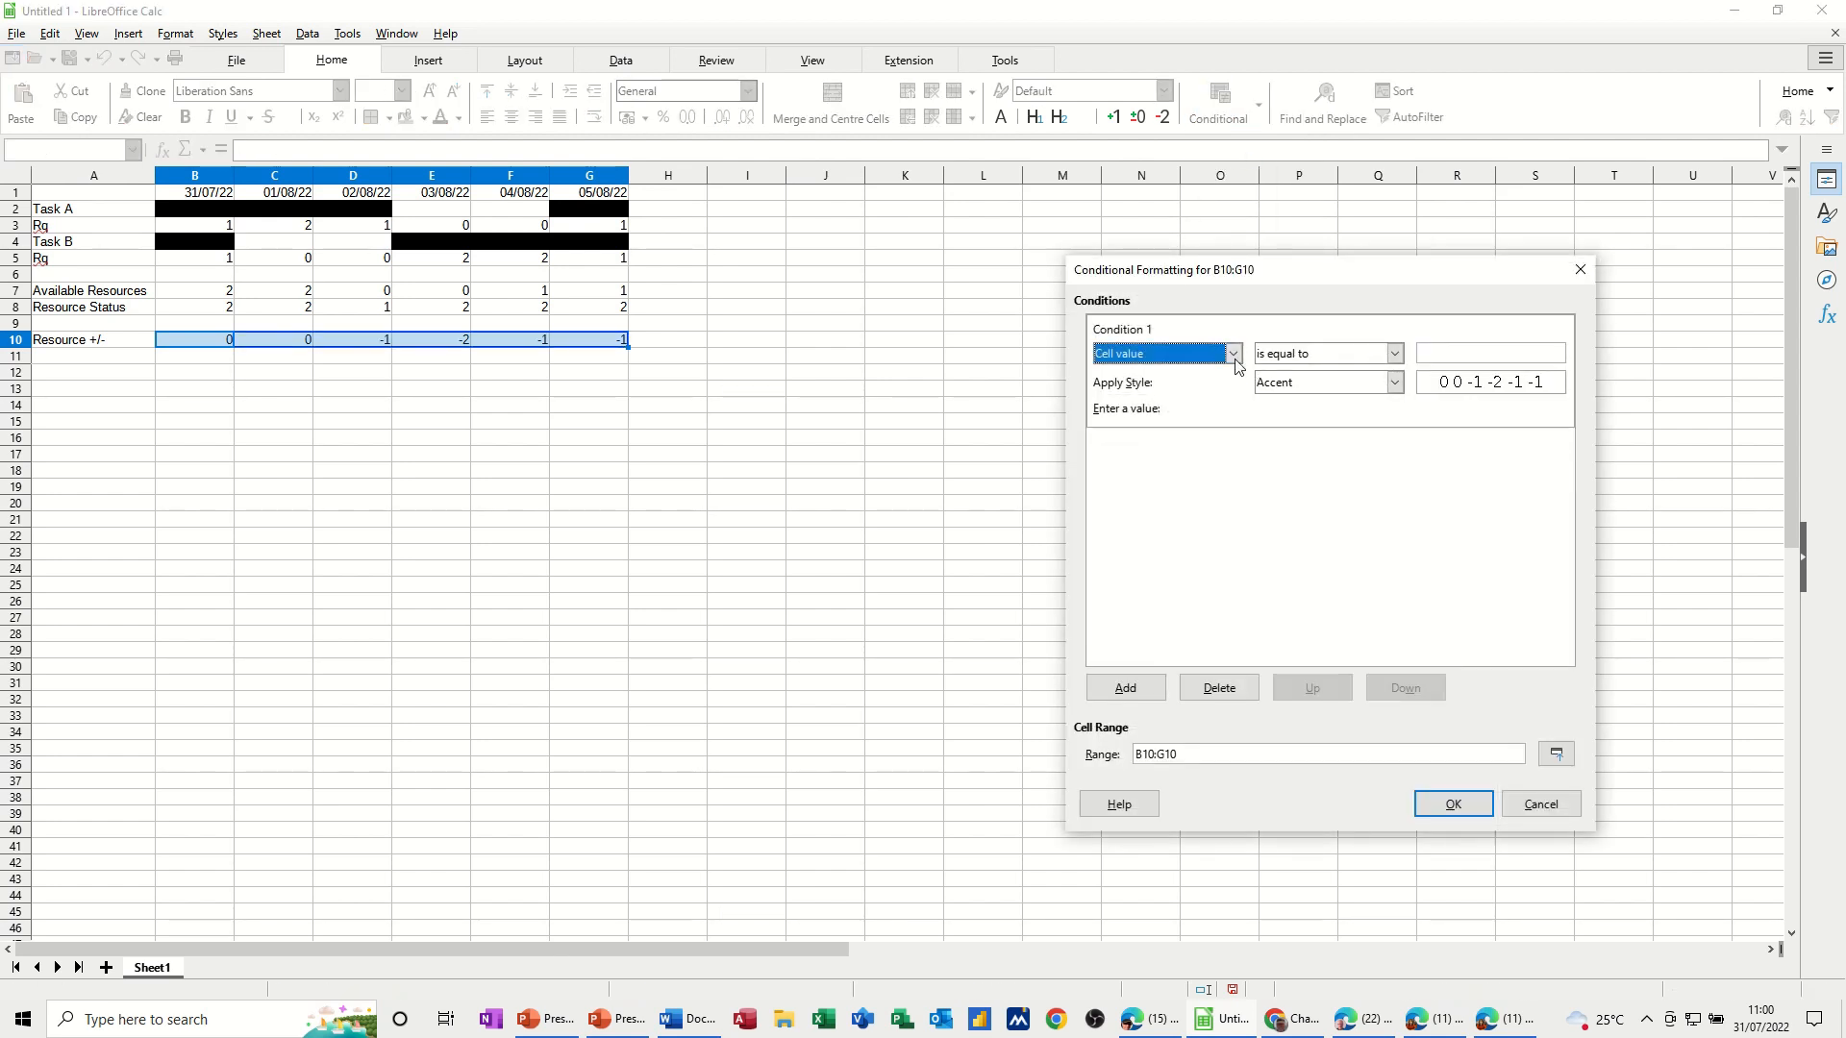
click(1393, 354)
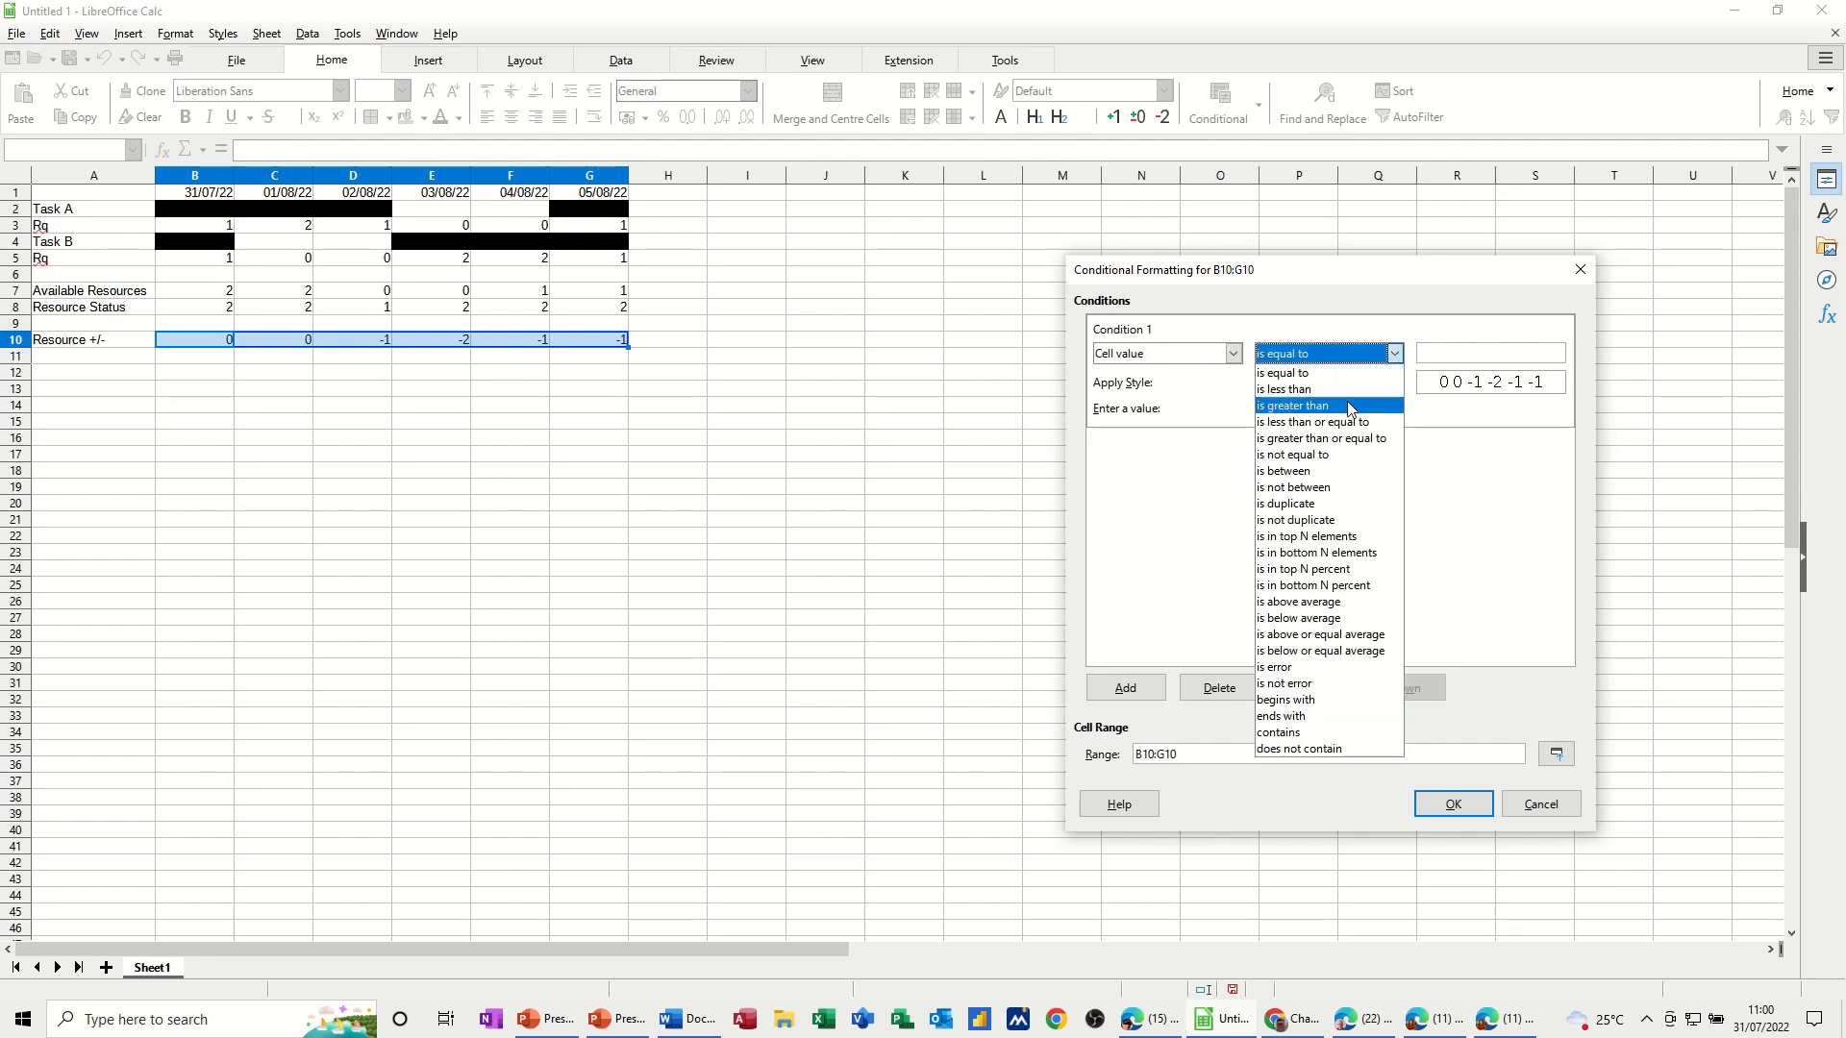
click(1316, 438)
click(1433, 355)
text(0)
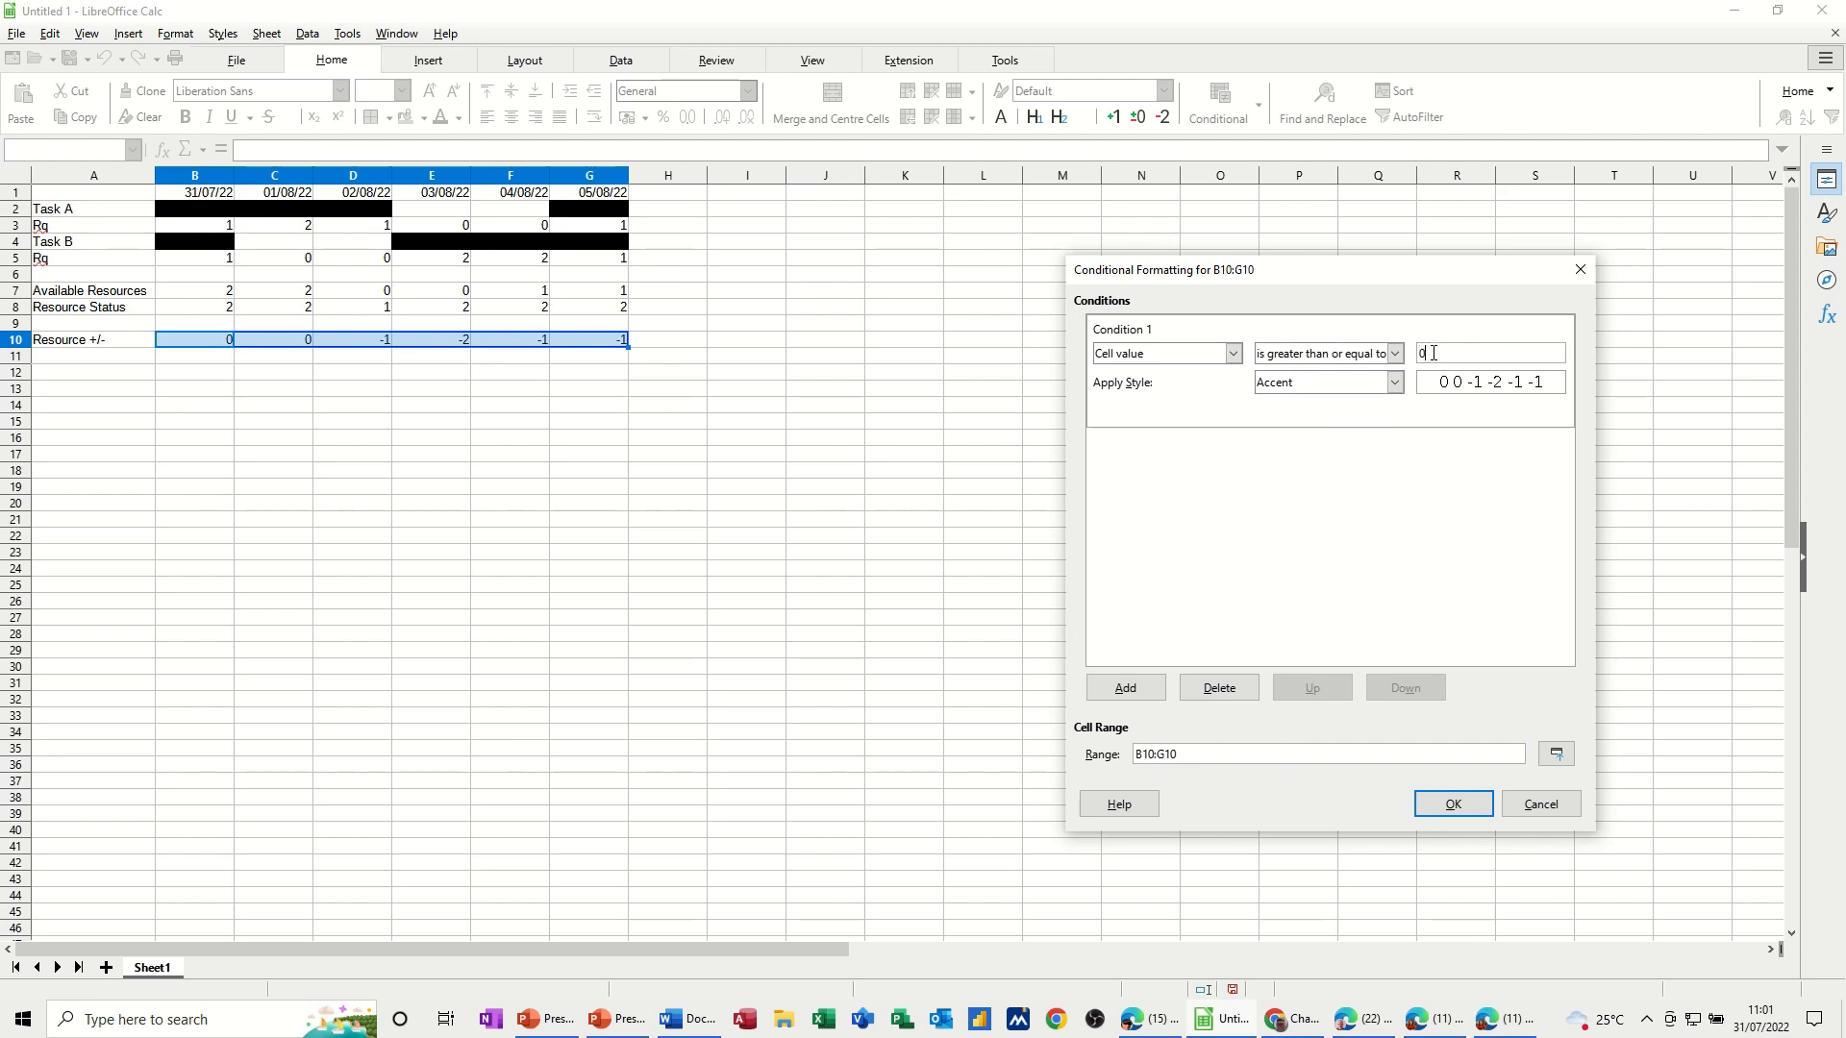
click(1392, 384)
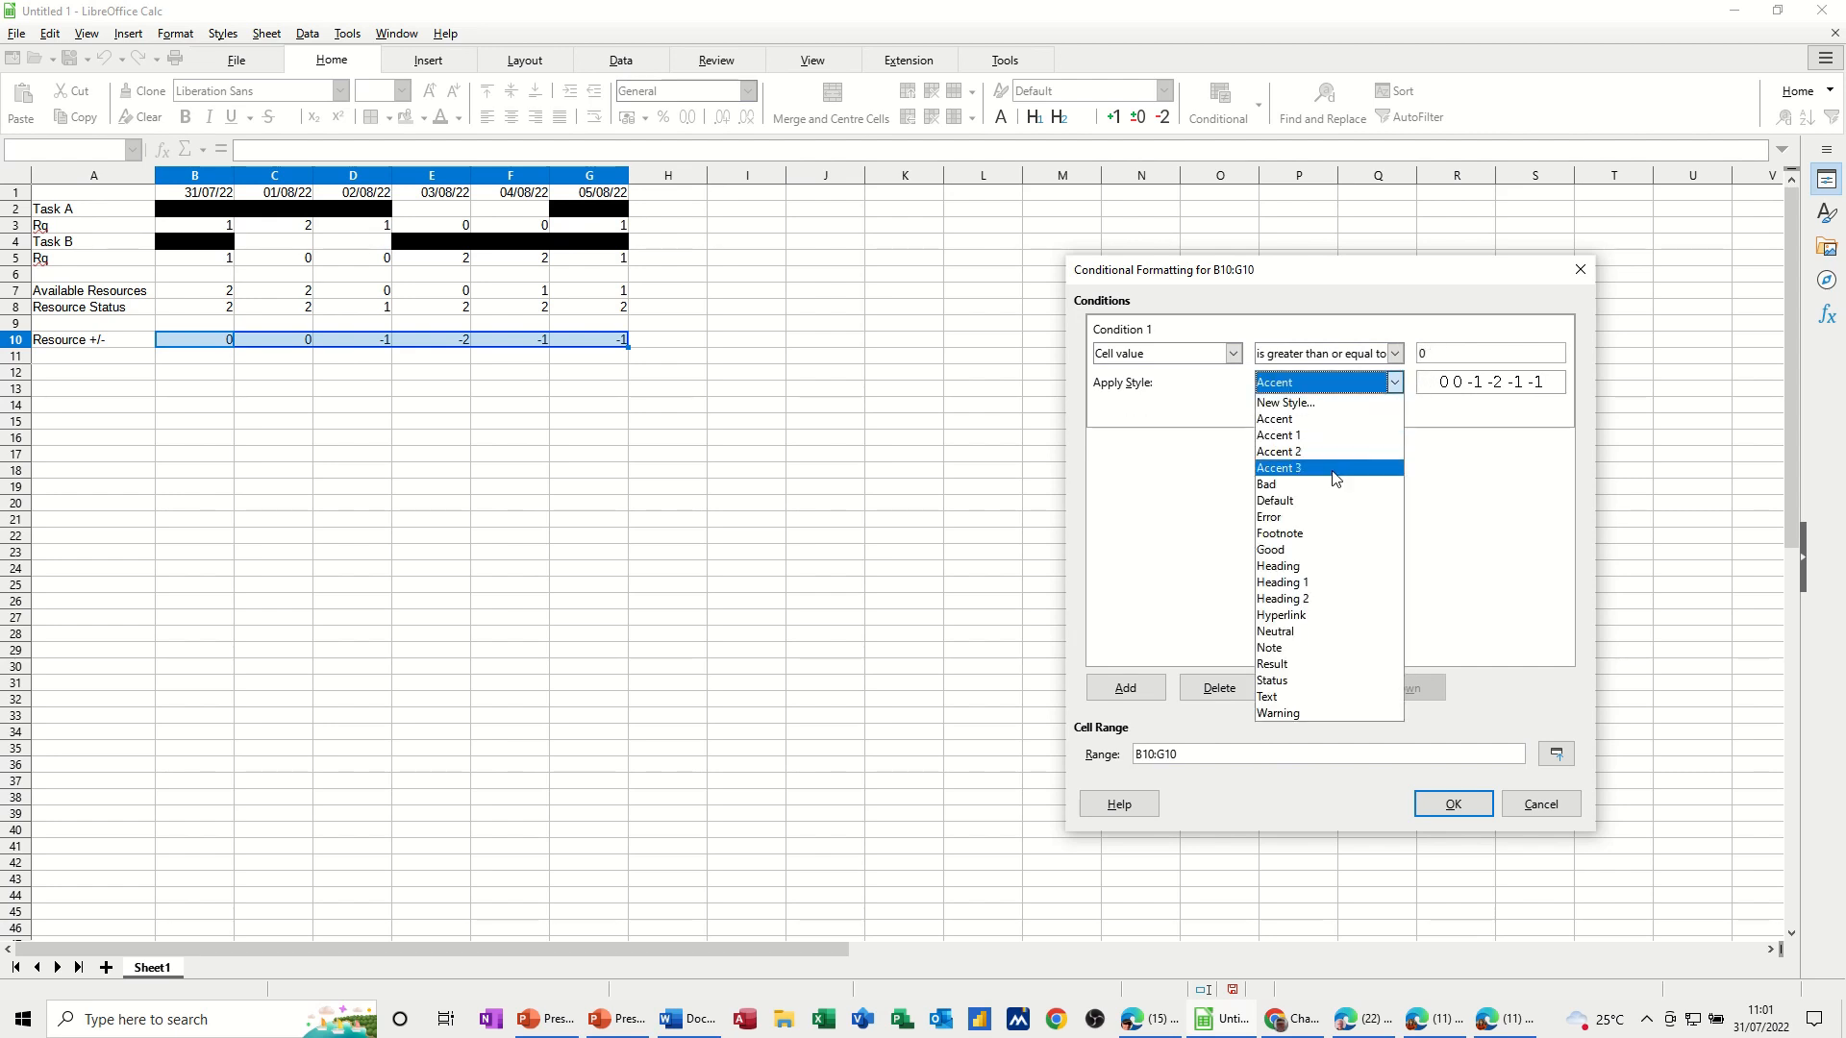
click(1291, 549)
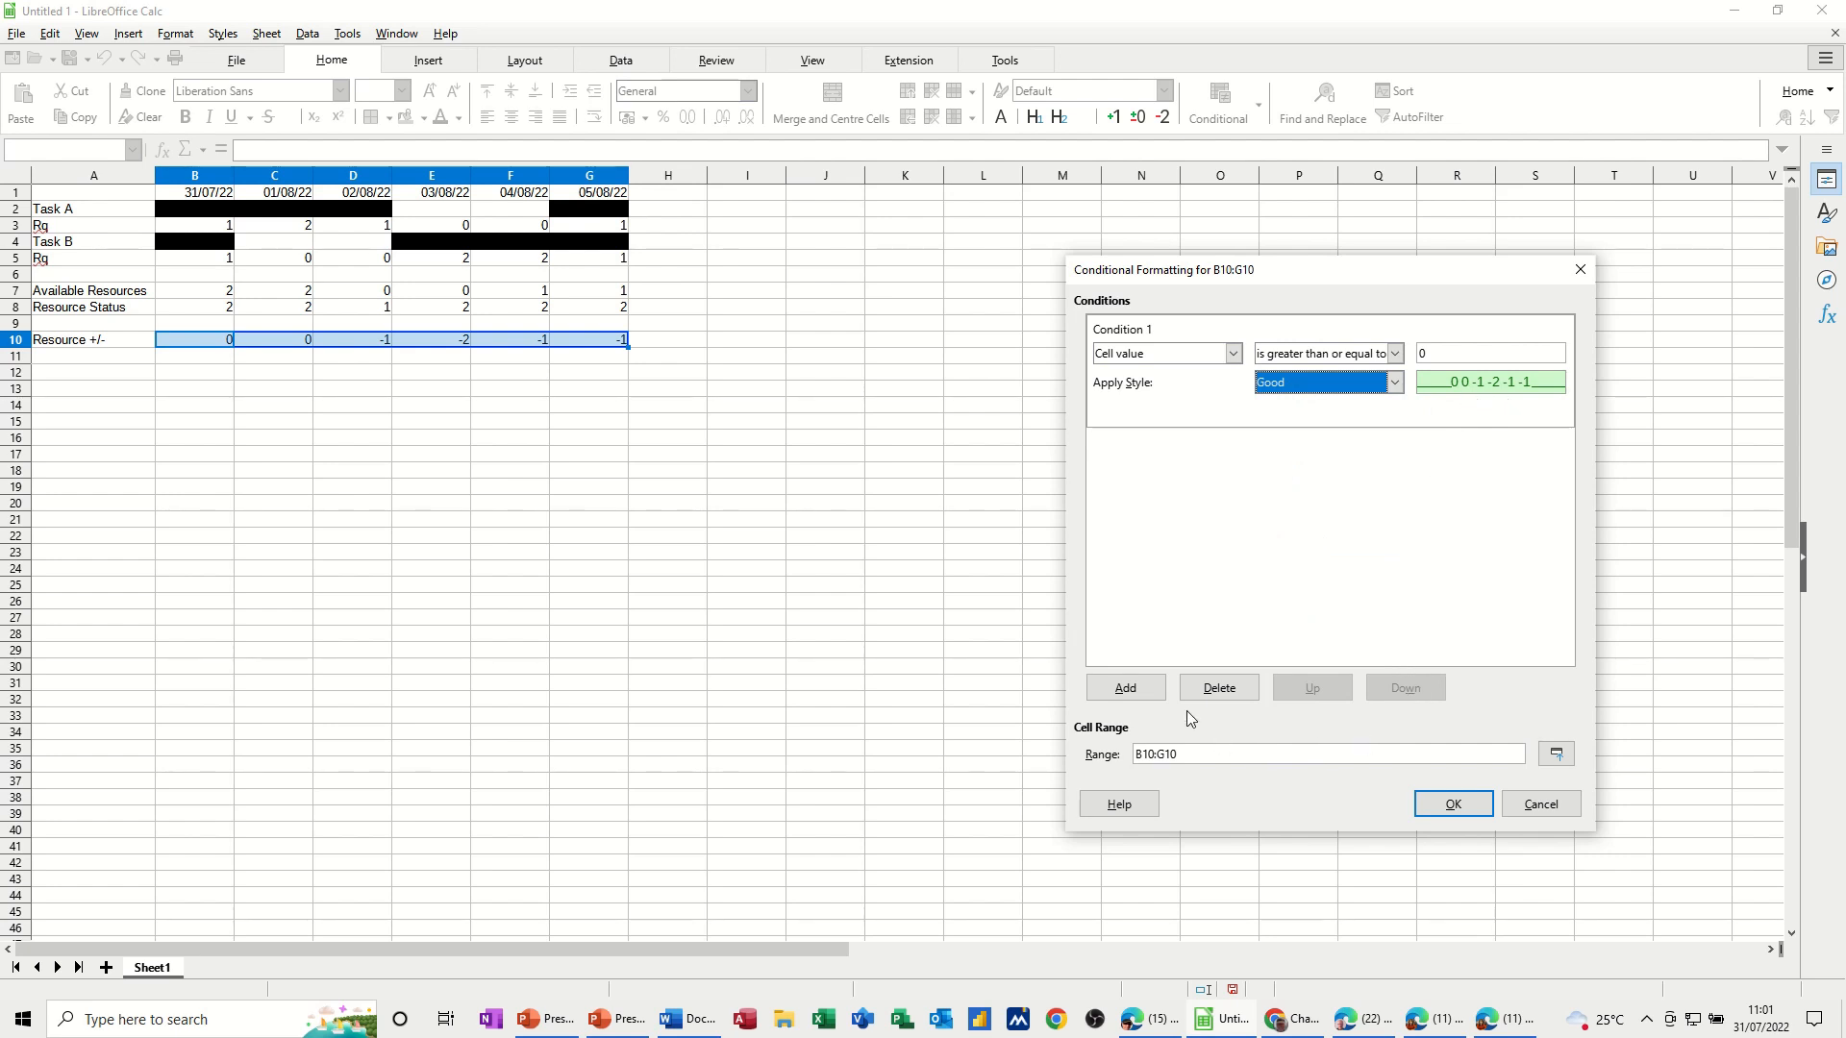
Add a second condition to B10:G10 that applies the Bad style when the cell value is less than 0, and accept the rules
click(1137, 690)
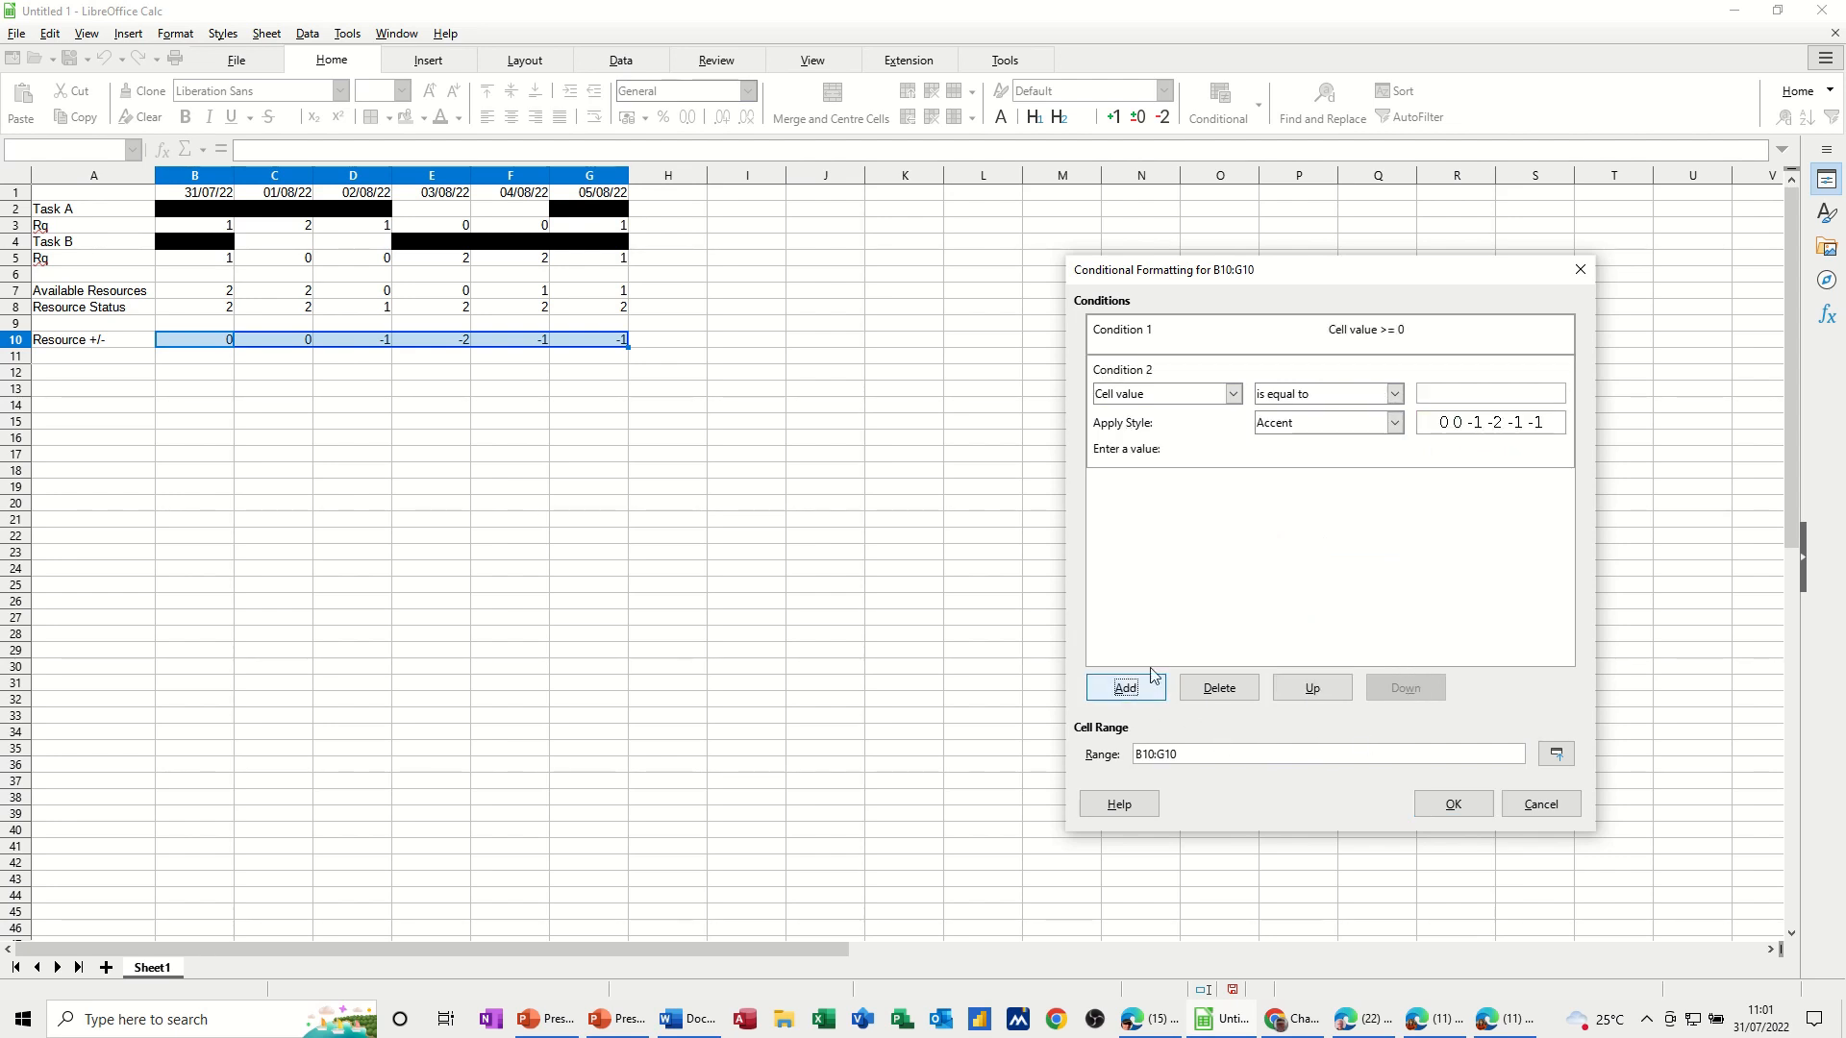
click(1395, 395)
click(1402, 408)
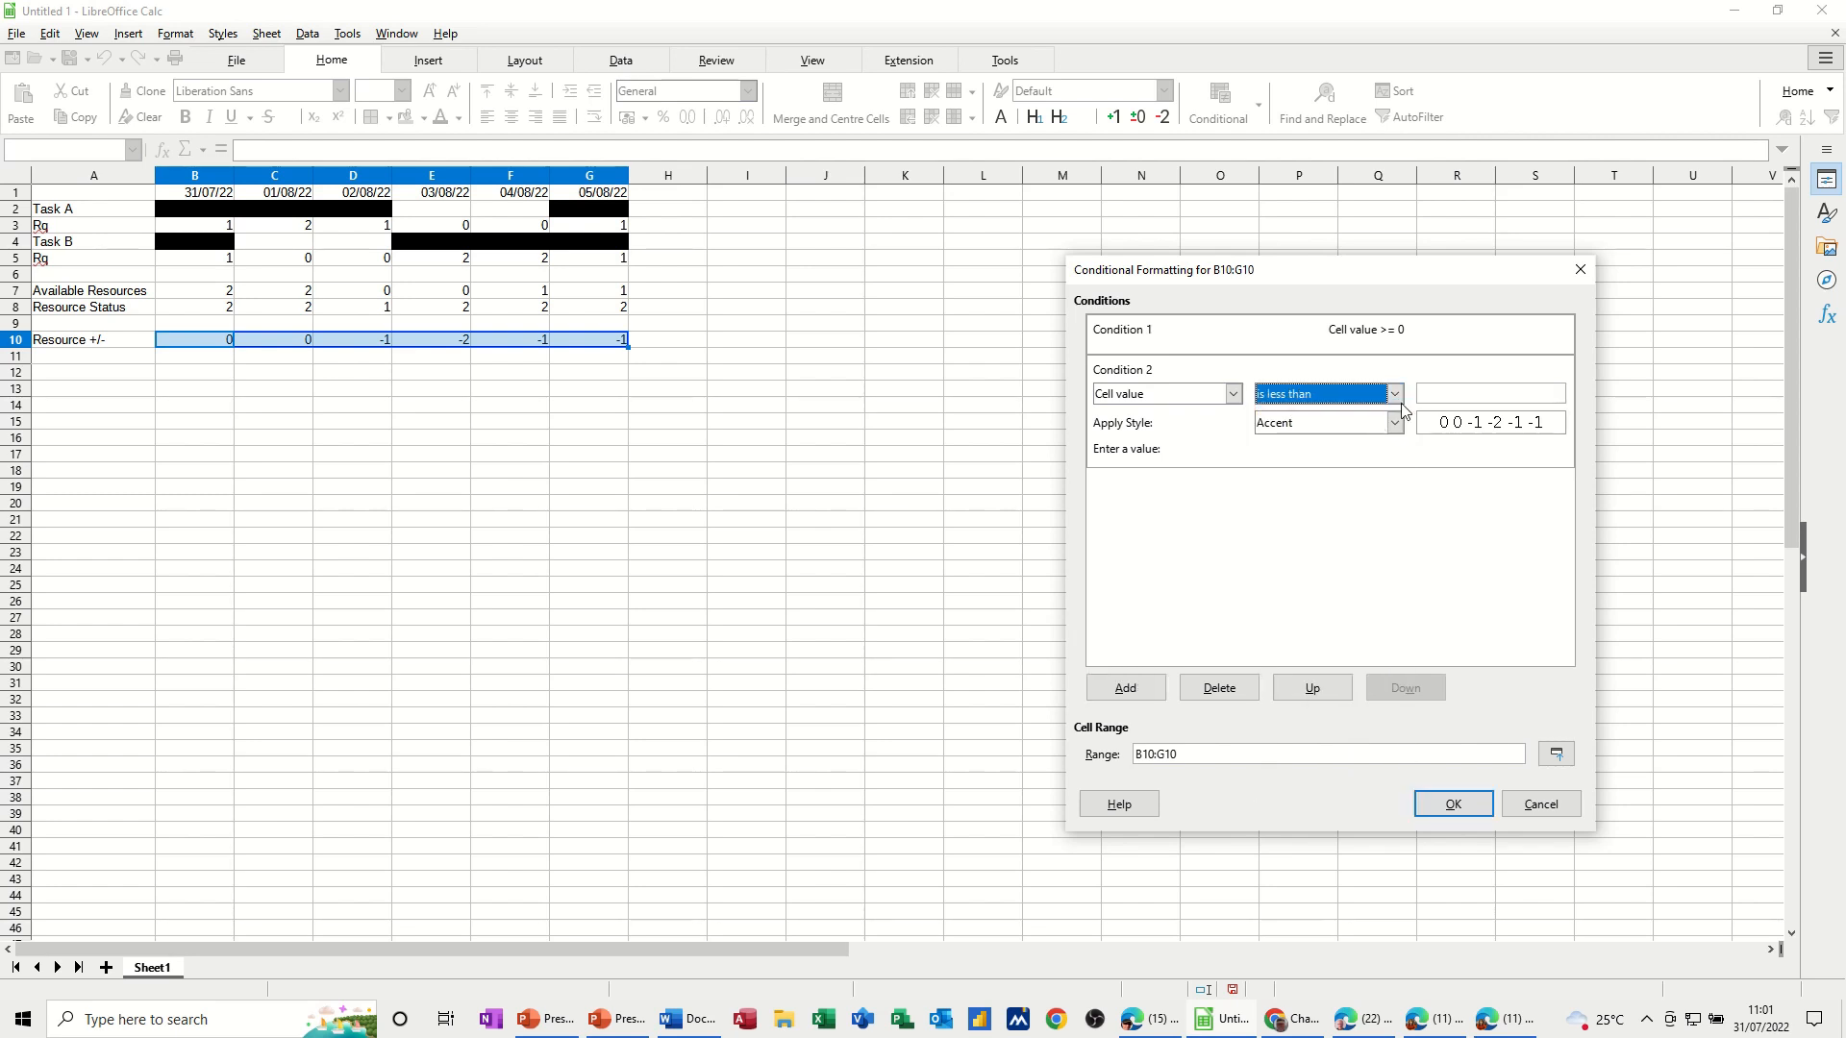
click(1427, 394)
text(0)
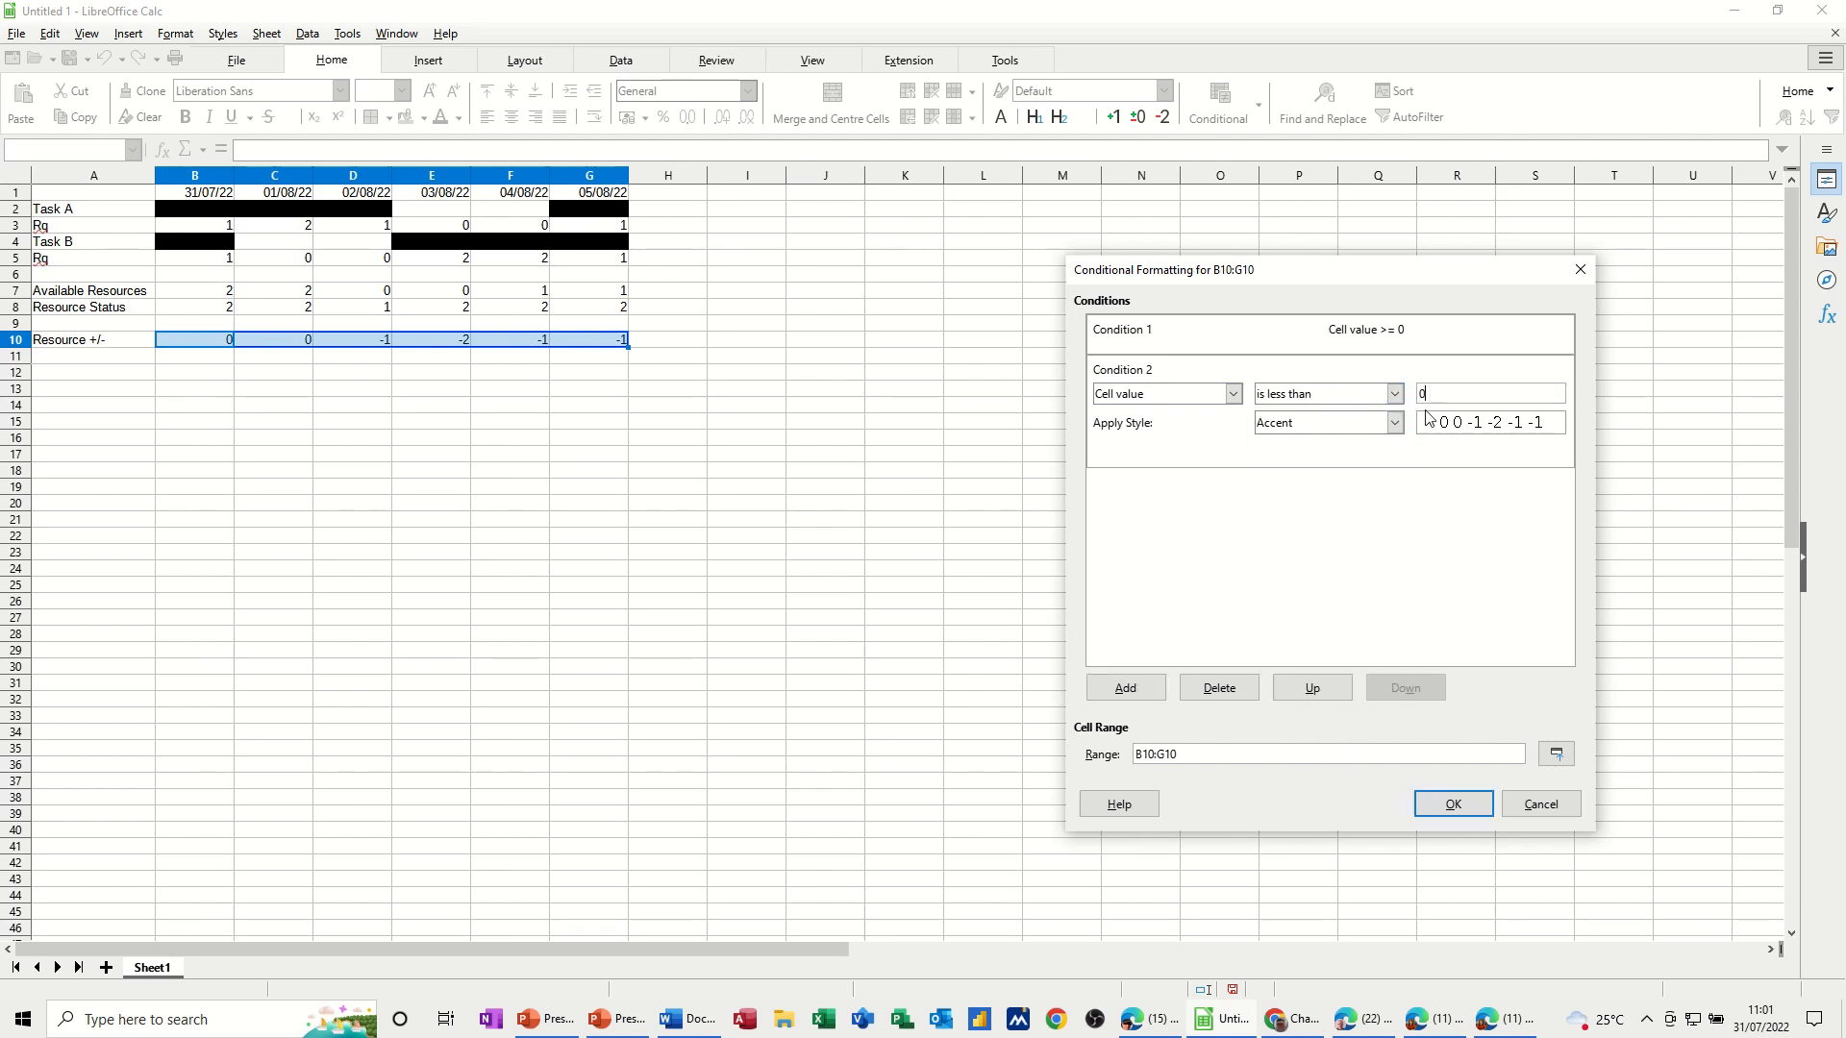
click(1395, 429)
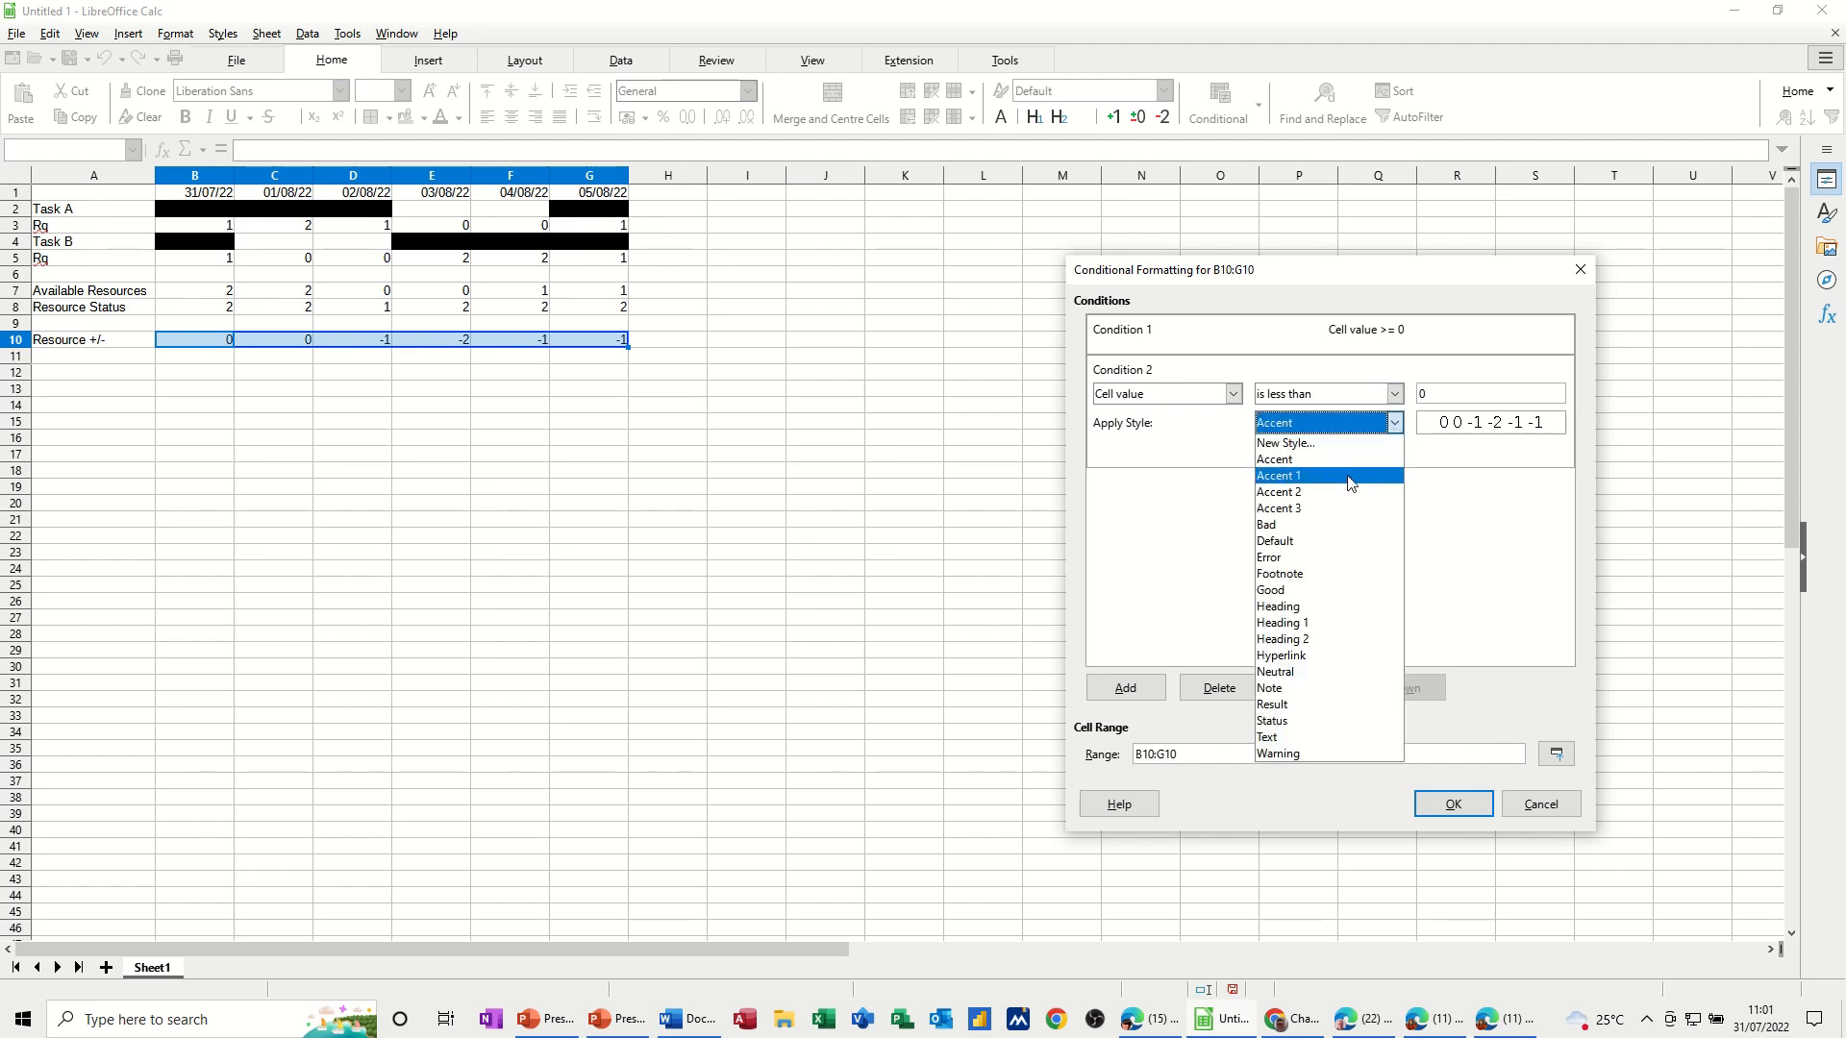
click(1384, 525)
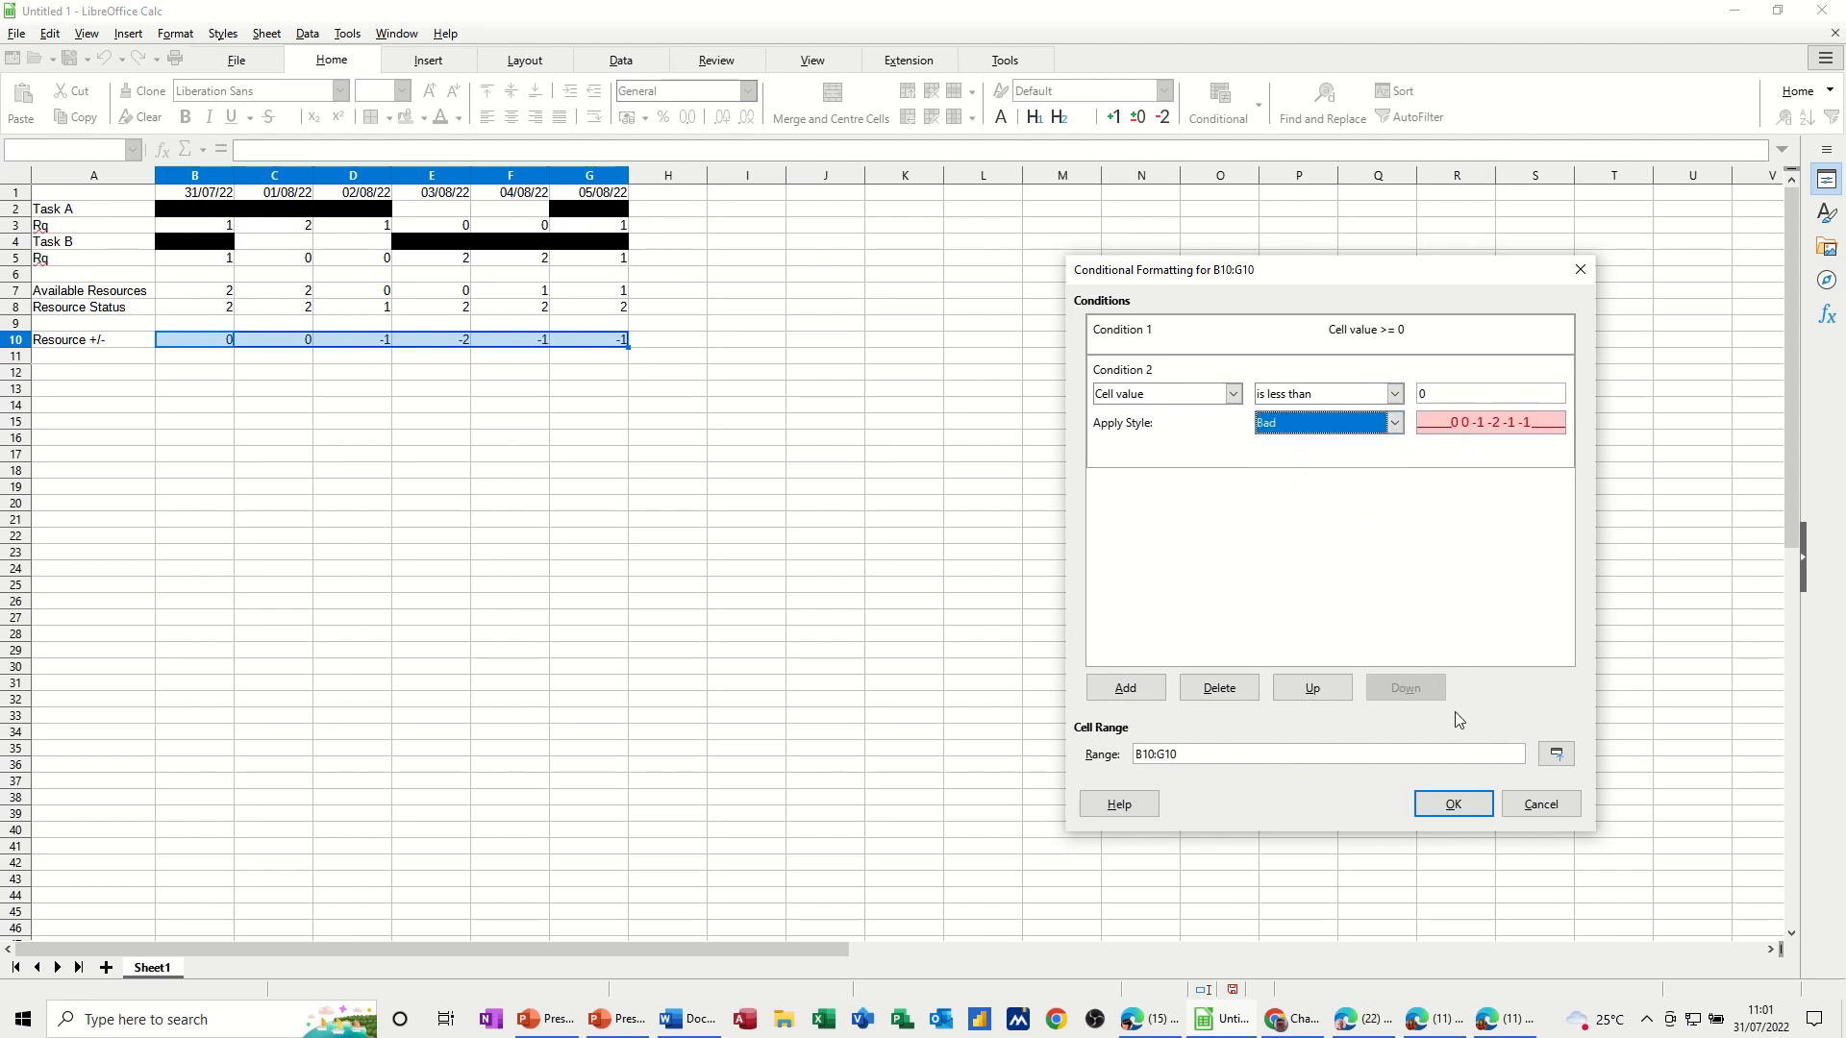
click(1453, 803)
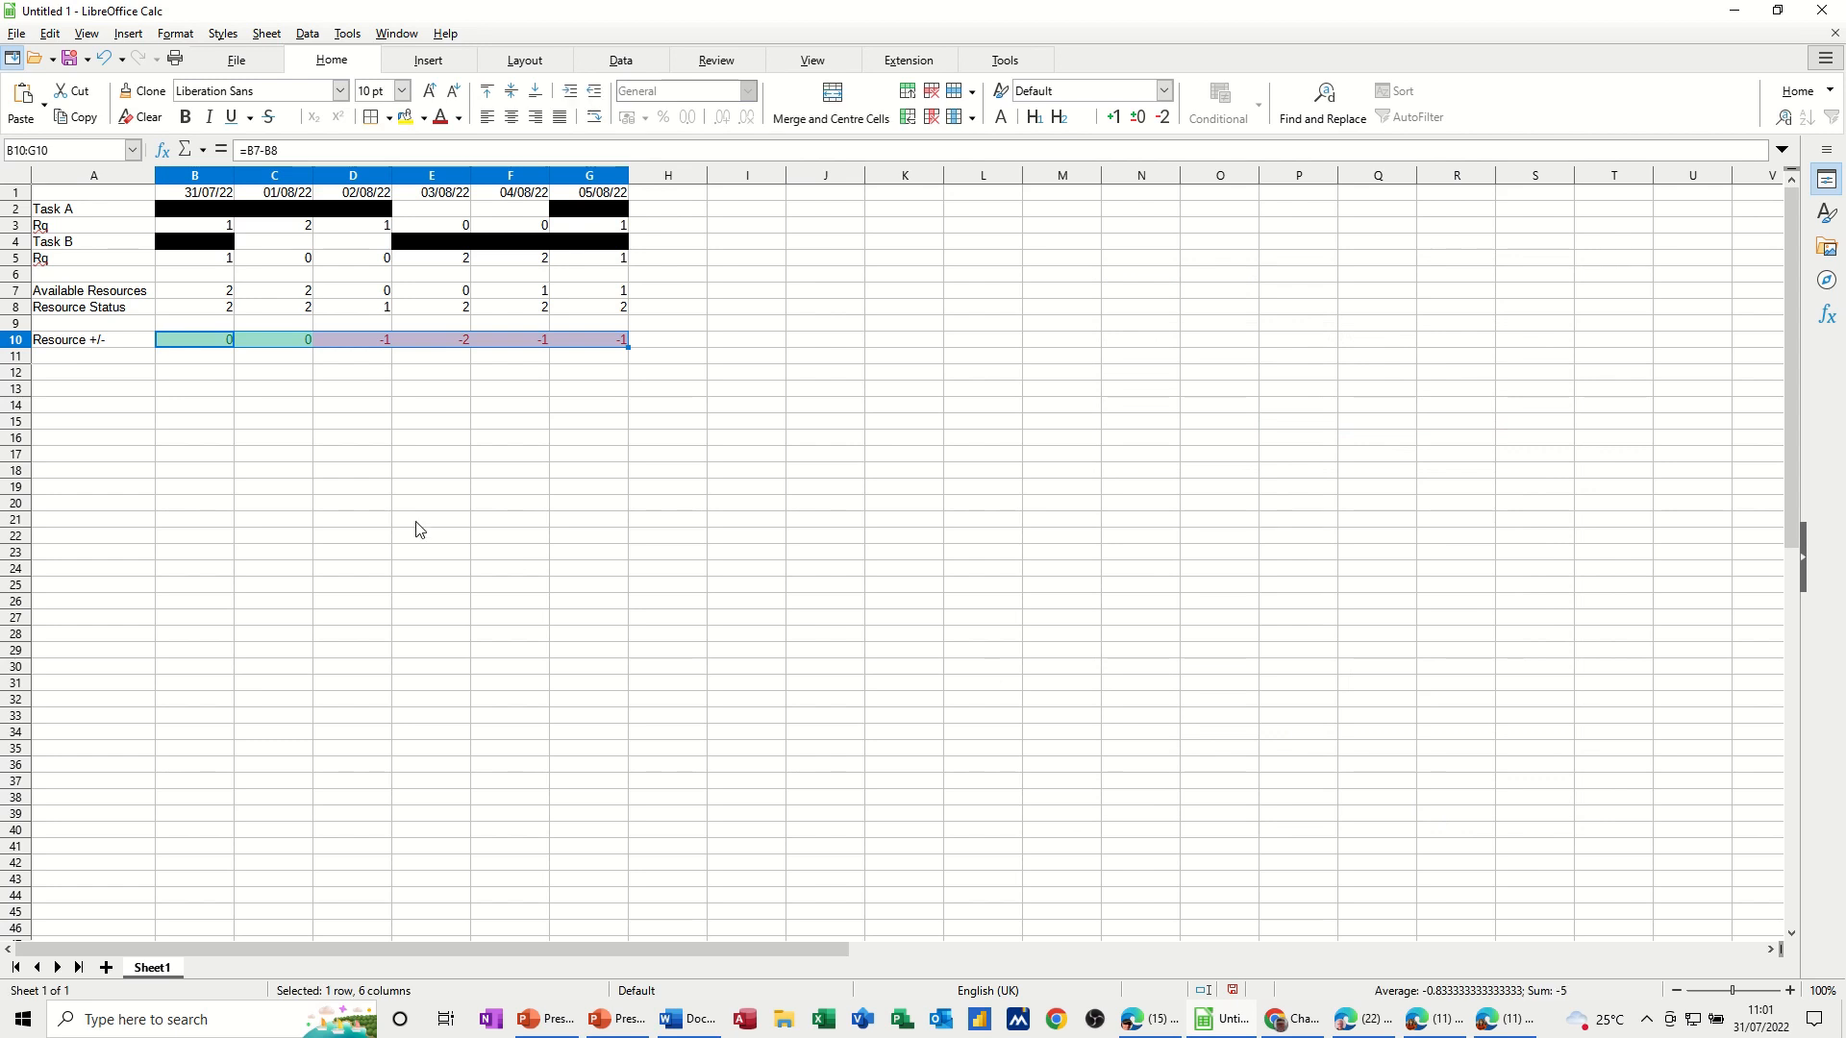
click(308, 424)
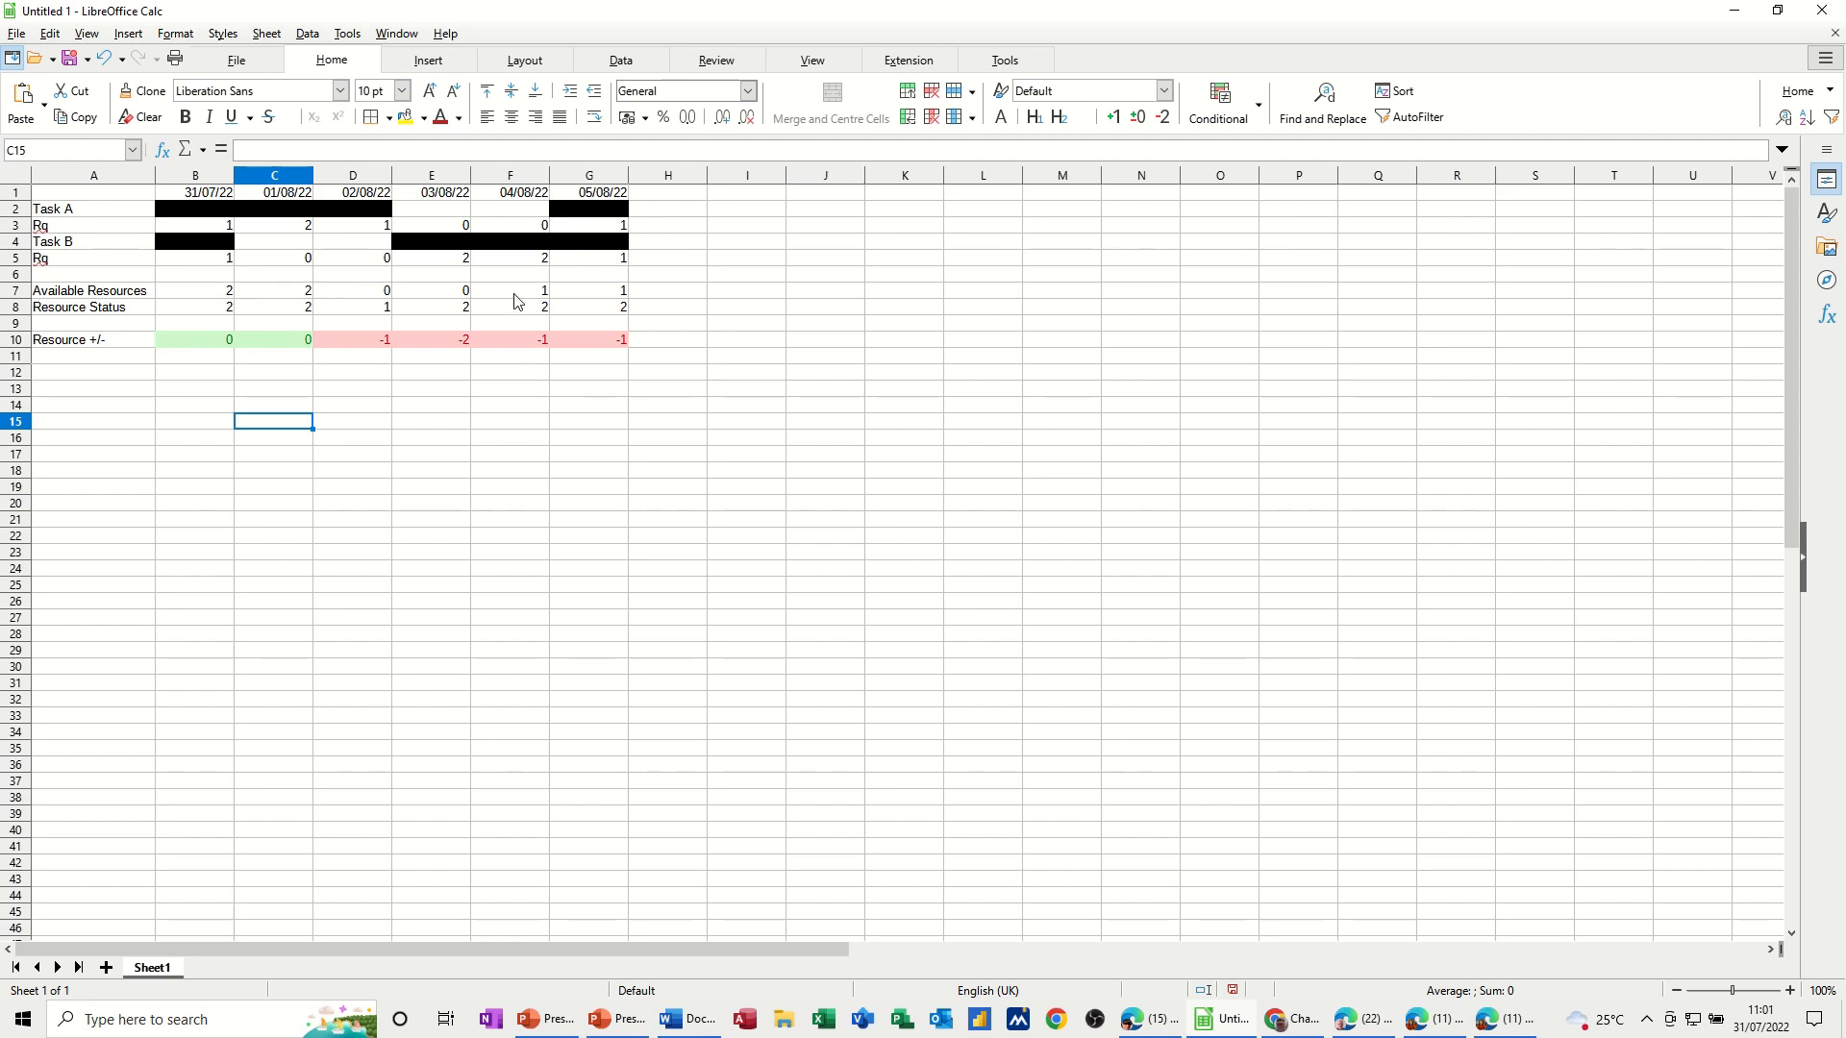
Set the available resources for 02/08/22 in D7 to 1
click(376, 294)
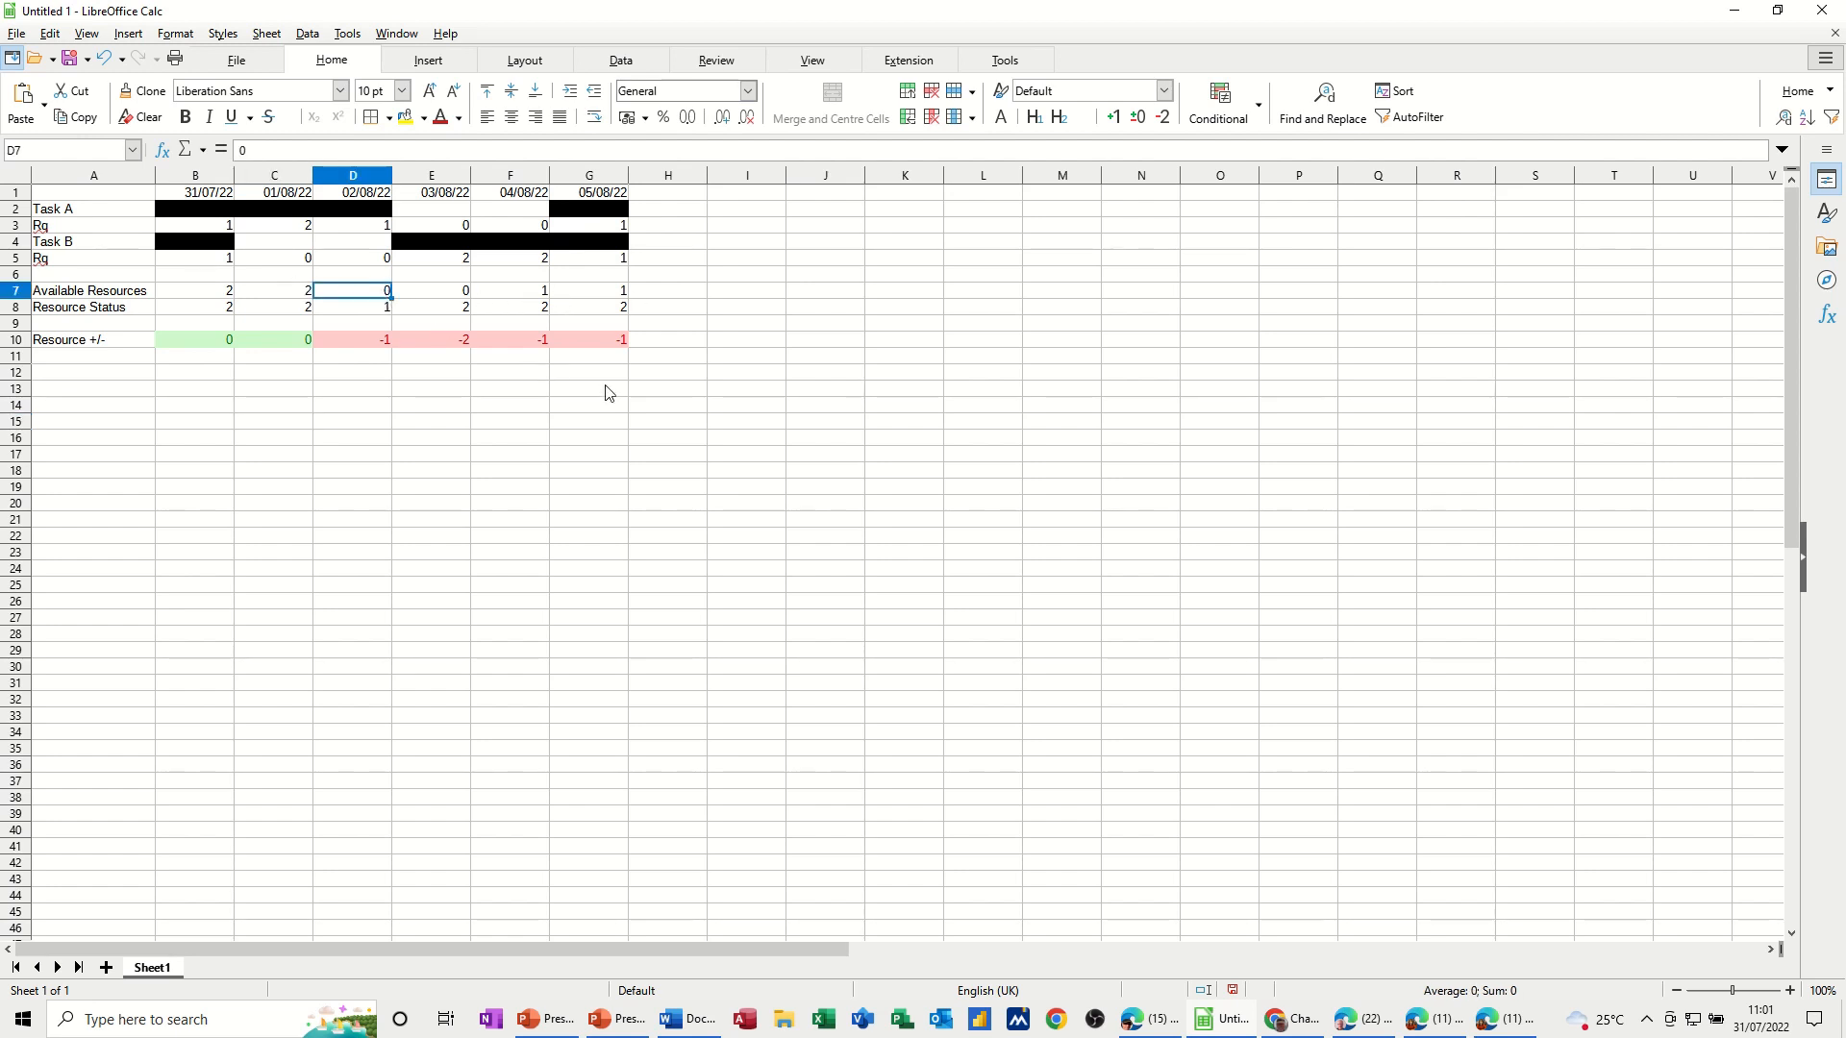
text(1)
click(352, 393)
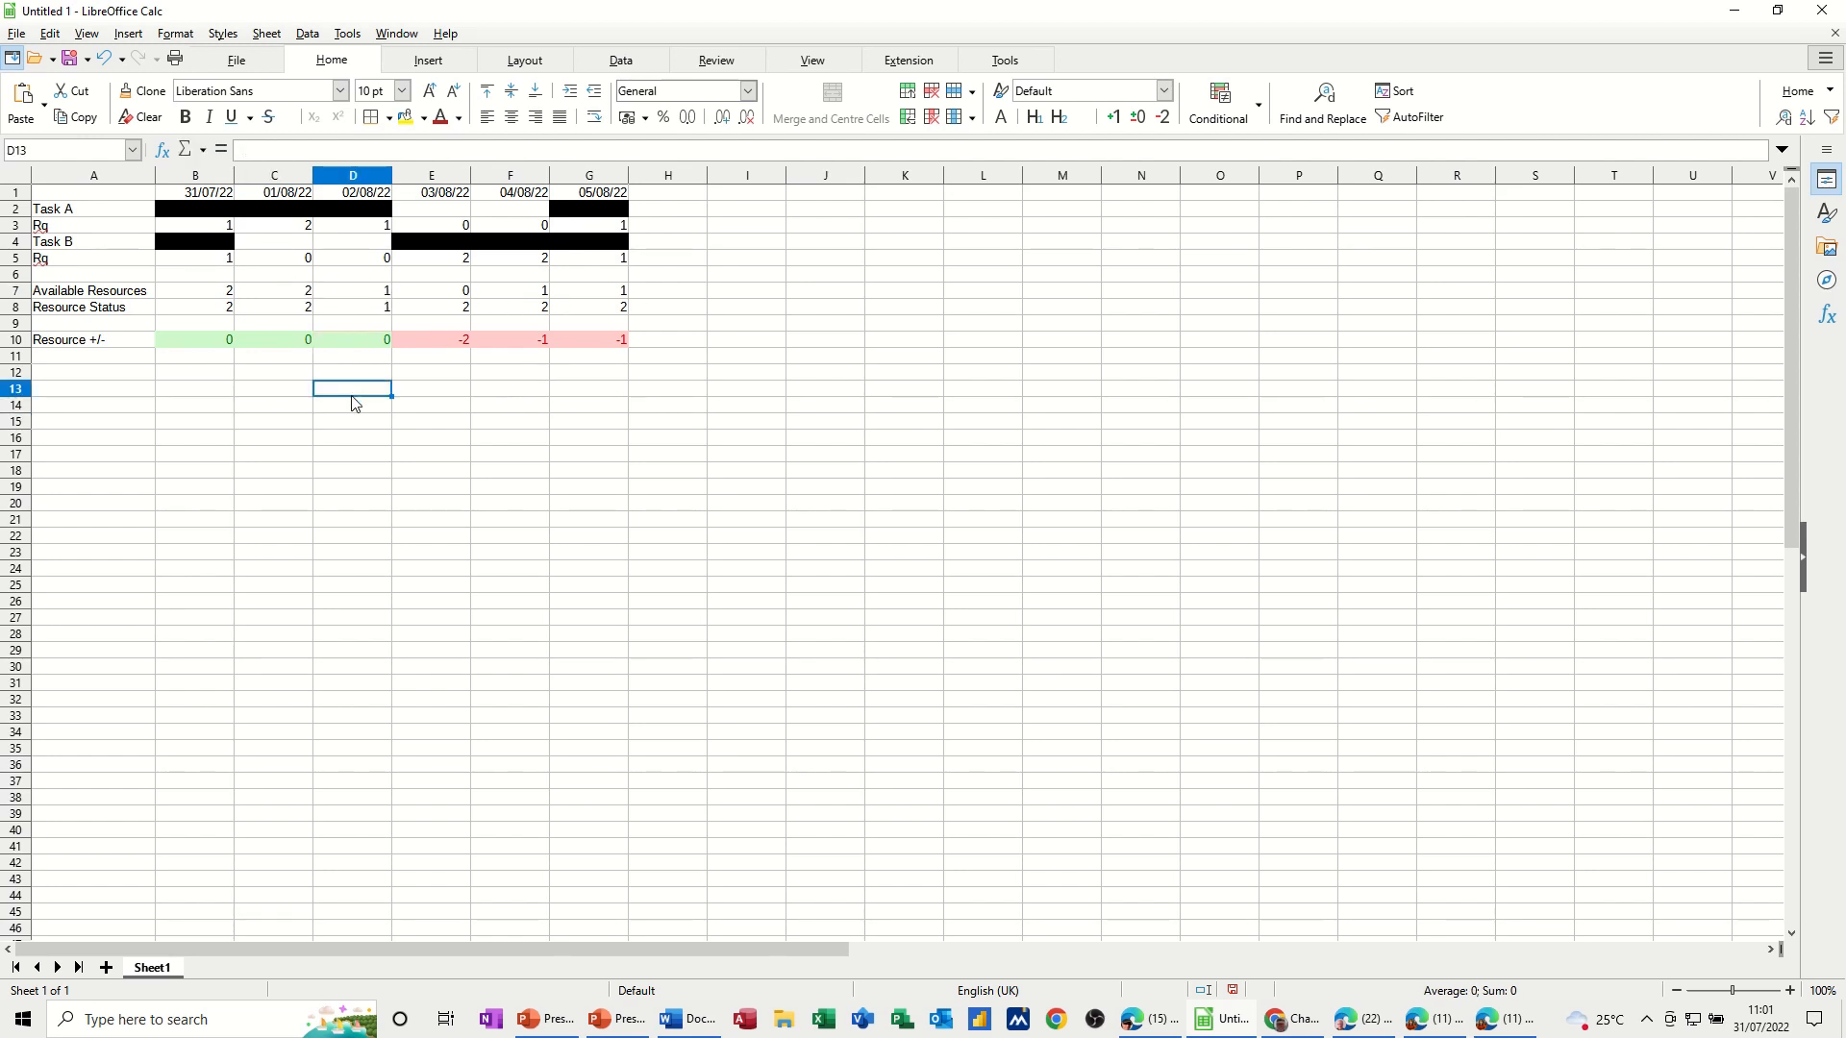